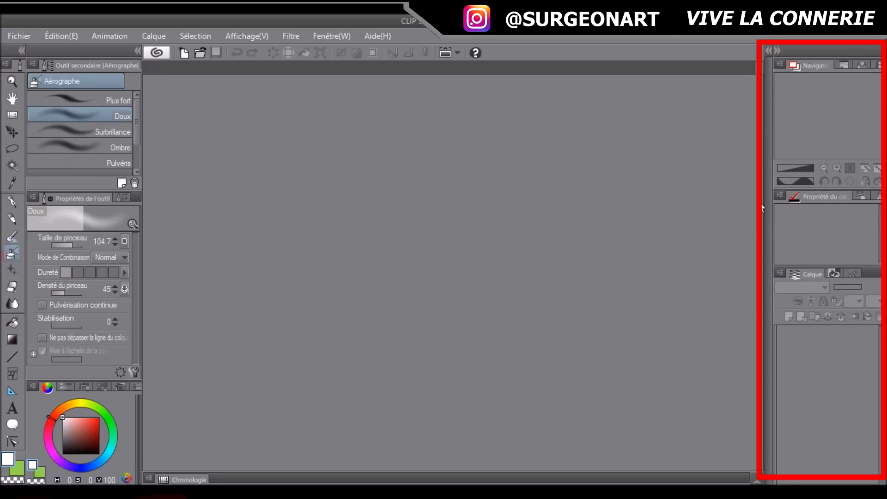
Examine the pen, pencil, airbrush and decoration tools and look through their sub tools
click(14, 203)
click(13, 219)
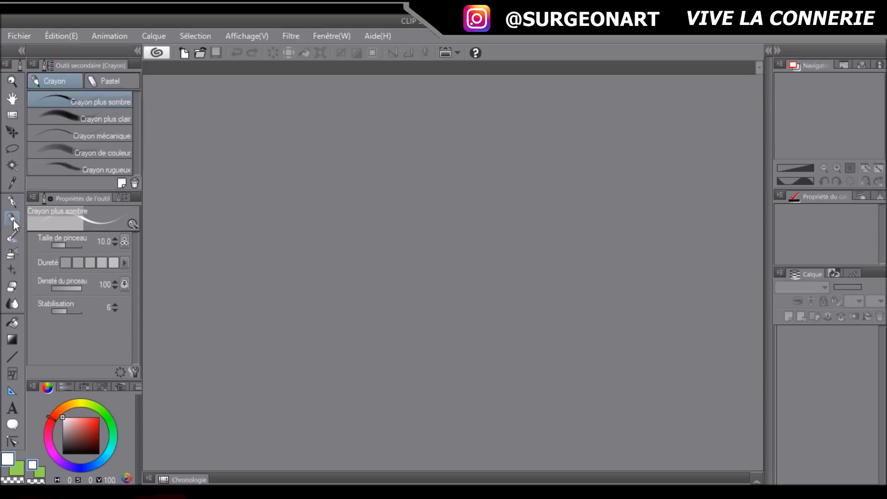
click(12, 253)
click(13, 267)
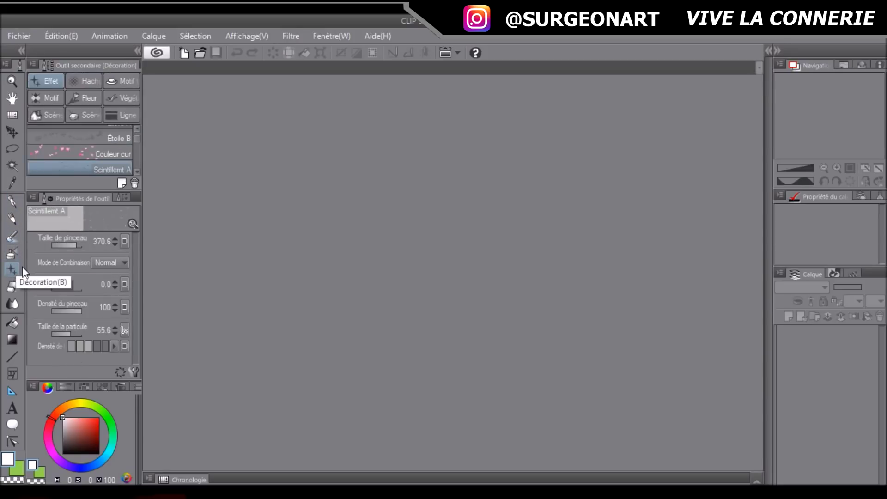
mouse_move(136, 139)
mouse_down()
mouse_move(138, 171)
mouse_move(140, 156)
mouse_move(120, 141)
mouse_up()
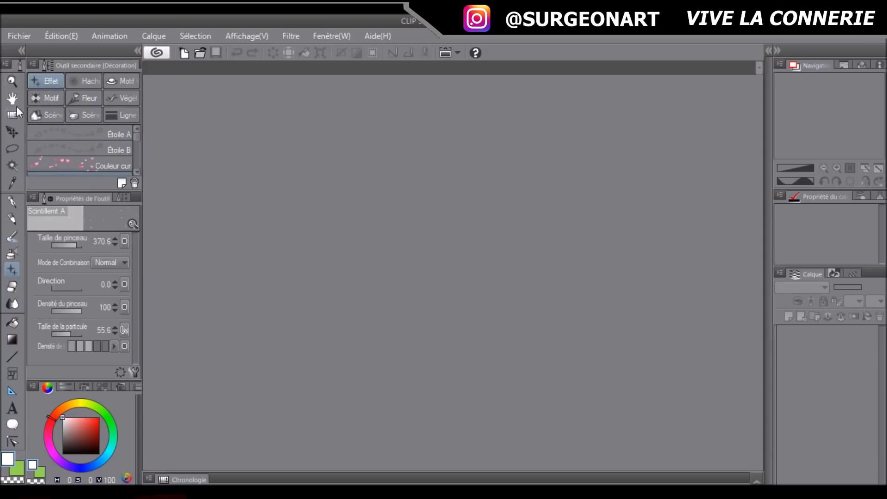
Expand the Chronologie panel to view the timeline controls and collapse it again
click(18, 37)
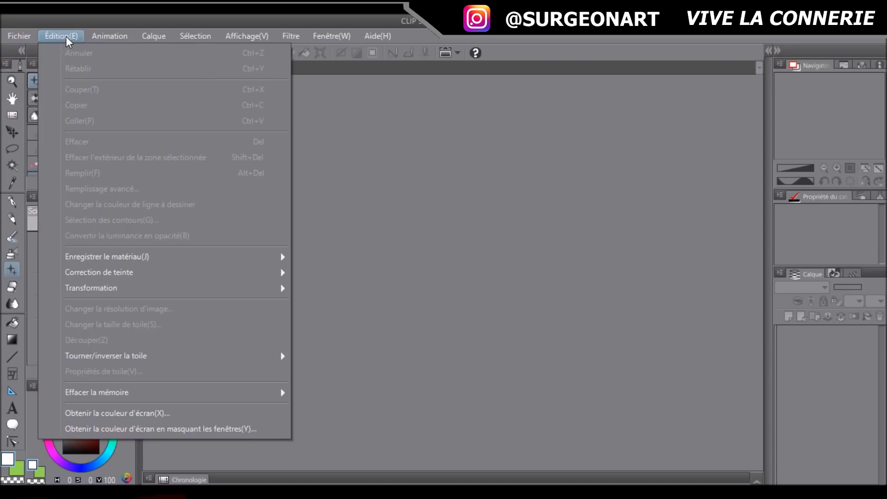
mouse_move(106, 36)
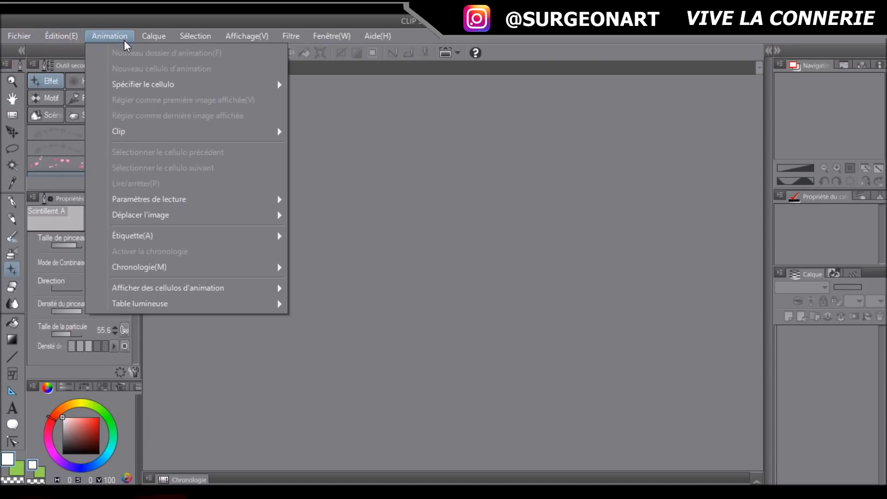
click(155, 479)
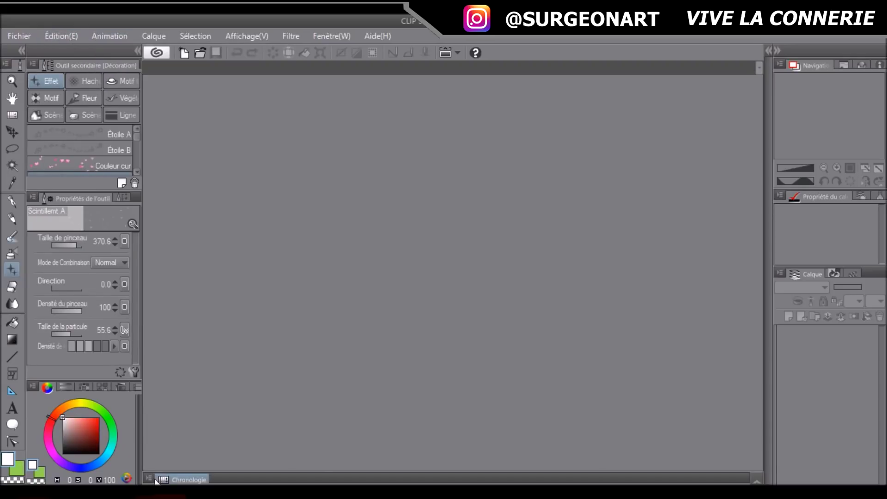
click(185, 479)
drag(159, 413, 178, 459)
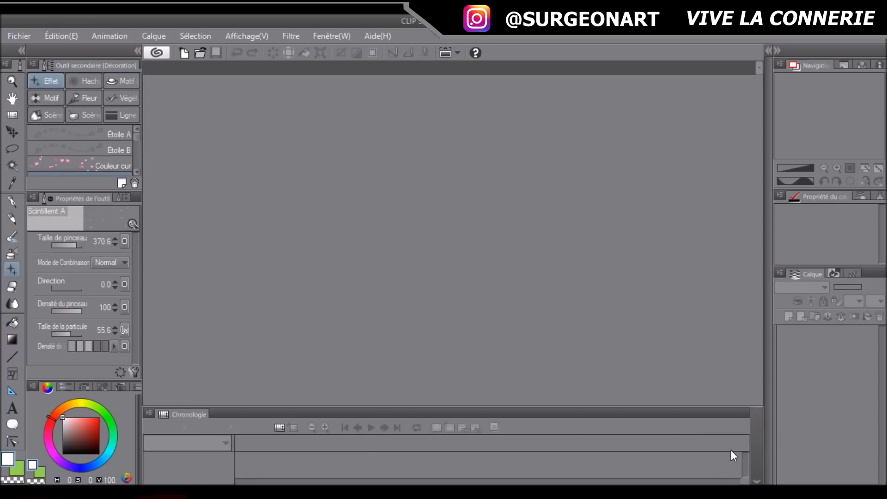
click(629, 410)
click(162, 37)
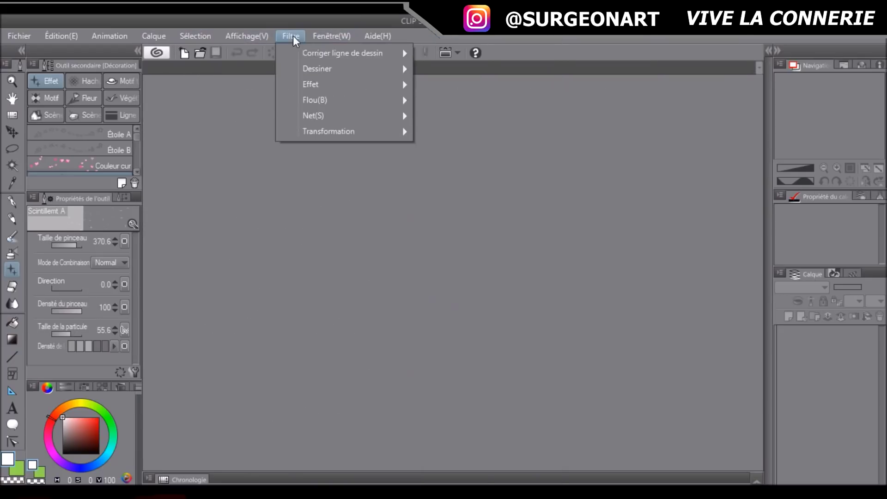
Create a new manga page canvas with B5 binding size, 182 × 257 mm, 5 mm bleed, 600 ppi and monochrome colour
click(18, 36)
click(38, 53)
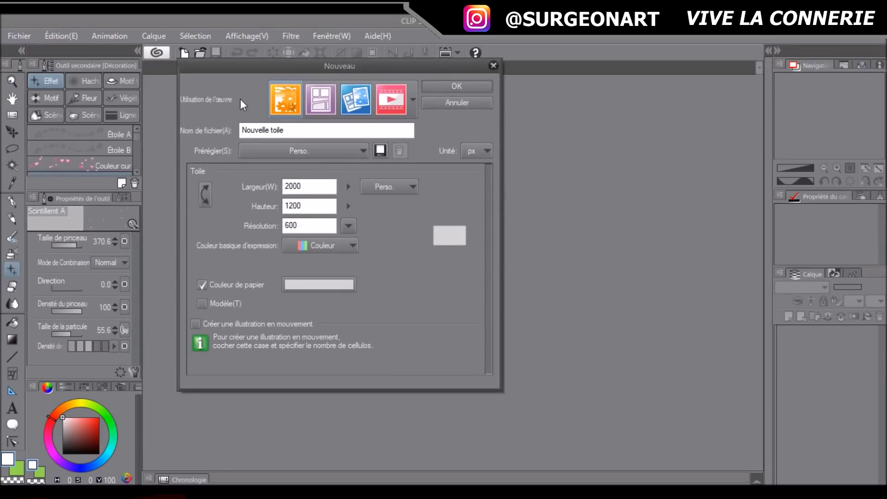
click(322, 101)
click(359, 106)
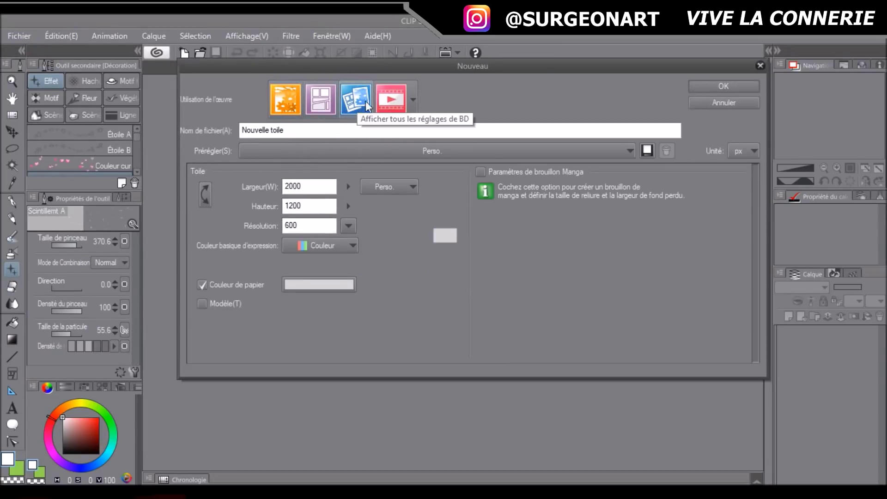
click(391, 103)
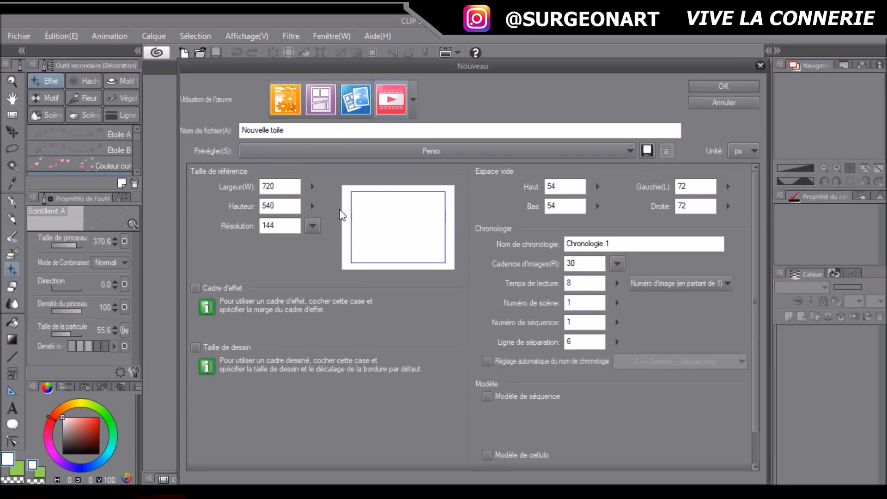
click(320, 102)
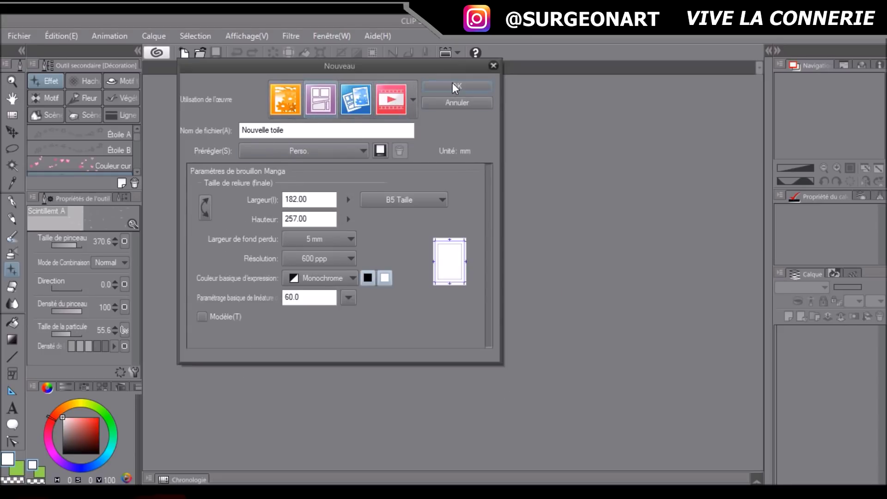
click(454, 85)
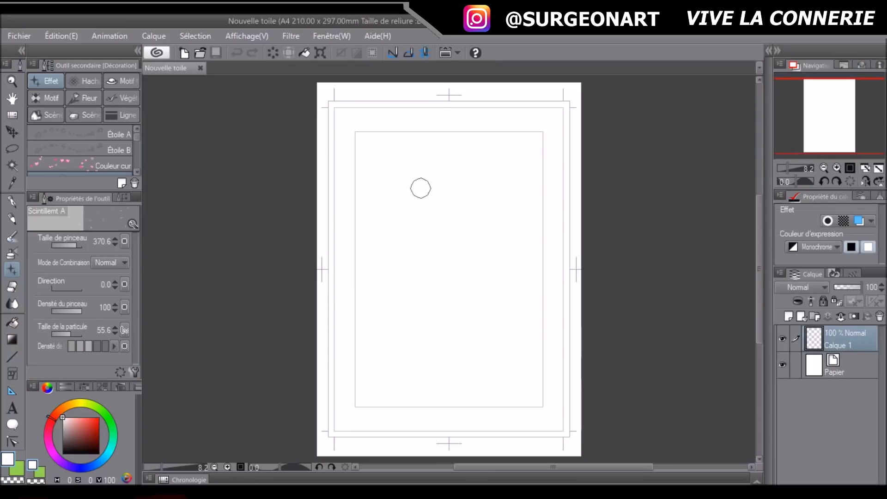
Set the drawing colour to black and try strokes with the Scintillemt A decoration brush, undoing each one
drag(452, 248, 479, 139)
key(ctrl+z)
drag(87, 435, 101, 455)
drag(390, 231, 455, 187)
key(ctrl+z)
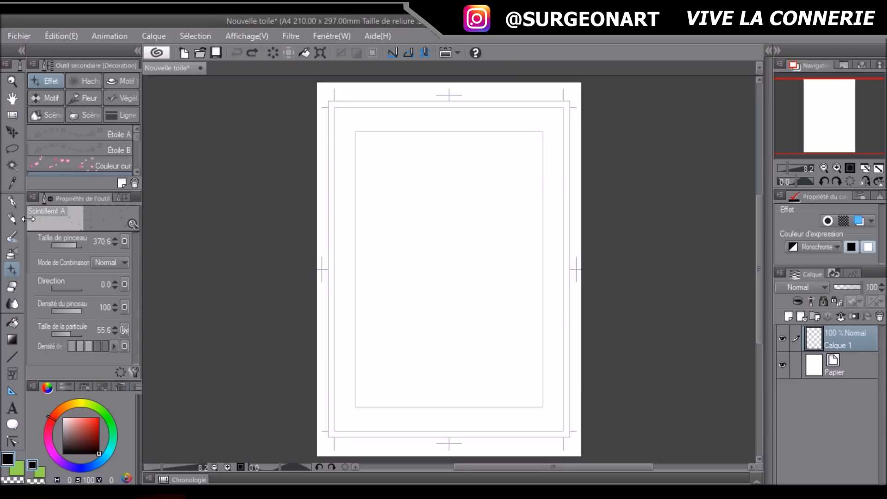
Try a single stroke with the brush tool on the page and undo it
click(12, 236)
mouse_move(443, 151)
mouse_down()
mouse_move(410, 192)
mouse_move(391, 284)
mouse_up()
key(ctrl+z)
Try strokes with the Plume G pen while enlarging its brush size to 159.5, undoing each stroke
click(13, 203)
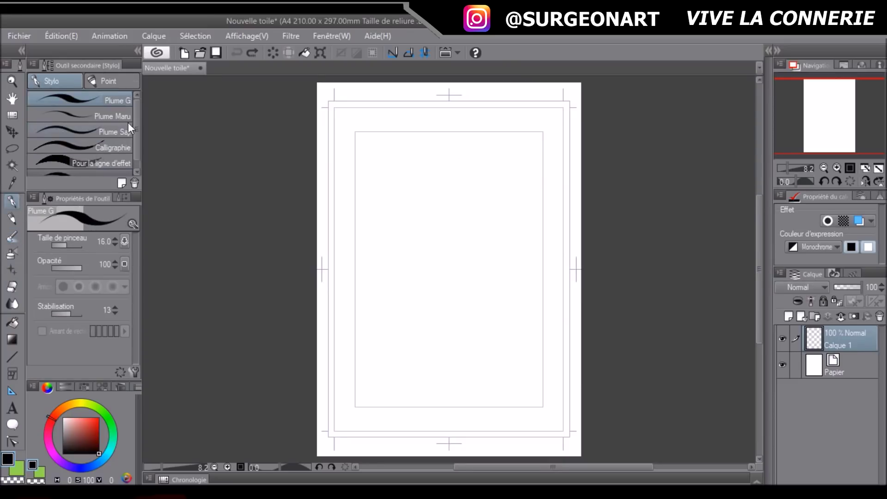
mouse_move(389, 154)
mouse_down()
mouse_move(436, 196)
mouse_move(437, 213)
mouse_up()
key(ctrl+z)
drag(74, 246, 82, 246)
drag(459, 167, 430, 225)
key(ctrl+z)
click(73, 243)
drag(73, 243, 76, 243)
drag(427, 152, 495, 208)
key(ctrl+z)
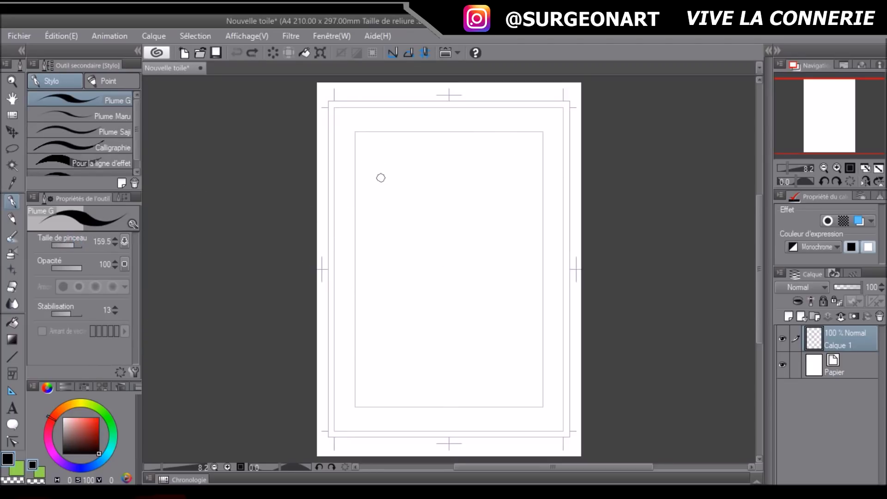
Try a stroke with the Plume Maru pen at an adjusted brush size and undo it
click(97, 118)
drag(76, 245, 70, 245)
drag(517, 144, 386, 333)
key(ctrl+z)
Try strokes with the Plume Saji pen at two different brush sizes, undoing each one
click(87, 132)
mouse_move(436, 128)
mouse_down()
mouse_move(399, 288)
mouse_move(555, 208)
mouse_up()
key(ctrl+z)
drag(78, 245, 73, 245)
mouse_move(463, 147)
mouse_down()
mouse_move(451, 233)
mouse_move(529, 186)
mouse_up()
key(ctrl+z)
Choose the Texturisé pen and expand the collapsed column of material palettes
scroll(132, 162, down, 1)
click(130, 164)
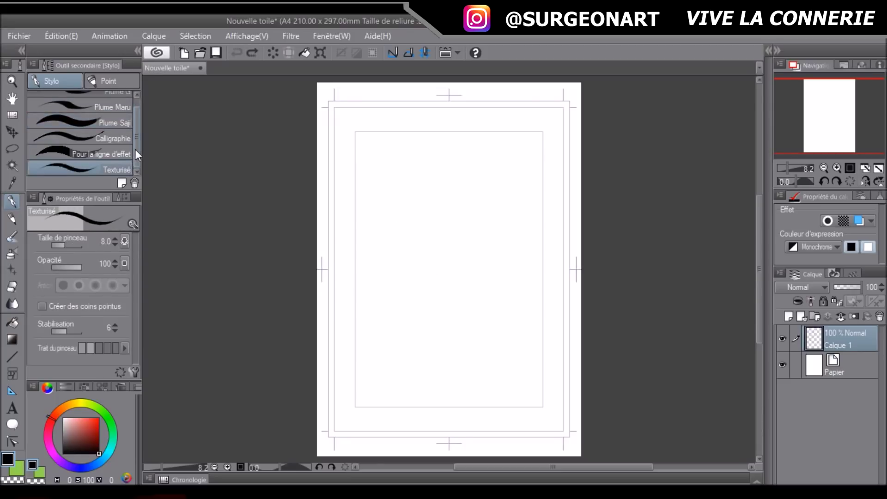
key(ctrl+x)
click(511, 201)
click(770, 50)
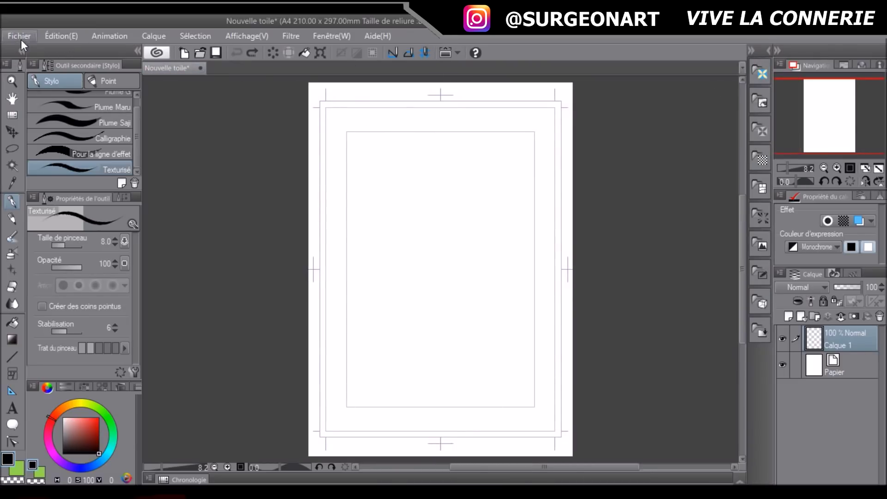
Create a new colour illustration canvas of 2000 × 1200 px with a resolution of 600
click(20, 36)
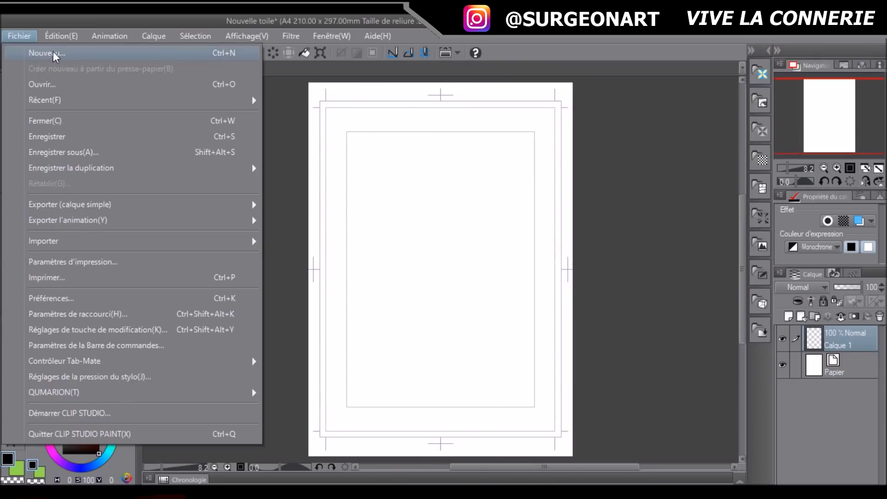
click(32, 51)
click(285, 99)
click(457, 86)
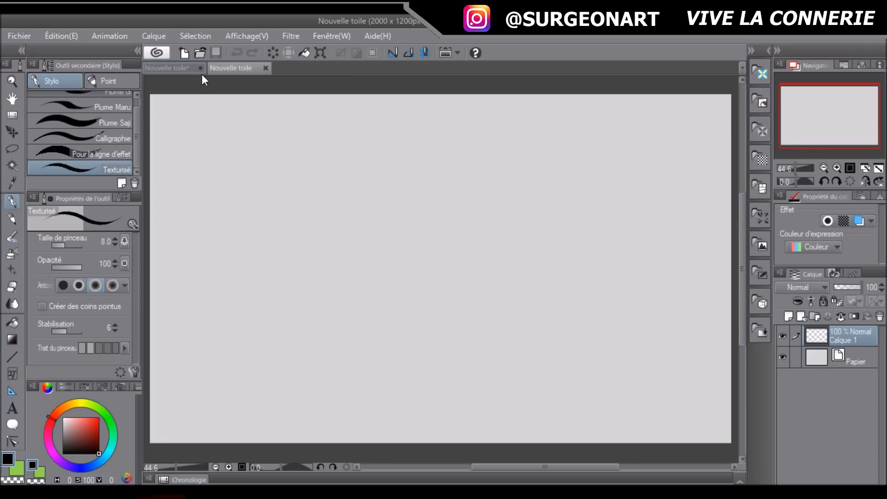
Draw a large looping stroke with the Texturisé pen and open the same canvas in a new window
mouse_move(294, 284)
mouse_down()
mouse_move(454, 230)
mouse_move(459, 174)
mouse_up()
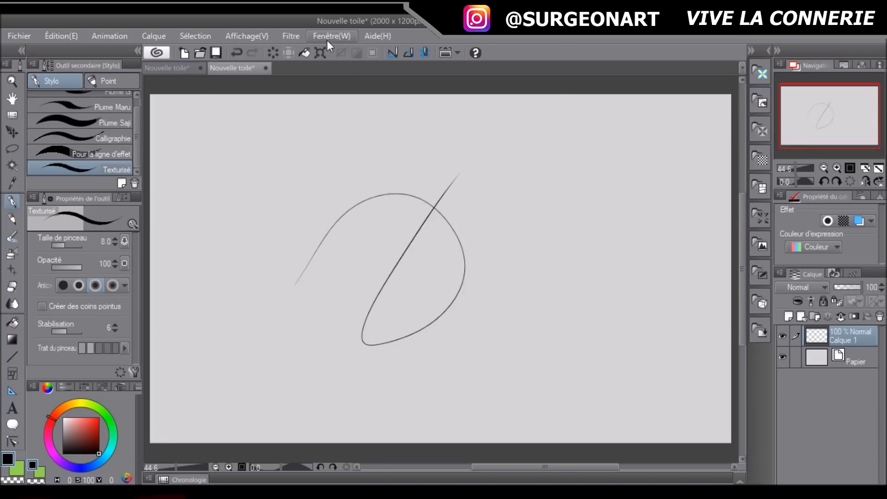
click(326, 37)
mouse_move(429, 42)
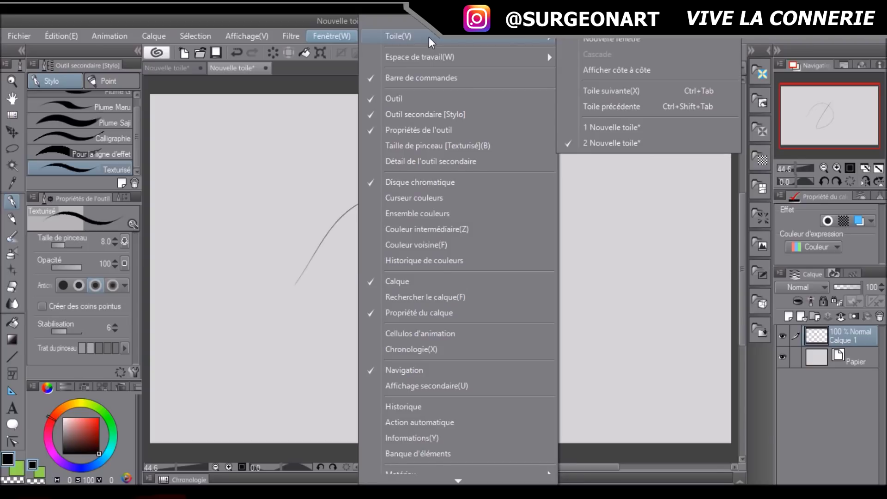
click(645, 44)
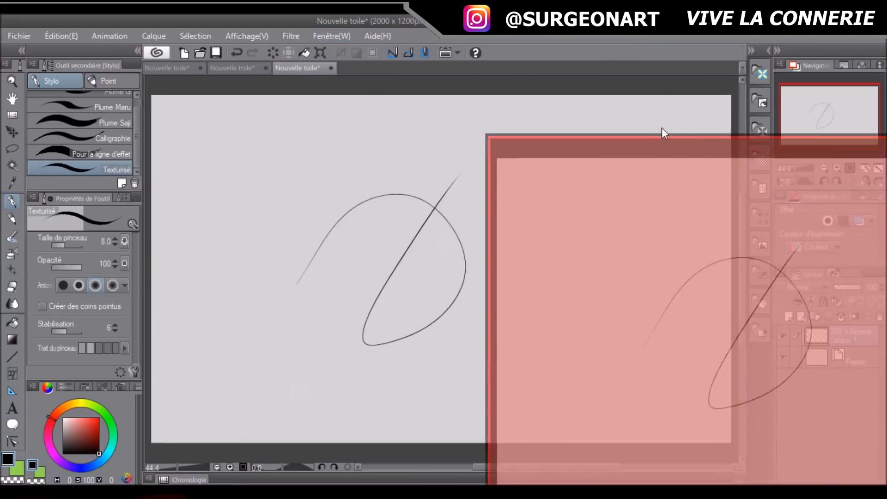
Detach a canvas window as a small floating window and reposition it over the main canvas
drag(297, 68, 587, 102)
drag(445, 113, 472, 129)
drag(506, 67, 506, 466)
drag(176, 277, 540, 230)
drag(319, 73, 353, 142)
drag(215, 102, 434, 234)
drag(524, 245, 570, 191)
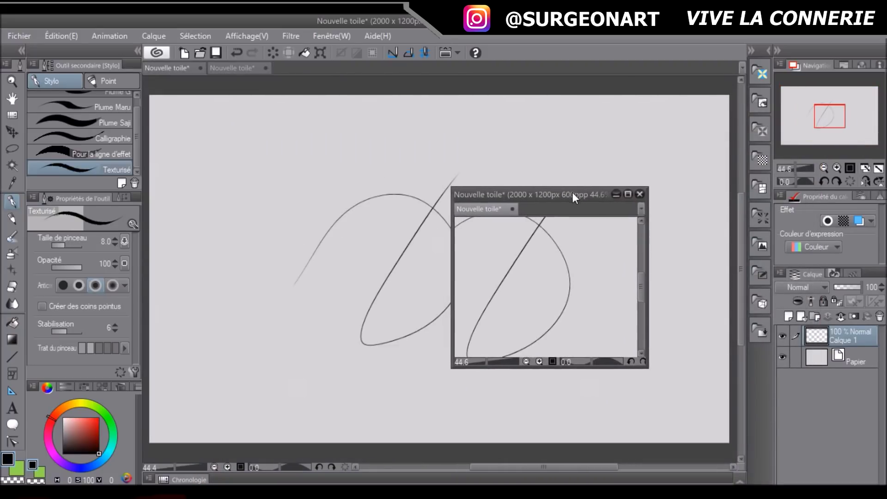
Close the floating canvas window and undo the strokes so the illustration canvas is blank
click(639, 193)
key(ctrl+z)
key(ctrl+z)
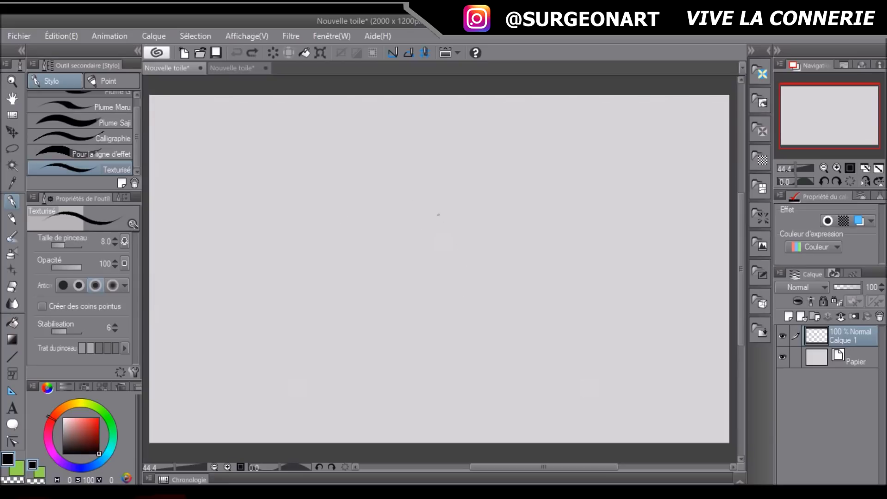
Try the Main and Rotation tools to tilt the canvas view and reset its rotation
click(12, 99)
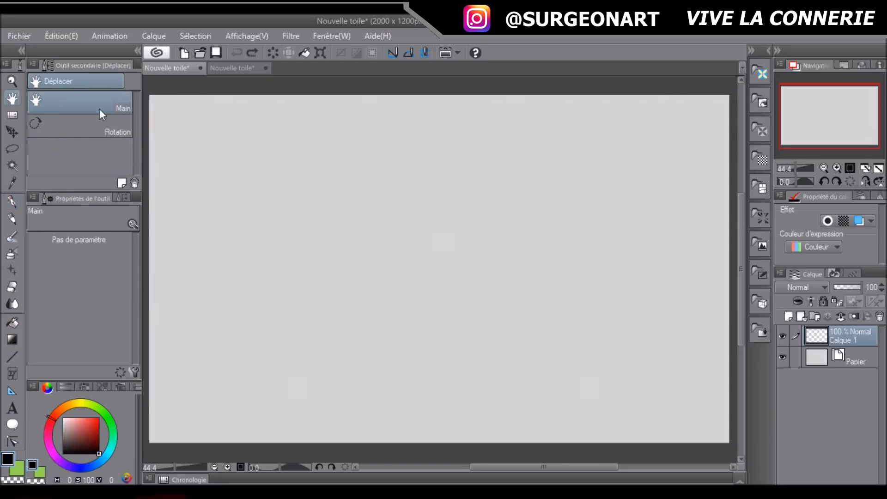
drag(334, 173, 331, 176)
click(111, 128)
drag(462, 176, 250, 171)
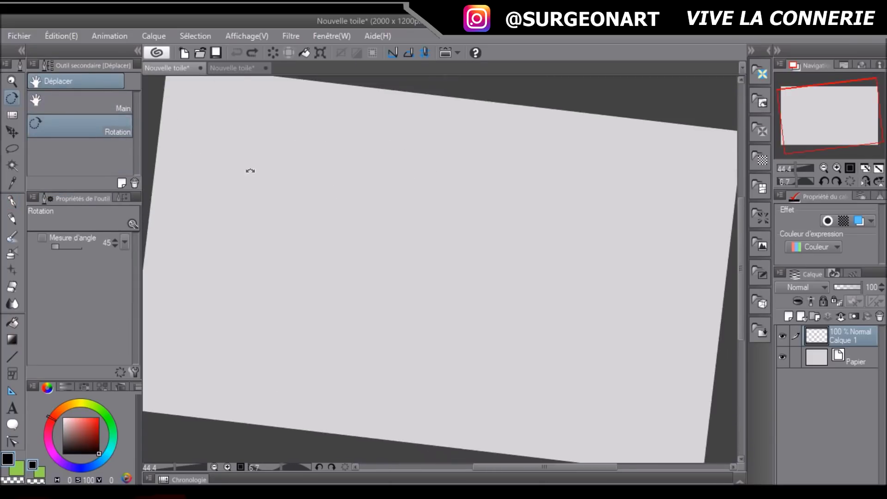
scroll(333, 195, down, 1)
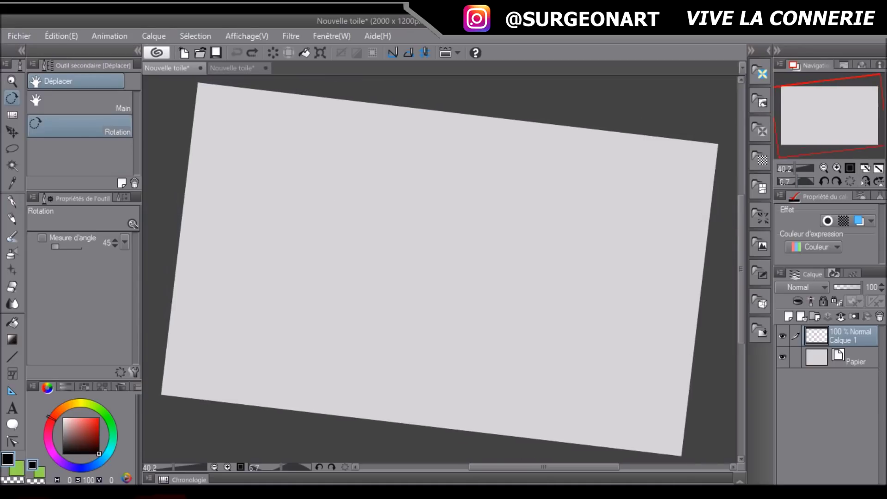
click(849, 181)
scroll(561, 185, up, 1)
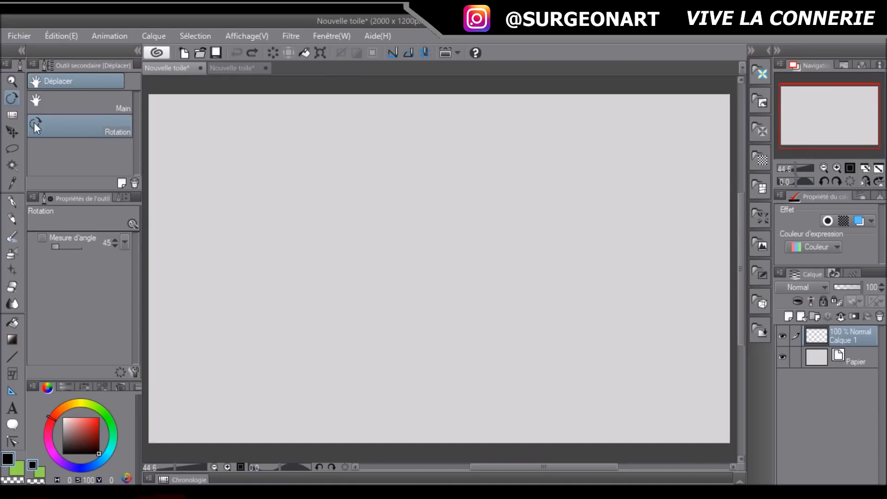
Try a lasso selection and a rectangular selection on the canvas, clearing each one
key(o)
click(13, 134)
click(11, 149)
mouse_move(259, 199)
mouse_down()
mouse_move(443, 246)
mouse_move(351, 294)
mouse_move(287, 181)
mouse_move(539, 197)
mouse_move(262, 254)
mouse_up()
click(184, 226)
click(93, 100)
drag(234, 135, 476, 365)
click(373, 52)
Try filling a large elliptical selection with black, undo it and return to the selection tool
click(101, 116)
drag(253, 135, 499, 391)
key(g)
click(290, 292)
key(ctrl+z)
key(ctrl+z)
key(m)
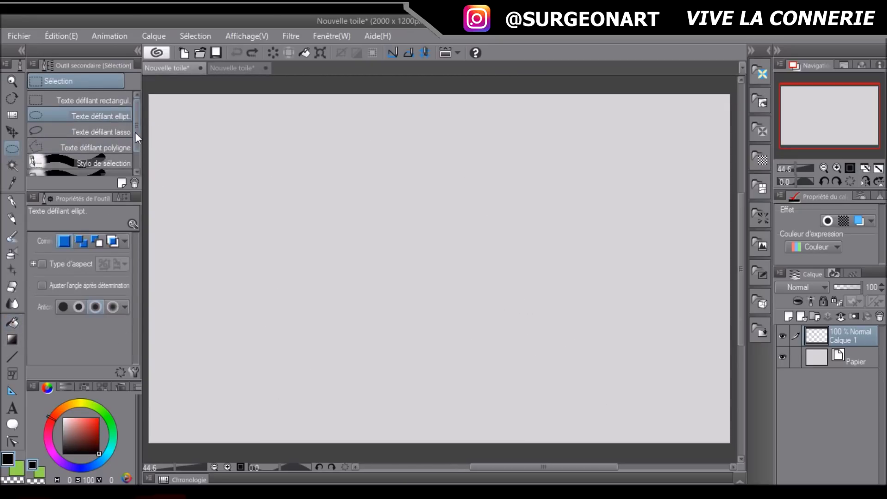
Outline an irregular multi-sided area on the canvas with the Texte défilant polyligne selection
click(95, 148)
click(241, 181)
click(340, 125)
click(351, 188)
click(443, 203)
click(484, 259)
click(431, 336)
click(270, 303)
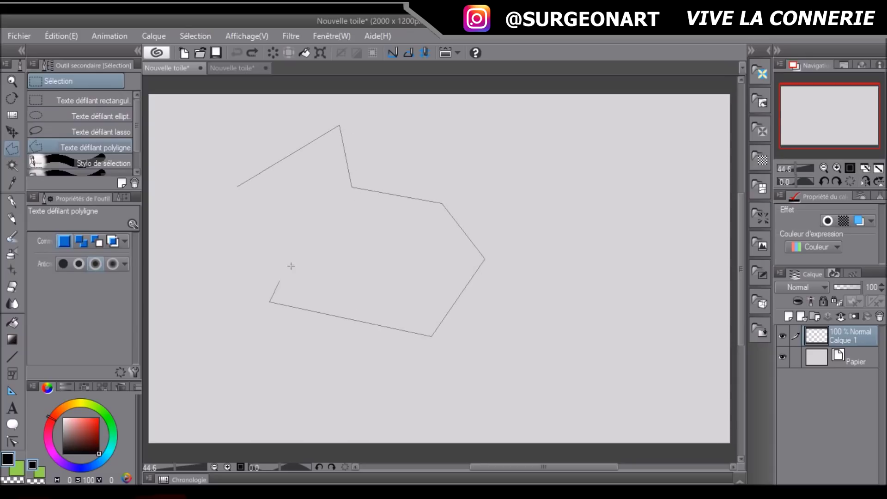
click(238, 186)
Fill the polygonal selection with black, switch to the elliptical selection tool and deselect
click(12, 322)
click(278, 206)
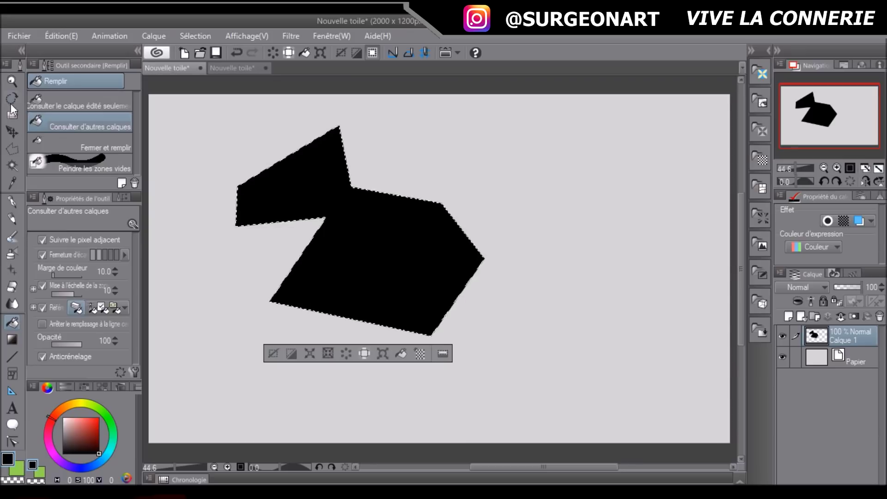
click(13, 149)
click(64, 117)
key(ctrl+d)
Add a new layer clipped to the black shape's layer and make a polygonal selection across the shape's narrow part
click(790, 316)
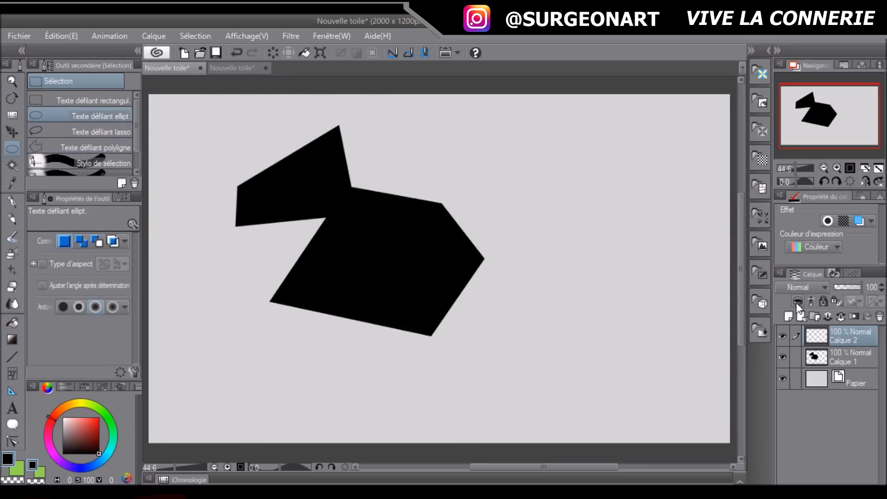
click(36, 148)
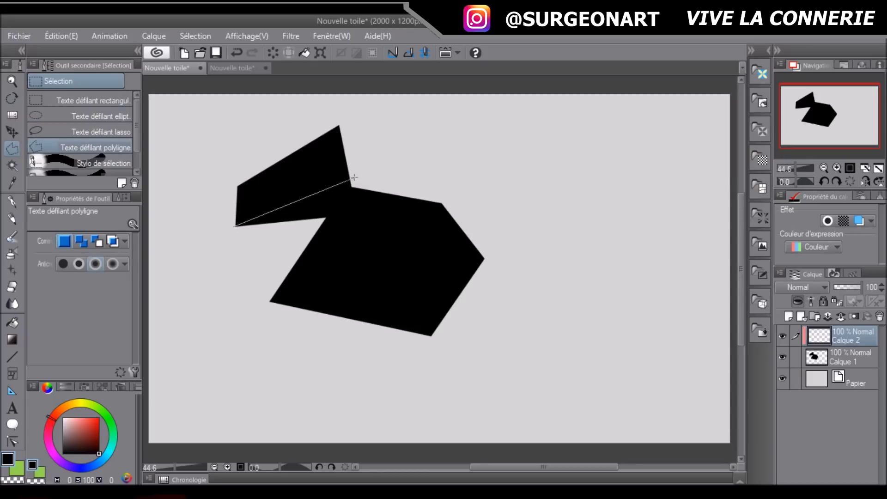
click(236, 226)
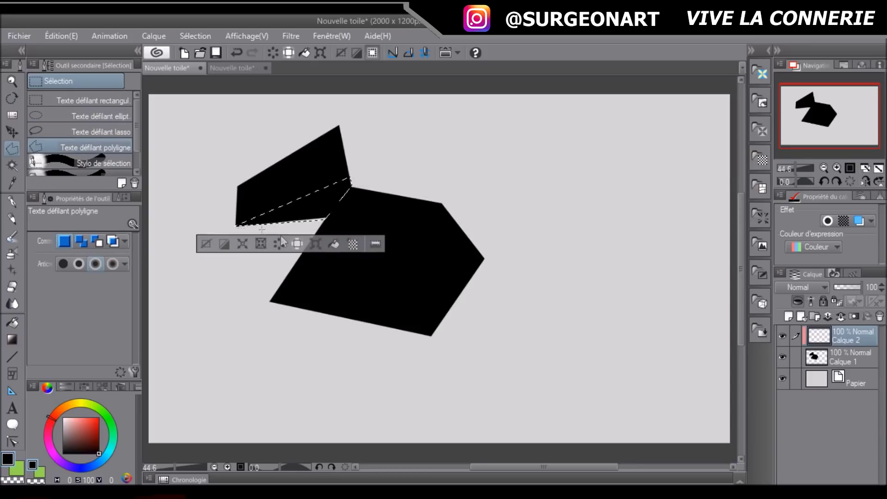
Add a second polygonal selection around the lower-right part of the large black shape
click(444, 204)
click(328, 319)
click(386, 377)
click(514, 249)
click(443, 203)
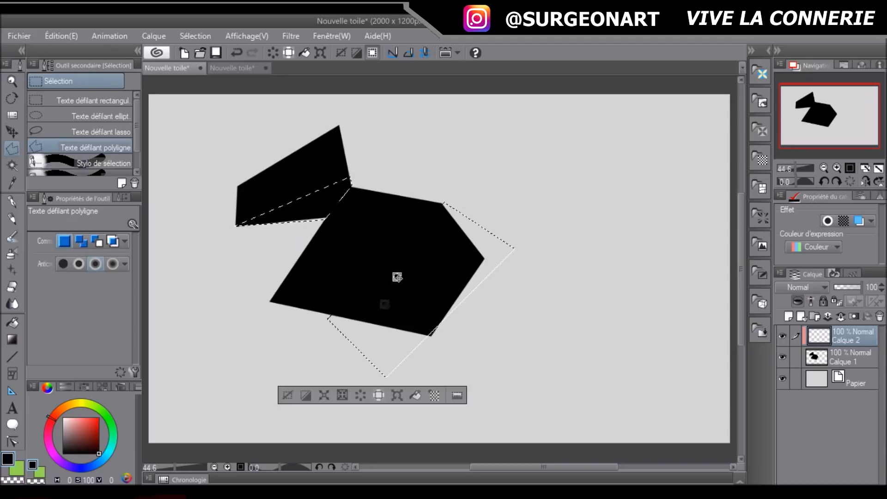
Fill both polygonal selections with dark grey on the clipped layer Calque 2
click(13, 323)
click(63, 437)
click(317, 197)
click(372, 287)
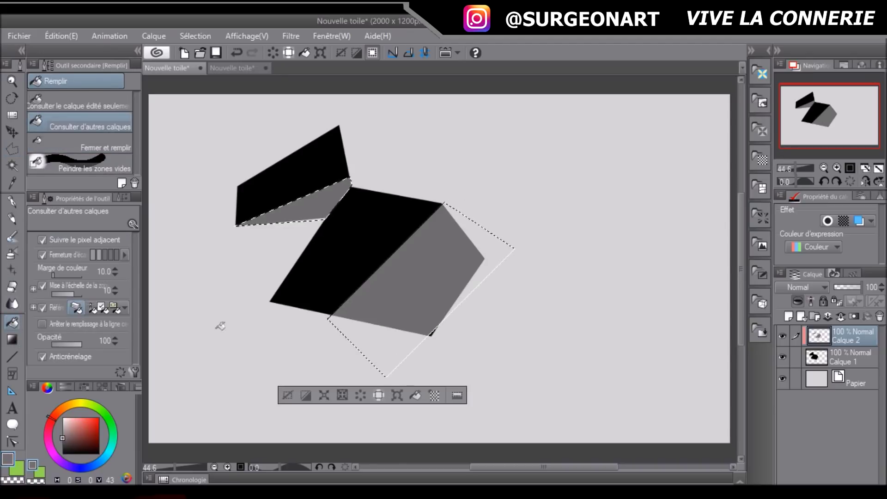
Deselect and paint grey over the leftover black corner with the Aquarelle dense brush at size 243.2
click(13, 149)
click(61, 135)
click(261, 82)
click(13, 236)
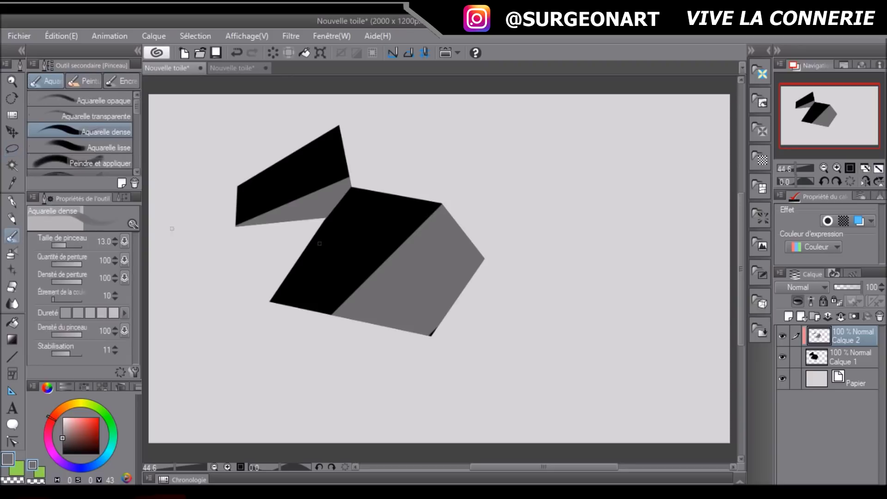
drag(80, 245, 75, 245)
click(443, 325)
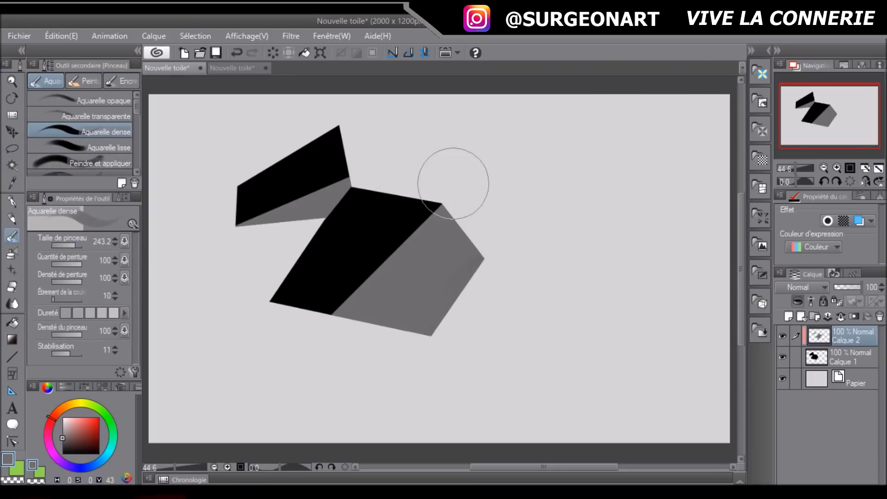
Try the auto selection on the upper black face and on the grey face, undoing each selection
click(12, 148)
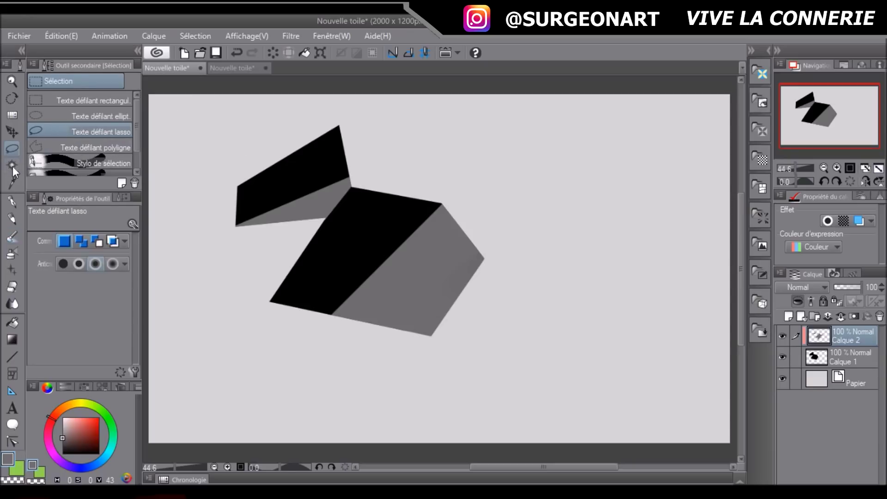
click(12, 166)
click(301, 198)
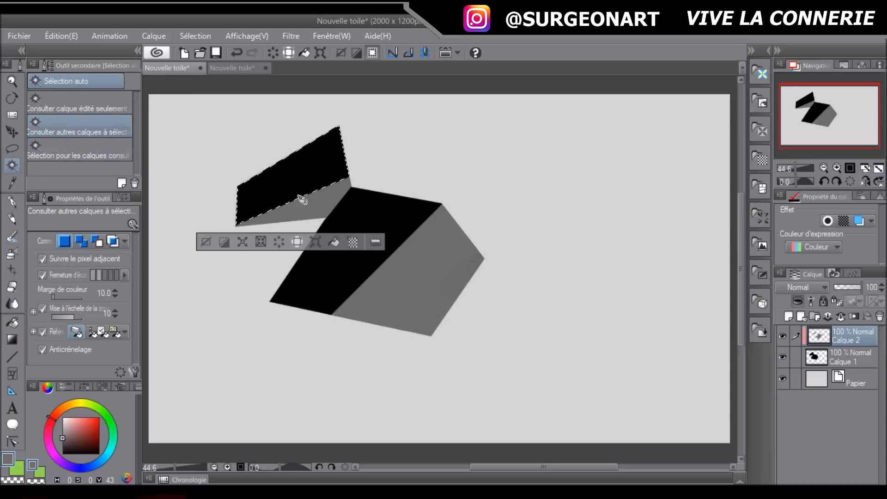
key(ctrl+z)
click(433, 266)
key(ctrl+z)
Auto-select the empty background and invert the selection so it surrounds the whole shape
click(227, 242)
click(195, 35)
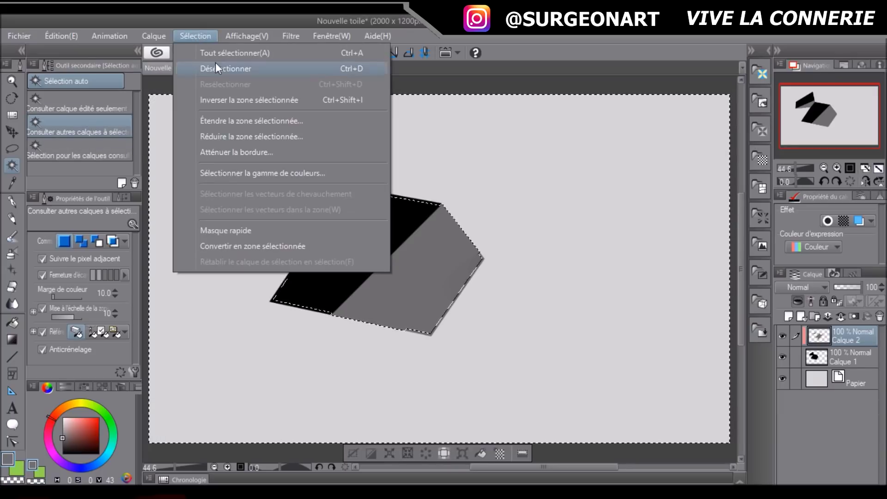
click(243, 101)
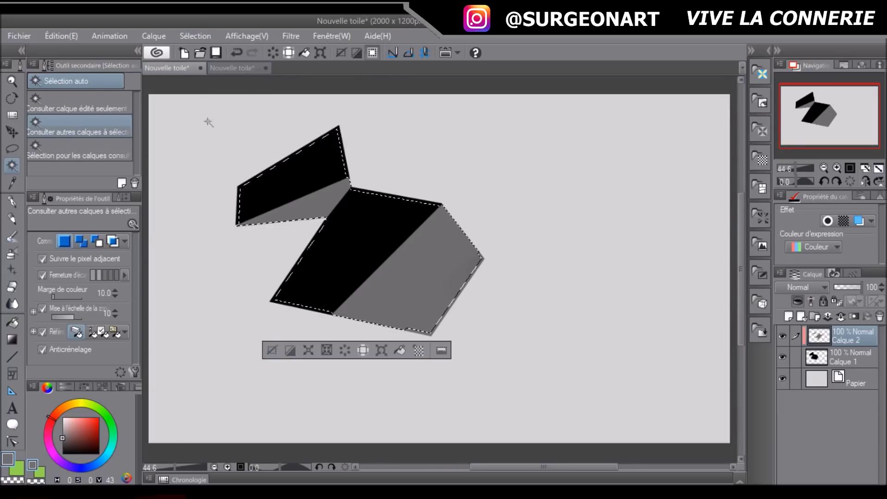
Try a red Aquarelle dense stroke across the selected shape, undo it, then select the whole canvas and undo that
click(12, 236)
click(99, 417)
drag(282, 146, 429, 331)
click(231, 53)
click(196, 37)
click(217, 55)
key(ctrl+z)
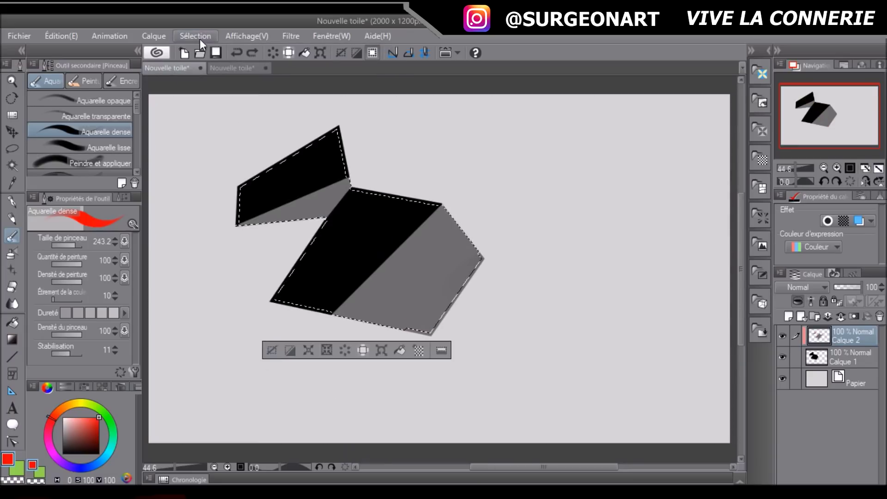
Invert the selection and try red brush strokes around and across the shape, undoing them
click(199, 40)
click(235, 101)
mouse_move(335, 134)
mouse_down()
mouse_move(491, 122)
mouse_move(416, 220)
mouse_move(366, 162)
mouse_move(265, 282)
mouse_up()
key(ctrl+z)
mouse_move(315, 150)
mouse_down()
mouse_move(359, 115)
mouse_move(509, 111)
mouse_up()
key(ctrl+z)
key(ctrl+z)
Try painting the selected upper black face red, deselect it and undo the paint
mouse_move(347, 114)
mouse_down()
mouse_move(386, 134)
mouse_move(218, 199)
mouse_up()
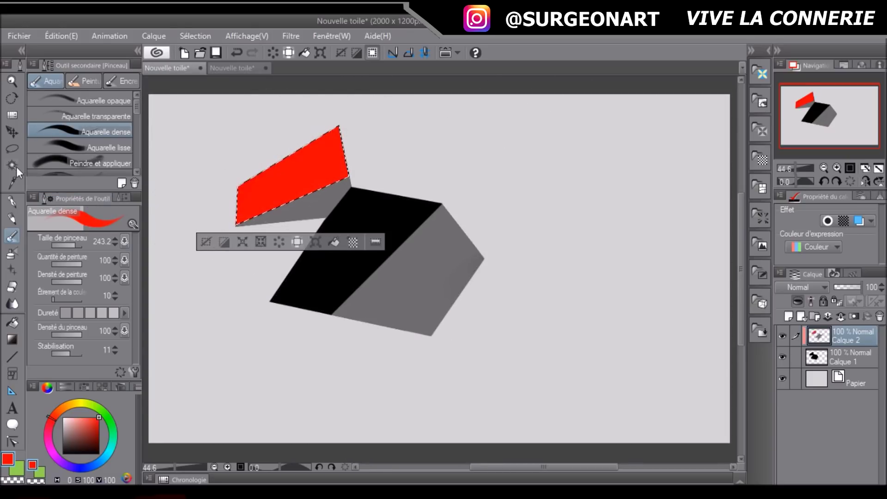
click(12, 148)
click(235, 69)
click(181, 69)
click(236, 83)
key(ctrl+z)
key(ctrl+z)
Choose the Plume G pen with black as the drawing colour and make Calque 1 the active layer
click(174, 228)
click(12, 236)
click(12, 183)
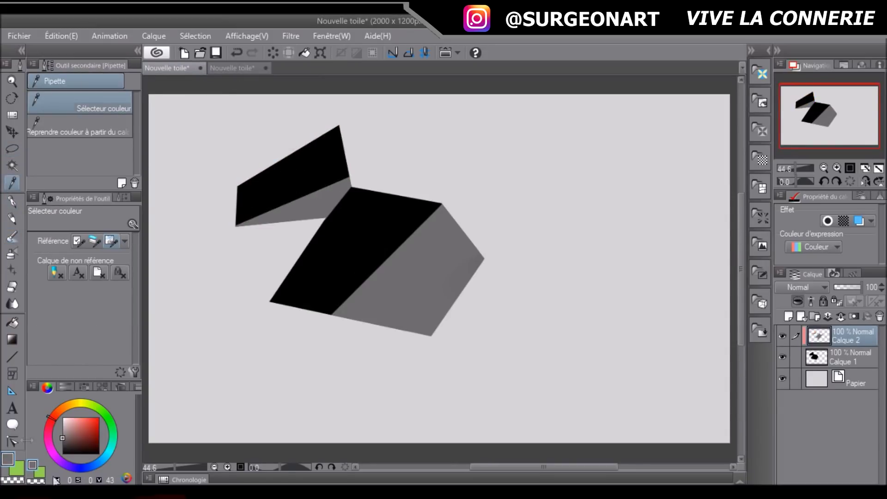
click(12, 203)
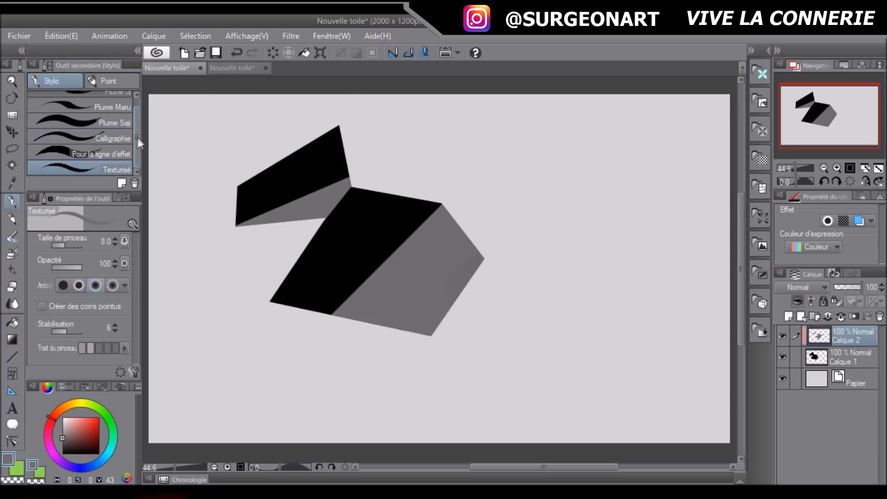
scroll(118, 115, up, 1)
click(93, 102)
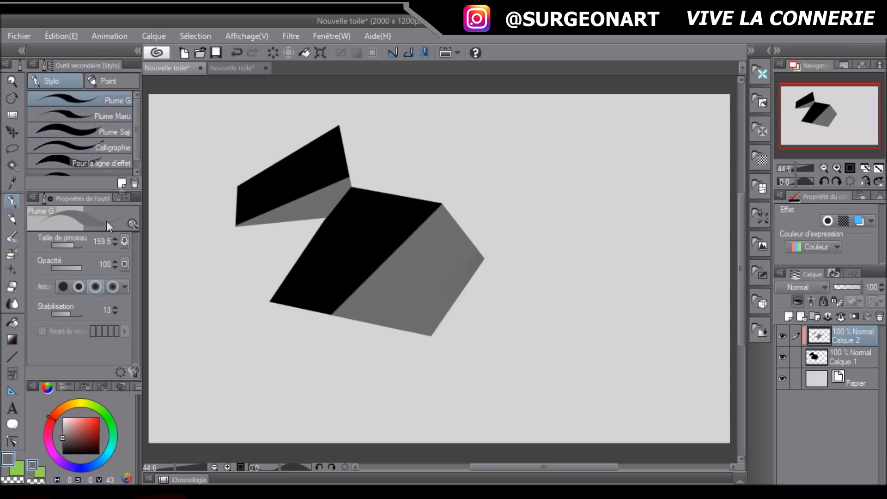
click(99, 453)
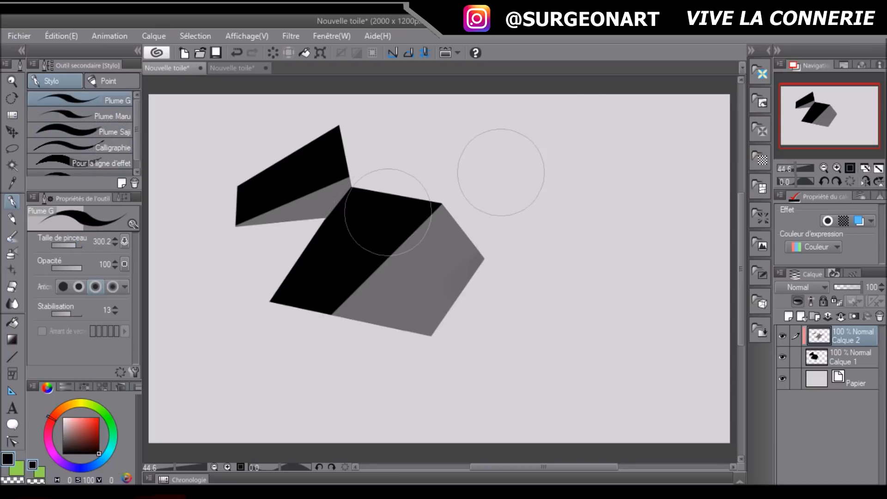
drag(75, 246, 76, 245)
click(848, 362)
Try two large Plume G strokes on the empty area beside the shape, undoing each
mouse_move(598, 159)
mouse_down()
mouse_move(589, 204)
mouse_move(615, 198)
mouse_up()
key(ctrl+z)
mouse_move(544, 141)
mouse_down()
mouse_move(559, 205)
mouse_move(634, 142)
mouse_up()
key(ctrl+z)
Draw two S-curves with Plume G at size 84.8 using different anti-aliasing levels and compare their edges up close
drag(70, 246, 72, 246)
mouse_move(629, 135)
mouse_down()
mouse_move(587, 141)
mouse_move(603, 236)
mouse_up()
mouse_move(612, 118)
mouse_down()
mouse_move(506, 196)
mouse_move(487, 319)
mouse_up()
drag(795, 170, 803, 170)
drag(692, 193, 411, 335)
drag(601, 239, 319, 387)
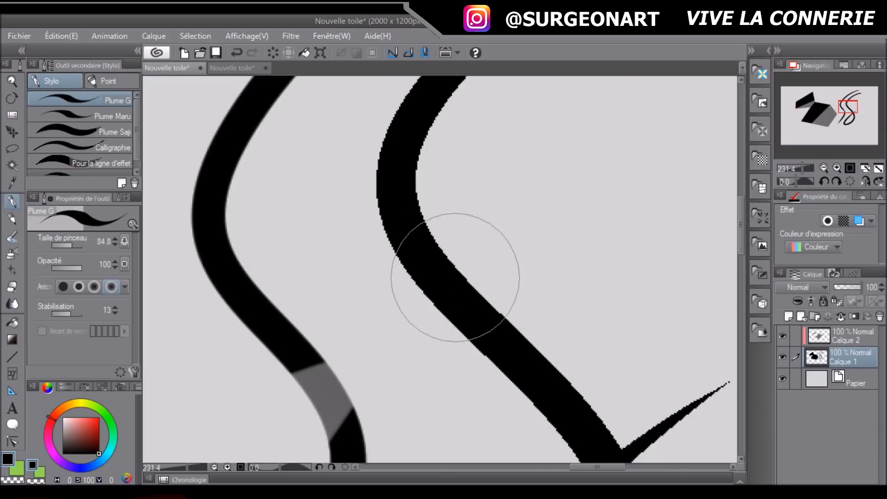
Try Plume G strokes at size 29.6 with and without anti-aliasing, undo them and fit the canvas in view
drag(68, 245, 70, 245)
drag(258, 190, 273, 250)
click(65, 286)
drag(448, 159, 475, 245)
key(ctrl+z)
key(ctrl+z)
key(ctrl+z)
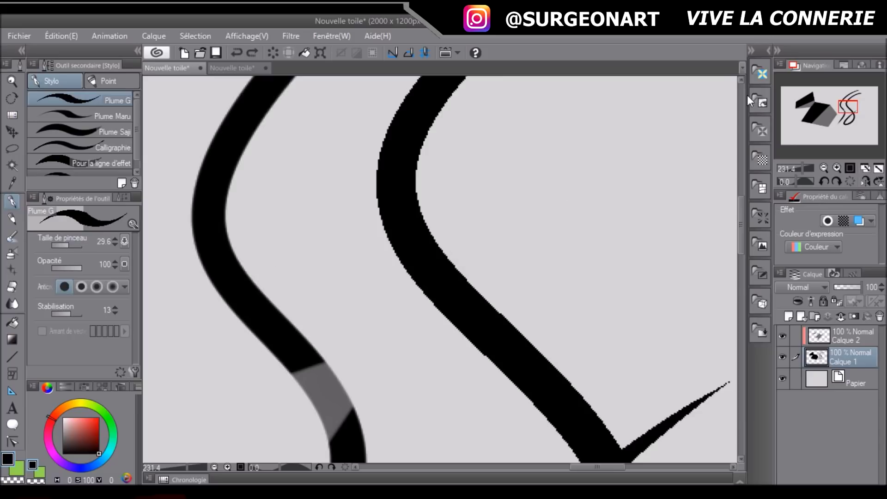
key(ctrl+0)
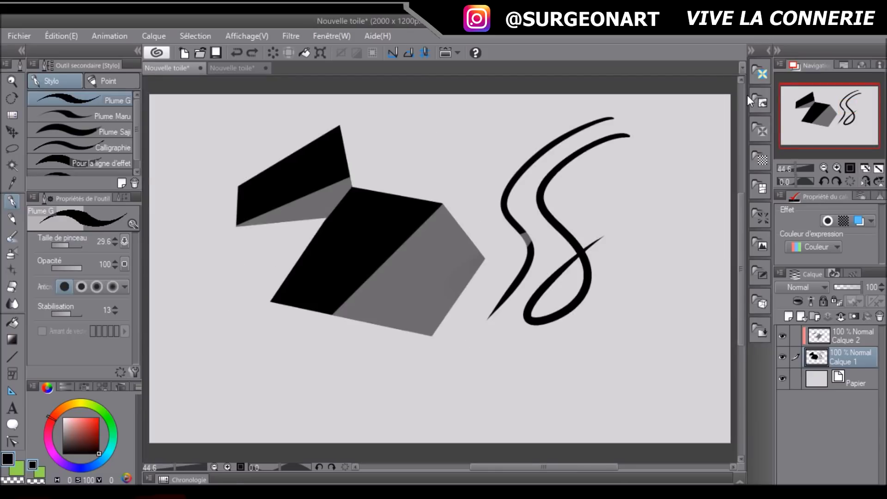
Try a long Plume Maru stroke across the canvas and undo it
click(114, 116)
drag(265, 114, 182, 352)
key(ctrl+z)
click(82, 286)
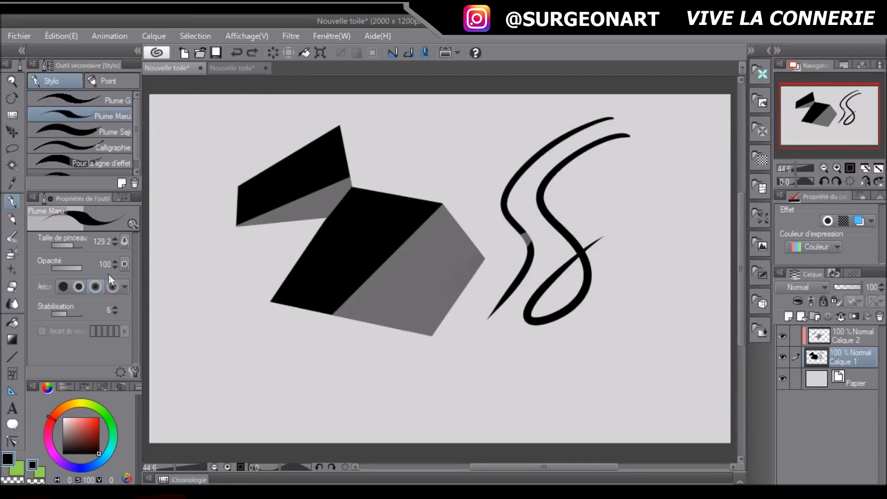
Set Plume Maru's opacity to 52, test overlapping strokes, and undo them along with the earlier curves
drag(58, 271, 67, 272)
mouse_move(225, 239)
mouse_down()
mouse_move(202, 296)
mouse_move(234, 368)
mouse_move(243, 342)
mouse_up()
mouse_move(305, 337)
mouse_down()
mouse_move(194, 347)
mouse_move(265, 341)
mouse_up()
drag(227, 266, 238, 364)
key(ctrl+z)
key(ctrl+z)
key(ctrl+z)
key(ctrl+z)
key(ctrl+z)
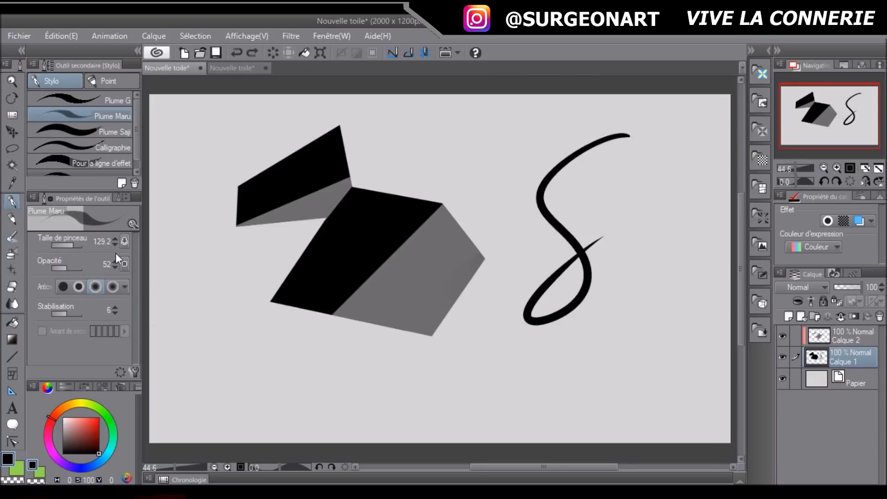
Compare looping Plume G strokes at stabilisation 0 and 100, then undo all of them
click(99, 103)
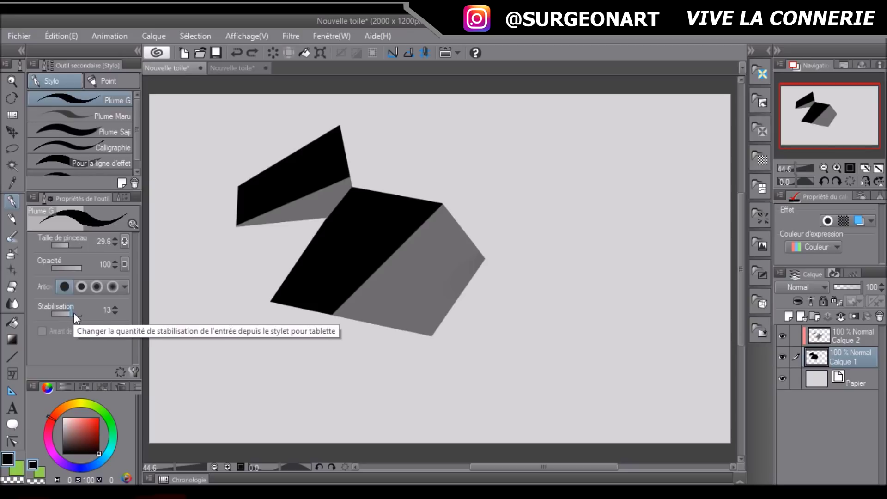
drag(76, 313, 28, 318)
drag(564, 132, 671, 139)
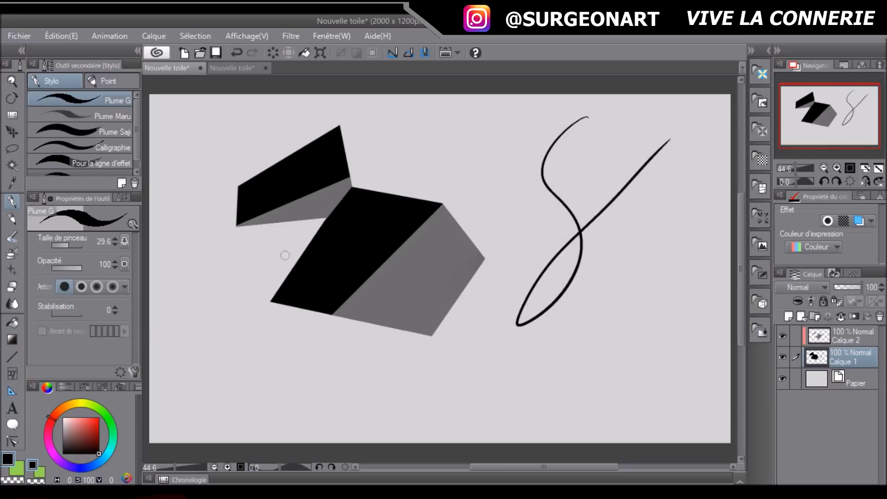
drag(534, 131, 485, 298)
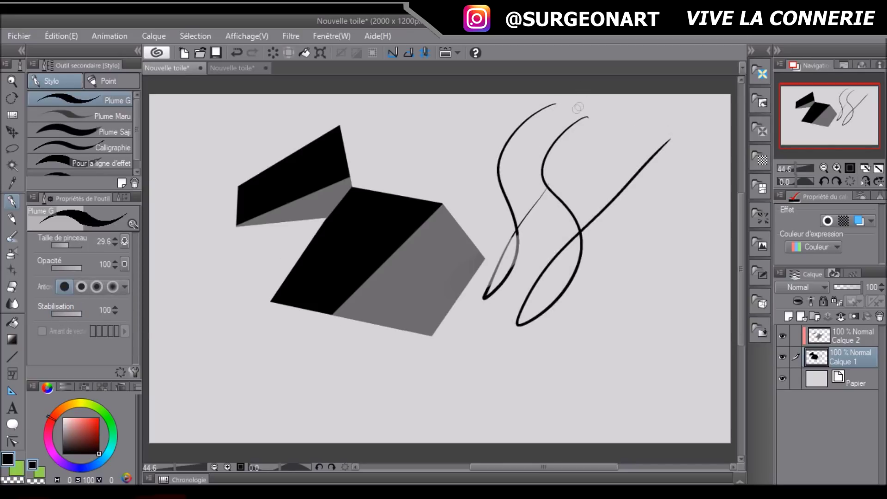
key(ctrl+z)
key(ctrl+z)
mouse_move(589, 99)
mouse_down()
mouse_move(527, 199)
mouse_move(585, 168)
mouse_up()
key(ctrl+z)
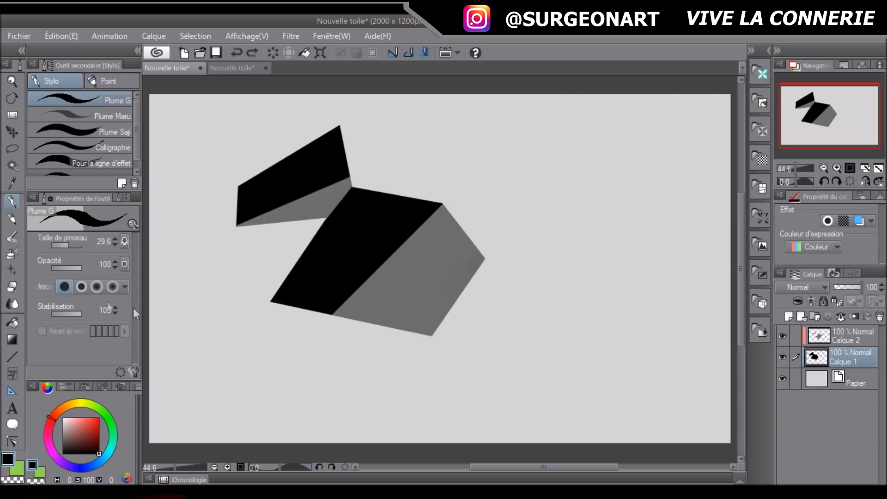
Lower Plume G's stabilisation and test several strokes beside the shape, undoing each
drag(68, 316, 71, 316)
mouse_move(612, 136)
mouse_down()
mouse_move(528, 357)
mouse_move(561, 233)
mouse_up()
key(ctrl+z)
mouse_move(532, 161)
mouse_down()
mouse_move(544, 218)
mouse_move(536, 185)
mouse_up()
key(ctrl+z)
drag(564, 134, 633, 130)
key(ctrl+z)
Try a Crayon plus sombre pencil stroke beside the shape and undo it
click(12, 218)
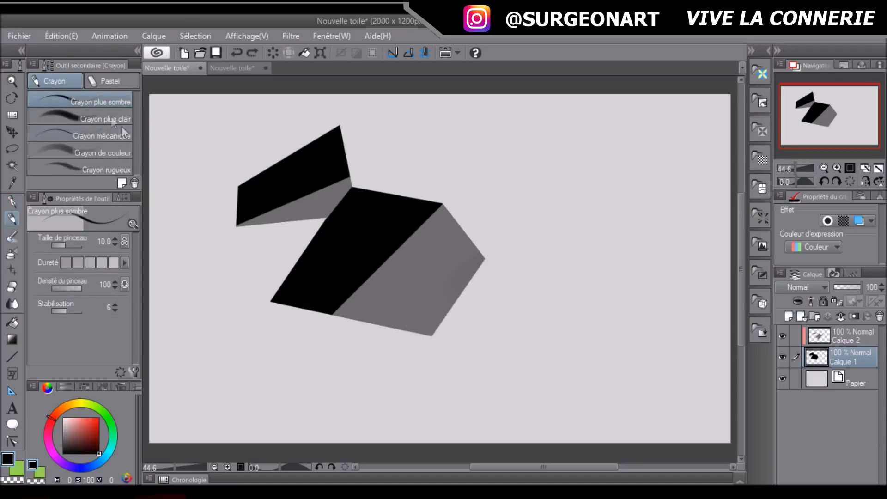
drag(181, 199, 192, 369)
key(ctrl+z)
Try a Crayon mécanique stroke at size 36.5 and undo it
click(101, 135)
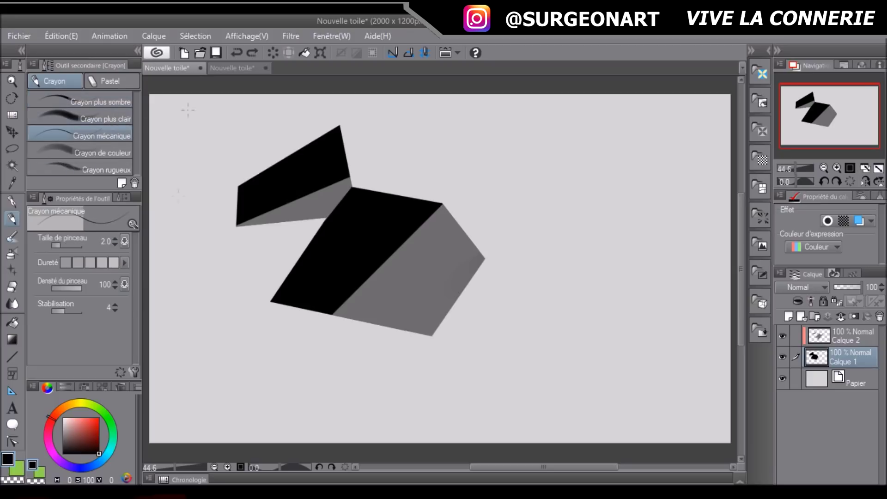
key(ctrl+z)
drag(71, 243, 60, 246)
drag(539, 135, 576, 256)
key(ctrl+z)
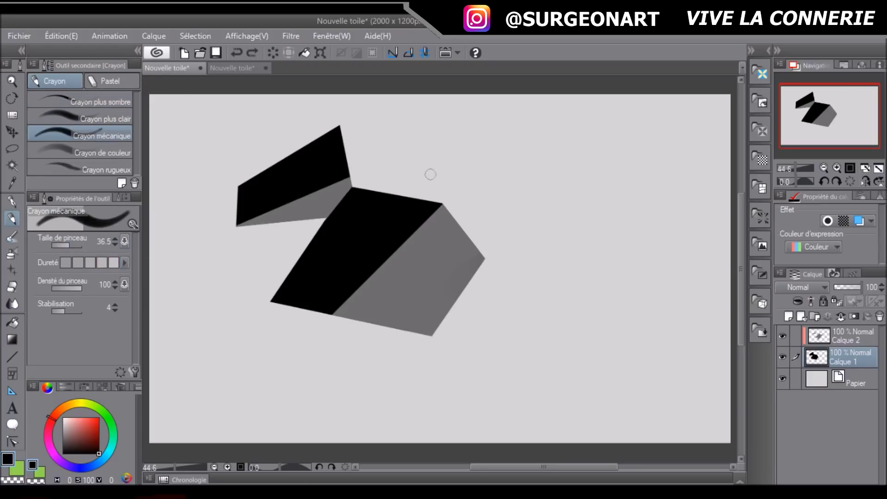
Change the Crayon mécanique's hardness level and test long strokes with it, undoing each
click(111, 262)
drag(483, 141, 652, 104)
key(ctrl+z)
click(111, 262)
mouse_move(393, 159)
mouse_down()
mouse_move(534, 326)
mouse_move(665, 333)
mouse_up()
key(ctrl+z)
Try a Crayon de couleur stroke on the empty area and undo it
click(106, 153)
mouse_move(441, 144)
mouse_down()
mouse_move(531, 129)
mouse_move(588, 309)
mouse_move(560, 330)
mouse_up()
key(ctrl+z)
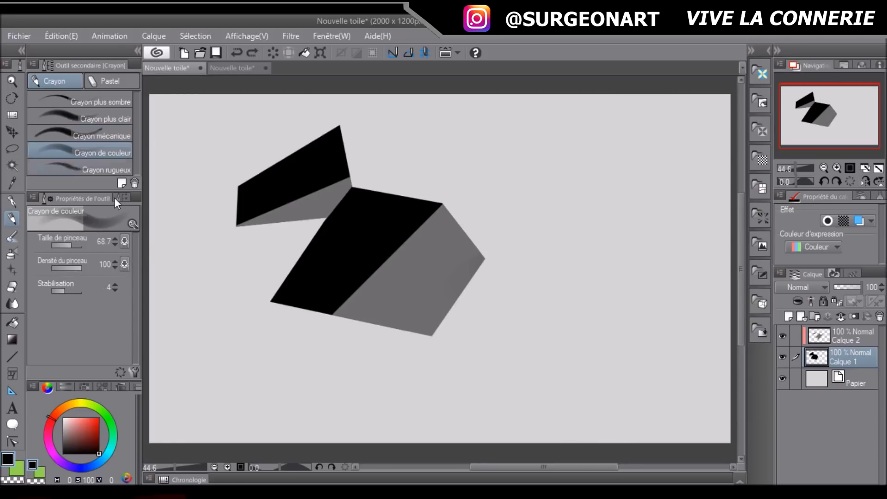
Look through the brush groups, try a stroke with the ink brush Un peu costaud and undo it
click(11, 240)
mouse_move(137, 108)
mouse_down()
mouse_move(133, 164)
mouse_move(140, 91)
mouse_up()
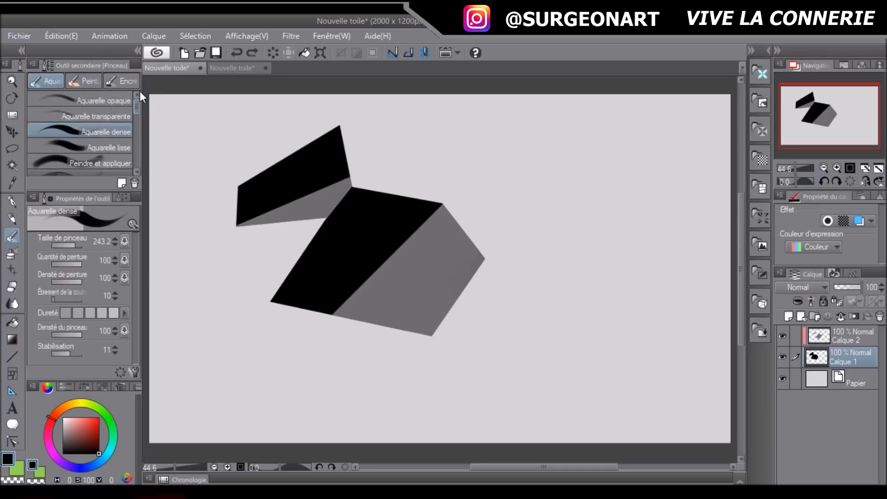
click(91, 79)
click(118, 80)
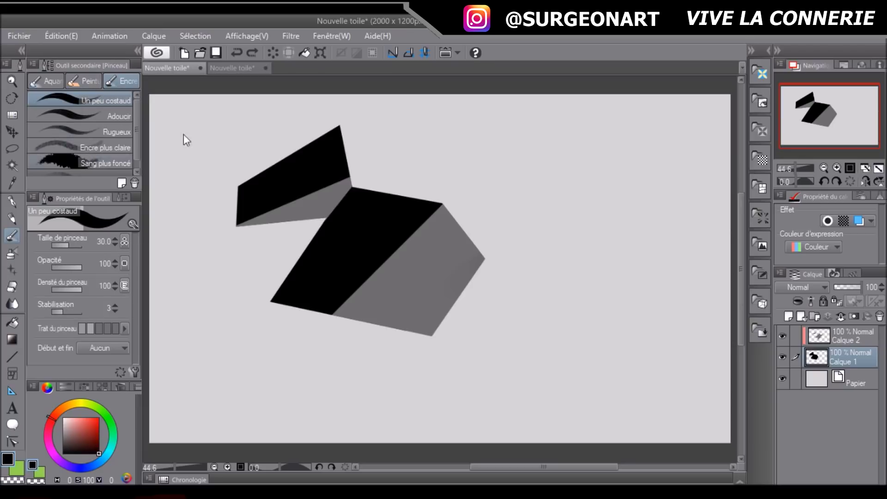
mouse_move(463, 140)
mouse_down()
mouse_move(554, 159)
mouse_move(573, 242)
mouse_up()
key(ctrl+z)
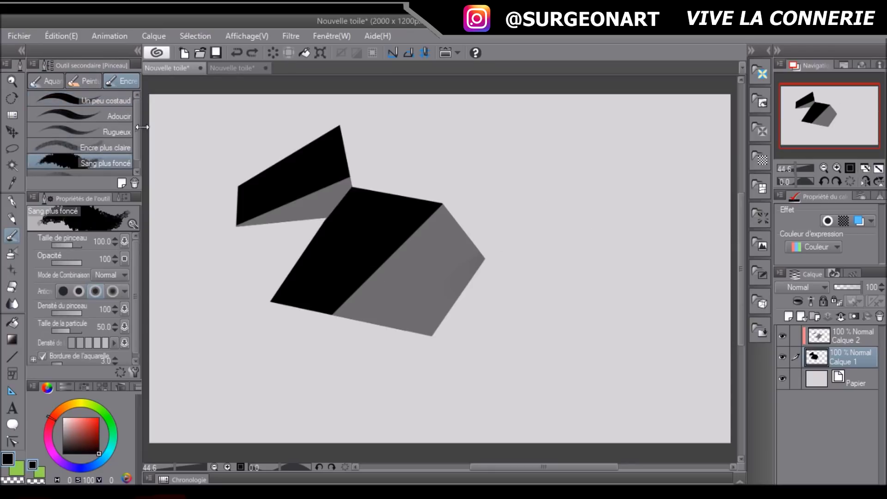
Try a long wavy stroke with the Rugueux ink brush and undo it
click(105, 134)
mouse_move(259, 123)
mouse_down()
mouse_move(460, 125)
mouse_move(532, 311)
mouse_up()
key(ctrl+z)
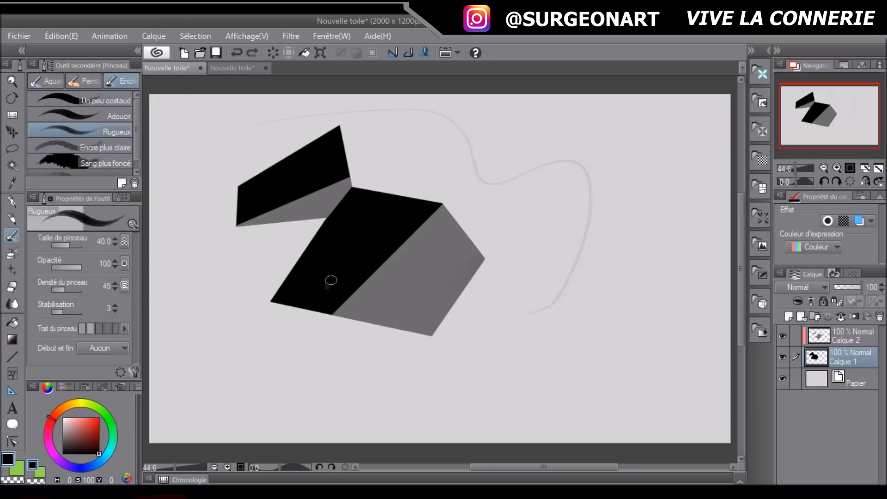
Try a long stroke with the Peinture huile brush and undo it
click(88, 82)
mouse_move(204, 129)
mouse_down()
mouse_move(565, 268)
mouse_move(511, 323)
mouse_up()
key(ctrl+z)
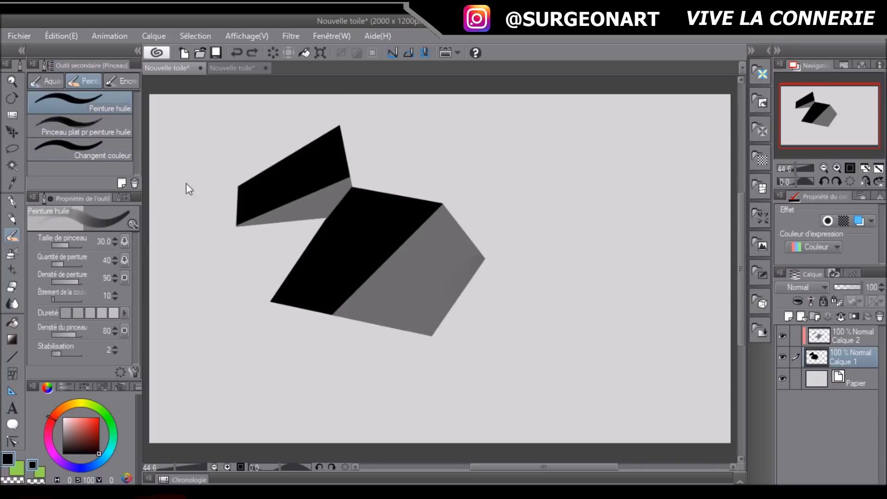
Test Aquarelle dense strokes at a large size and at size 45.1, undoing each
click(45, 80)
click(100, 134)
drag(77, 245, 79, 246)
drag(609, 151, 541, 221)
key(ctrl+z)
drag(76, 245, 70, 245)
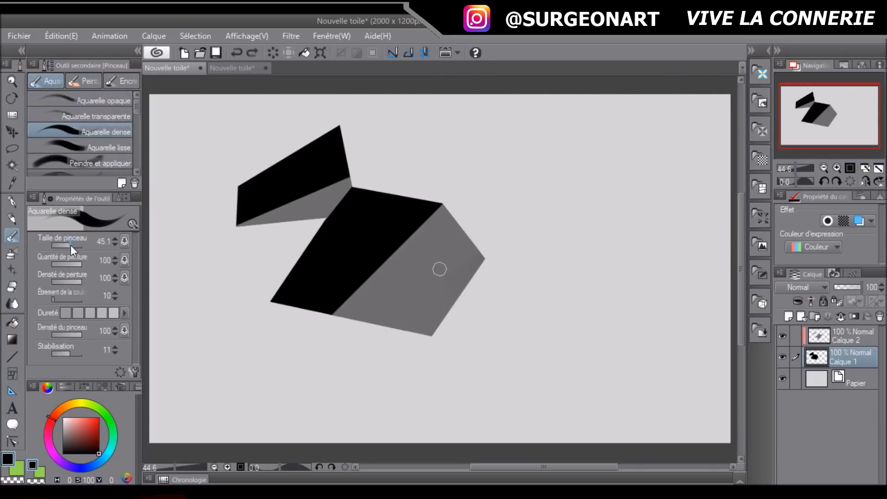
mouse_move(557, 245)
mouse_down()
mouse_move(638, 175)
mouse_move(656, 185)
mouse_up()
key(ctrl+z)
Choose the Aquarelle opaque brush, enlarge it, test a stroke and undo it
click(119, 147)
click(122, 99)
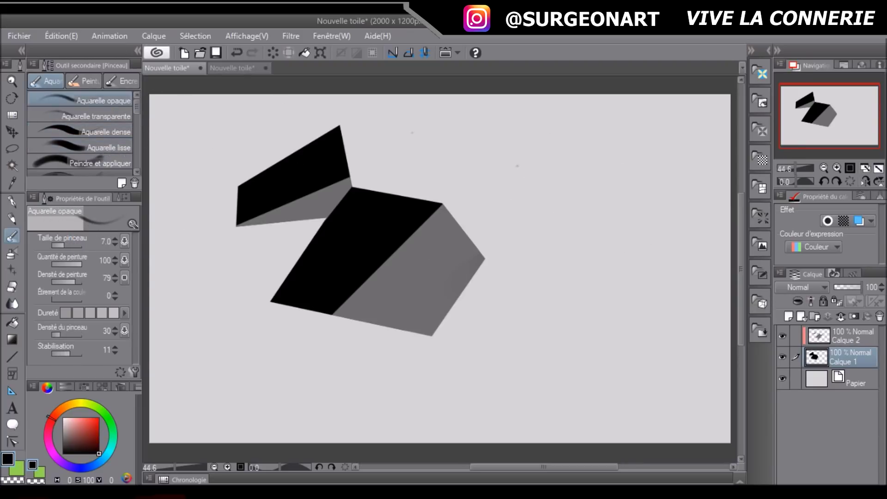
key(ctrl+z)
drag(58, 245, 70, 243)
mouse_move(582, 121)
mouse_down()
mouse_move(623, 244)
mouse_move(485, 332)
mouse_up()
key(ctrl+z)
Reduce the brush size and sketch a dark red female torso with one raised arm beside the black shape
drag(71, 245, 66, 245)
click(98, 439)
mouse_move(578, 141)
mouse_down()
mouse_move(559, 204)
mouse_move(577, 205)
mouse_up()
mouse_move(550, 218)
mouse_down()
mouse_move(576, 238)
mouse_move(589, 318)
mouse_up()
drag(589, 318, 564, 360)
mouse_move(547, 306)
mouse_down()
mouse_move(666, 301)
mouse_move(573, 295)
mouse_move(541, 384)
mouse_move(551, 257)
mouse_move(513, 150)
mouse_move(556, 178)
mouse_up()
Select the sketched figure's head and shift it slightly downward with a transform
drag(552, 132, 555, 234)
key(ctrl+t)
drag(583, 176, 580, 183)
key(Return)
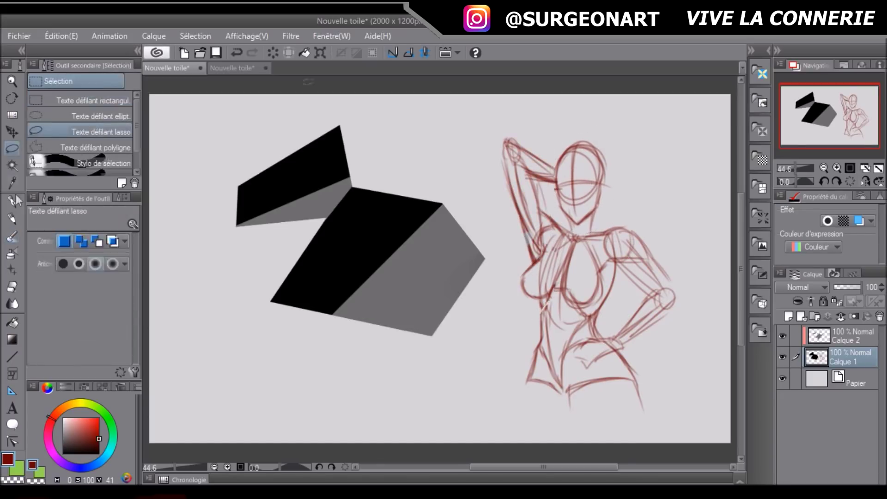
Reinforce the contour lines of the sketched figure's torso and bent arm with the brush
key(b)
drag(619, 266, 594, 323)
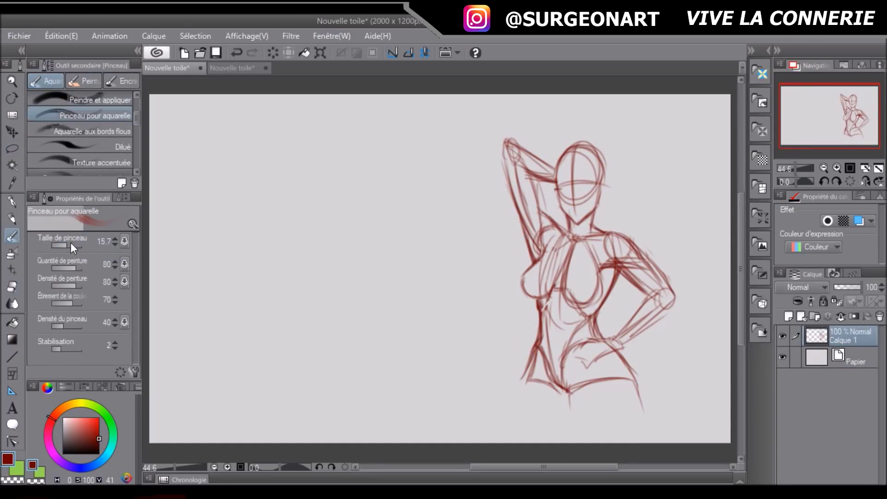
Test strokes with the watercolour brushes, including Aquarelle aux bords flous and Dilué, undoing each stroke
drag(317, 129, 407, 185)
key(ctrl+z)
click(106, 132)
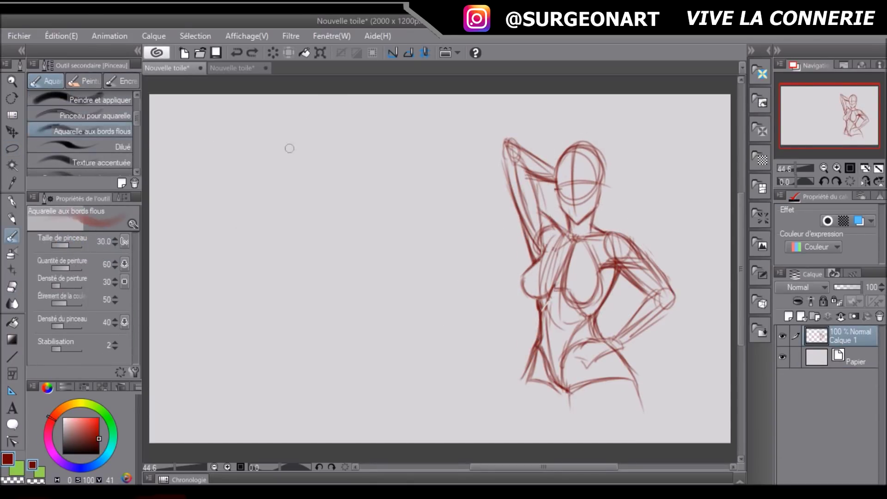
click(124, 149)
drag(293, 148, 313, 250)
key(ctrl+z)
Try the ウニフラグリッド radial line brush beside the figure, adjust its focus lines and undo the result
drag(135, 122, 135, 132)
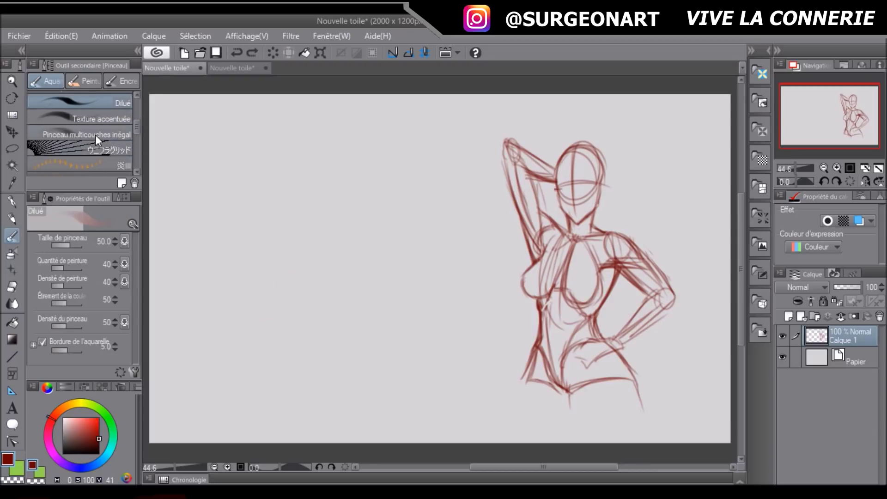
click(97, 146)
drag(329, 242, 318, 279)
key(ctrl+z)
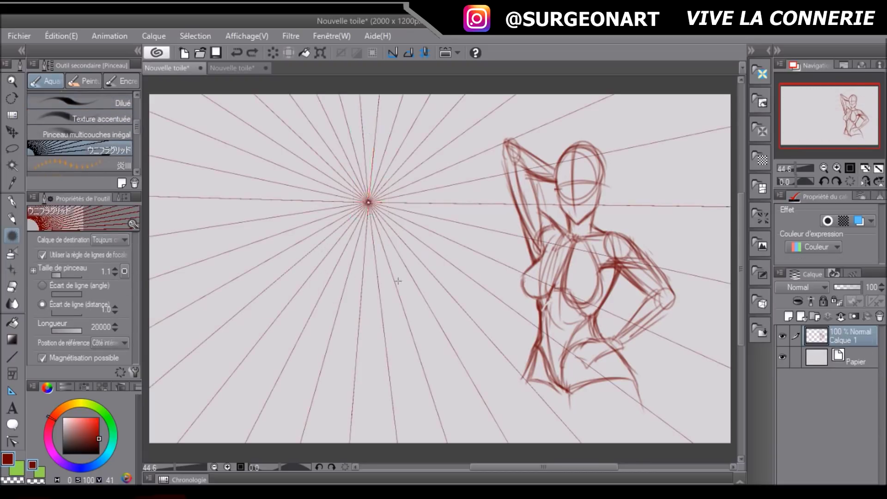
click(365, 241)
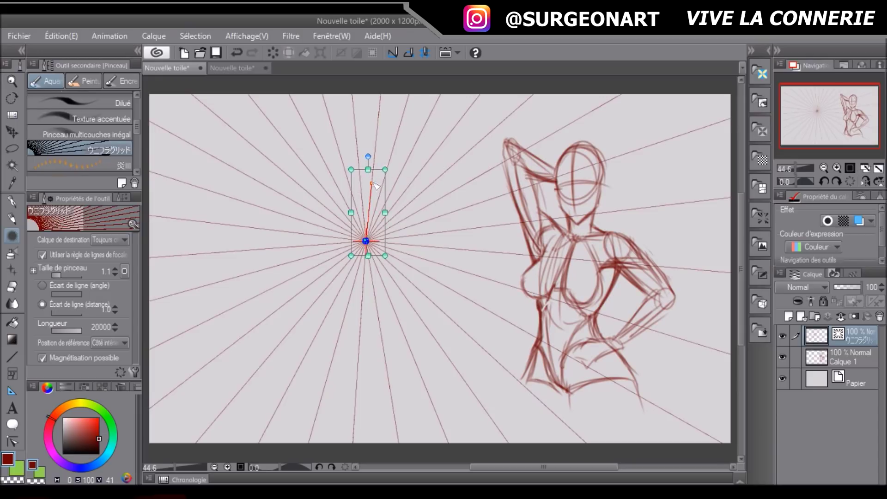
drag(374, 183, 393, 192)
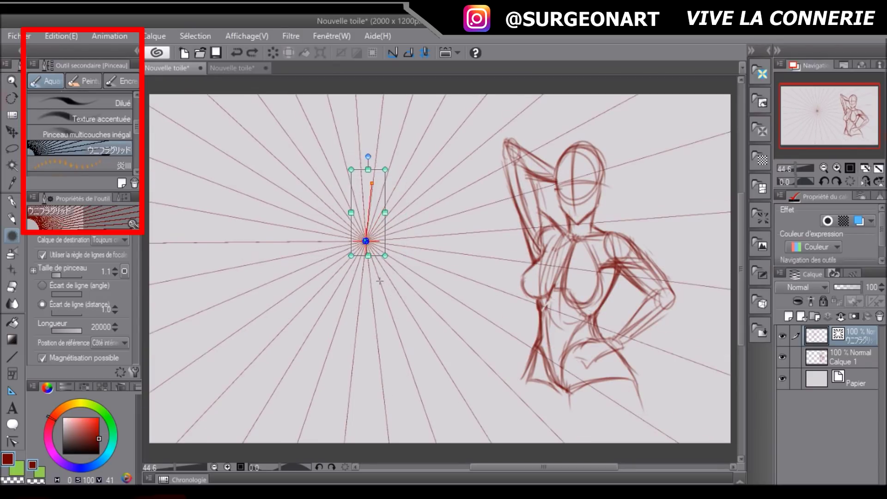
key(ctrl+z)
Test the 炎III flame brush on the empty canvas area and undo the strokes
click(78, 165)
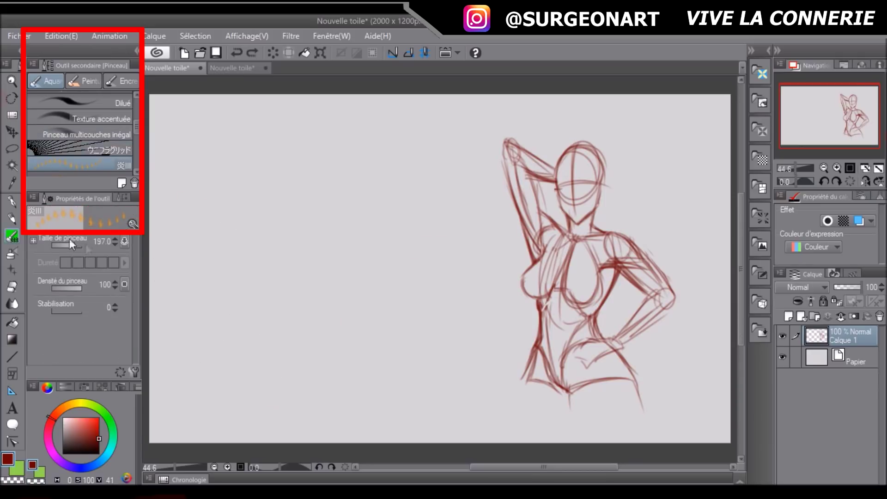
mouse_move(257, 335)
mouse_down()
mouse_move(241, 294)
mouse_move(251, 270)
mouse_move(298, 276)
mouse_up()
key(ctrl+z)
key(ctrl+z)
click(137, 172)
Test the 炎II flame brush at size 457.6 on the empty canvas area and undo the strokes
click(128, 165)
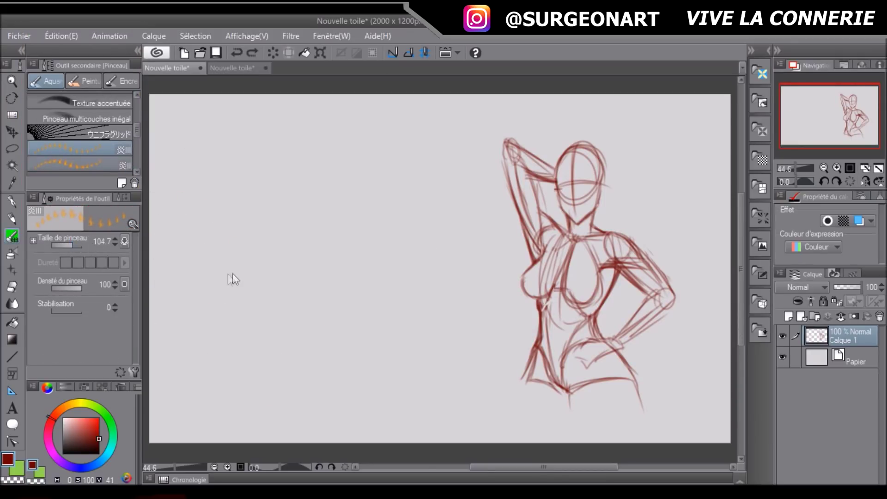
drag(215, 222, 249, 273)
key(ctrl+z)
click(138, 171)
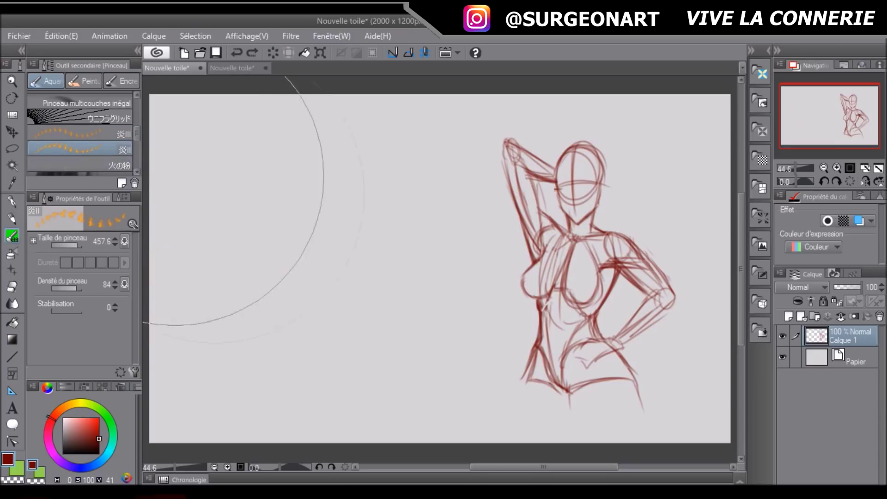
drag(208, 171, 270, 240)
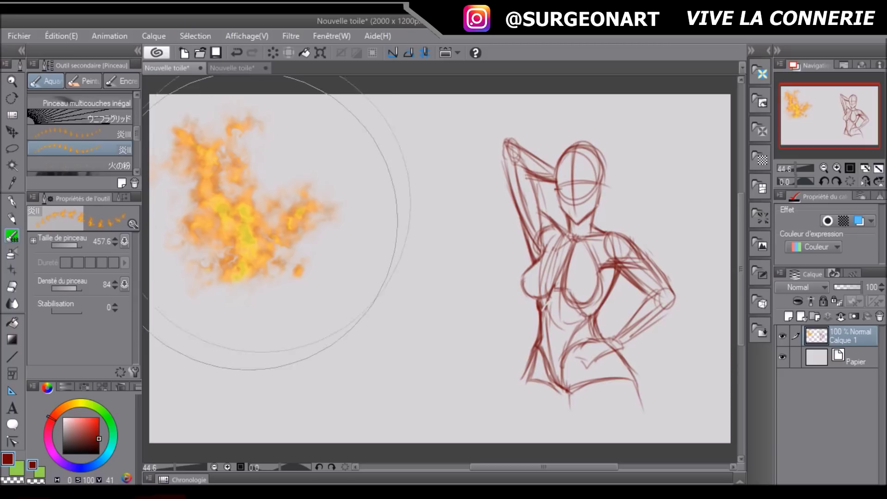
key(ctrl+z)
Choose the 火の粉 spark brush, reduce its size to 159.5, scatter test sparks and undo them
click(78, 165)
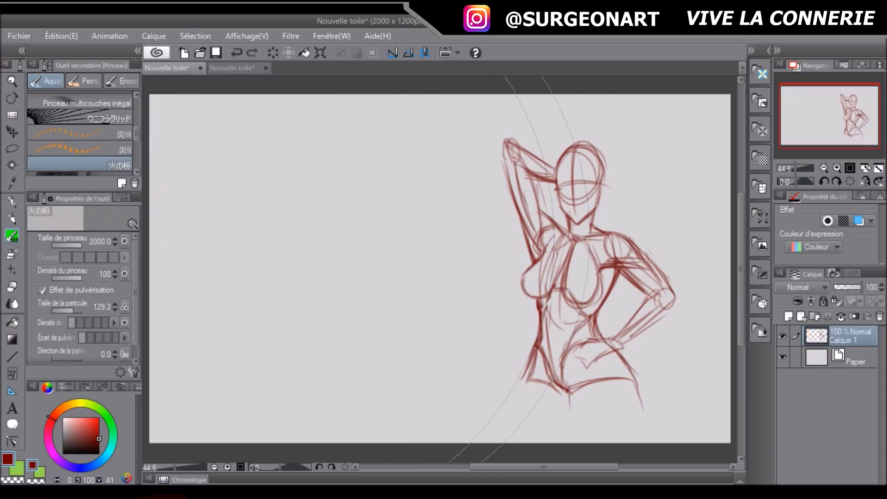
drag(74, 246, 75, 246)
drag(286, 199, 346, 261)
key(ctrl+z)
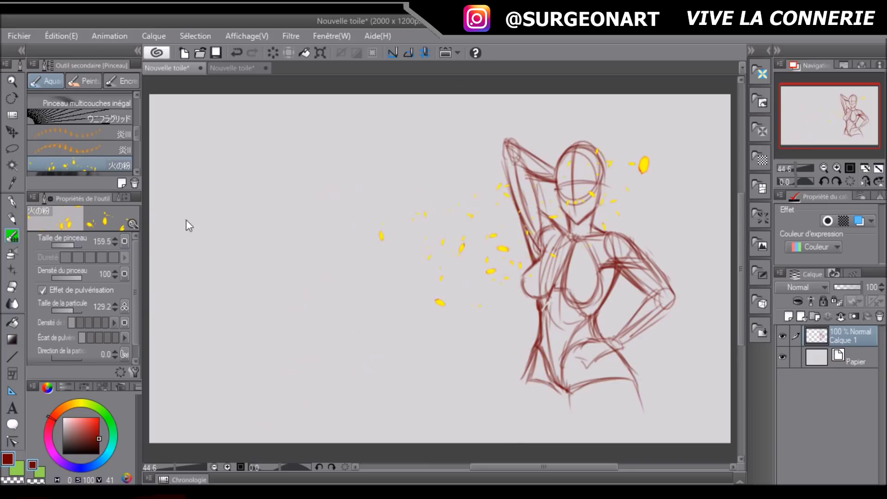
key(ctrl+z)
Test the 火焔 brush, undo the stroke and delete the Calque 2 layer
scroll(100, 165, down, 1)
click(100, 165)
mouse_move(217, 158)
mouse_down()
mouse_move(283, 166)
mouse_move(393, 199)
mouse_move(225, 288)
mouse_move(367, 248)
mouse_up()
key(ctrl+z)
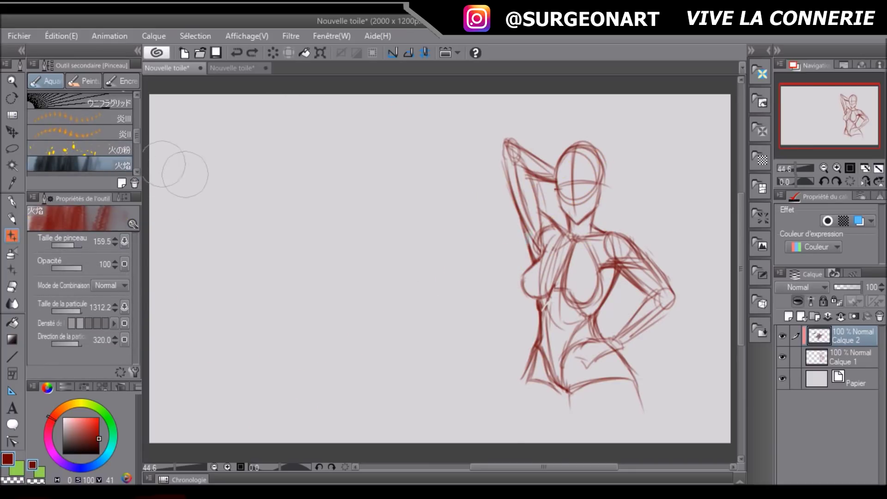
click(880, 317)
click(459, 200)
Test the 上下フリル and フリル frill brushes on the empty canvas area, undoing each stroke
drag(137, 133, 137, 156)
click(96, 116)
mouse_move(196, 165)
mouse_down()
mouse_move(346, 289)
mouse_move(277, 355)
mouse_up()
key(ctrl+z)
click(103, 129)
drag(222, 203, 340, 342)
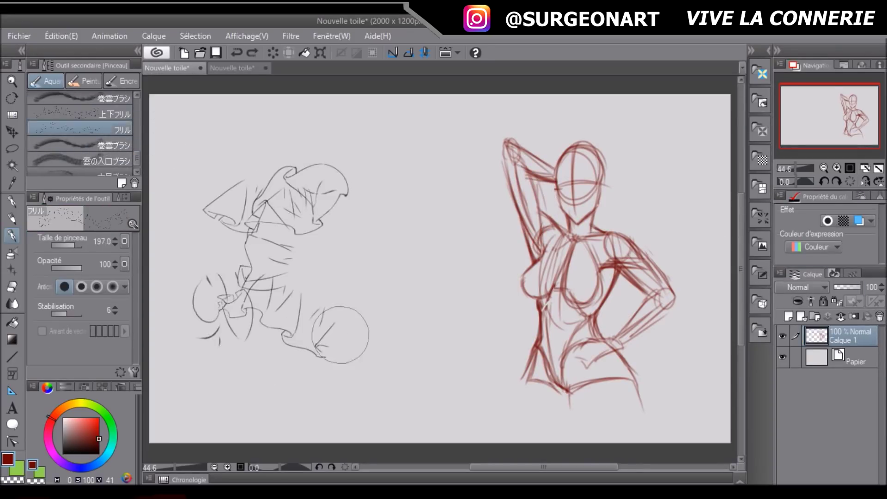
key(ctrl+z)
Test the 木目ブラシ brush, undo the stroke and choose the 雲の入口ブラシ brush
drag(137, 159, 137, 176)
click(83, 170)
drag(261, 198, 258, 207)
key(ctrl+z)
click(95, 154)
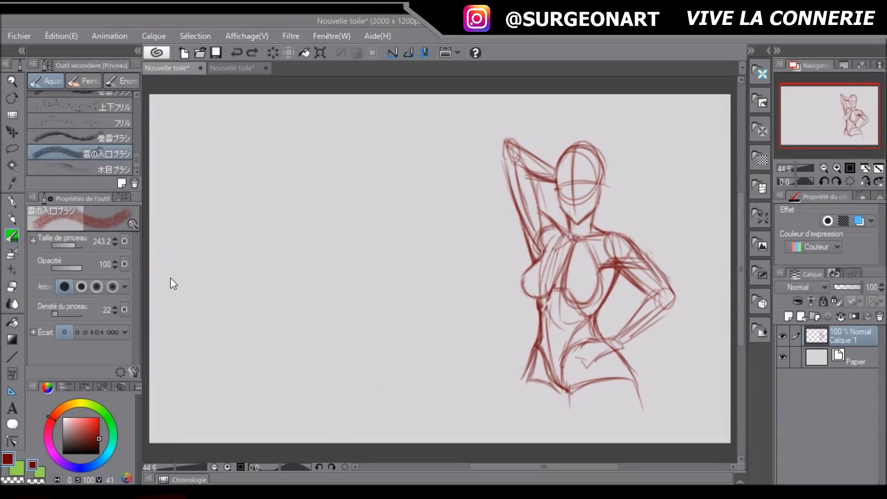
Save the canvas under the name blbl
key(ctrl+s)
text(blbl)
key(Return)
Switch to the airbrush and test strokes, including with the Plus fort variant, undoing each one
click(12, 253)
drag(302, 132, 341, 272)
key(ctrl+z)
click(110, 102)
drag(295, 128, 347, 164)
key(ctrl+z)
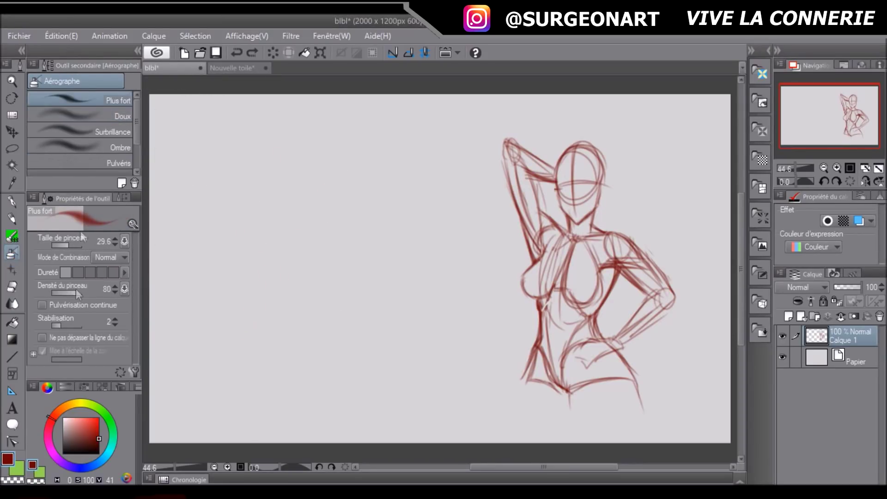
drag(226, 282, 307, 149)
key(ctrl+z)
drag(259, 97, 244, 204)
key(ctrl+z)
Test the Pulvérisation floue airbrush at size 200 with scattered strokes and undo them
click(125, 117)
drag(136, 139, 136, 166)
click(111, 155)
drag(257, 163, 412, 212)
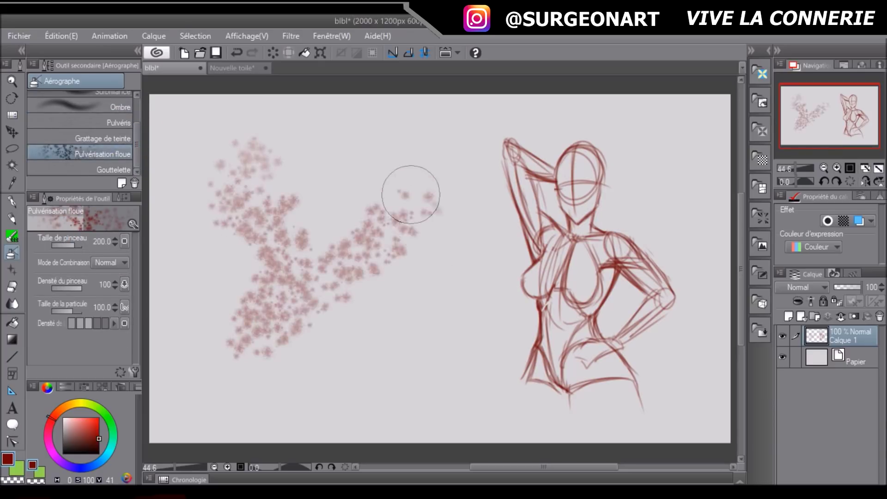
key(ctrl+z)
drag(346, 169, 238, 338)
key(ctrl+z)
key(ctrl+z)
Try the Grattage de teinte airbrush at size 370.6 and undo the stroke
click(95, 139)
key(ctrl+z)
drag(307, 221, 209, 204)
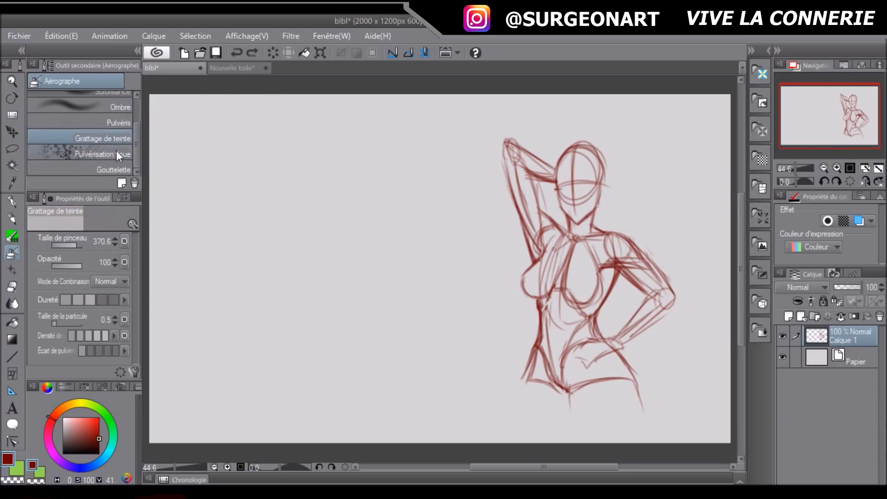
key(ctrl+z)
Test the Gouttelette airbrush with several strokes, undoing each one
click(115, 152)
click(111, 169)
drag(248, 157, 294, 297)
key(ctrl+z)
click(339, 228)
drag(340, 227, 345, 304)
key(ctrl+z)
key(ctrl+z)
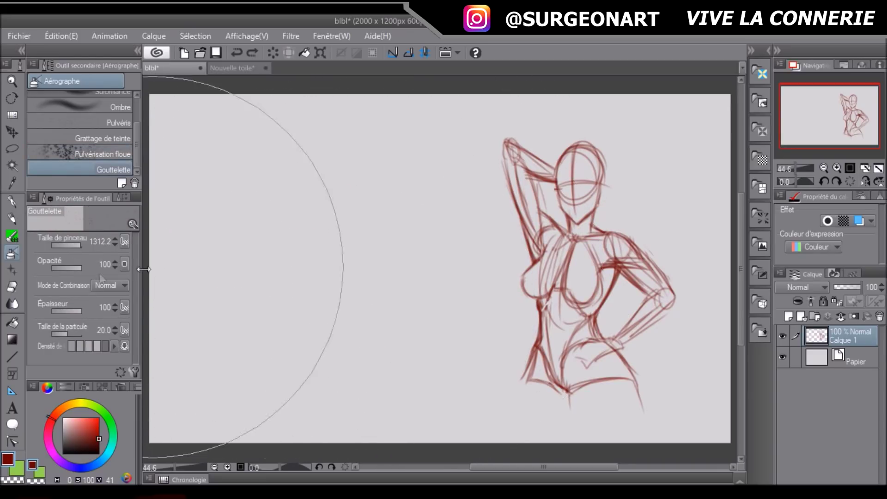
Switch to the decoration tool, test the Étoile A effect brush and undo the stroke
click(12, 270)
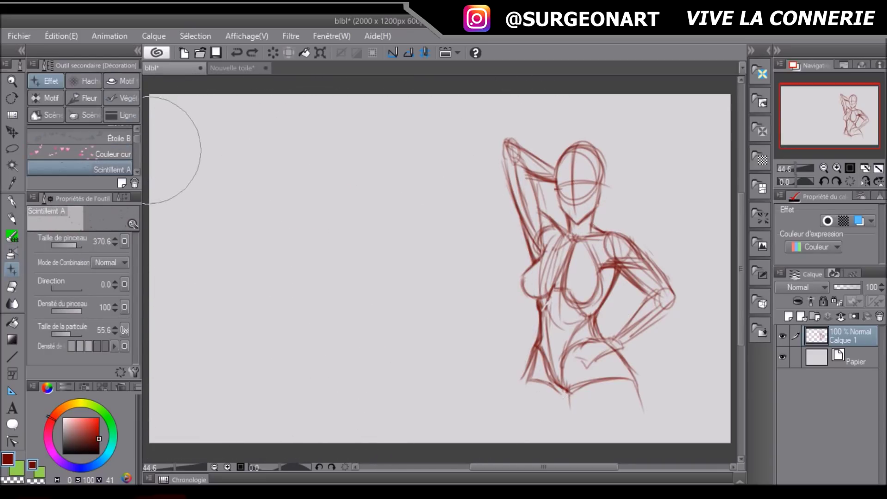
click(132, 142)
scroll(132, 142, down, 2)
click(123, 146)
scroll(134, 135, up, 2)
drag(134, 134, 134, 131)
click(102, 138)
mouse_move(257, 158)
mouse_down()
mouse_move(428, 151)
mouse_move(409, 191)
mouse_up()
key(ctrl+z)
Test the Étoile B brush and the pink brush listed below it, undoing each stroke
click(95, 150)
drag(284, 154, 334, 168)
key(ctrl+z)
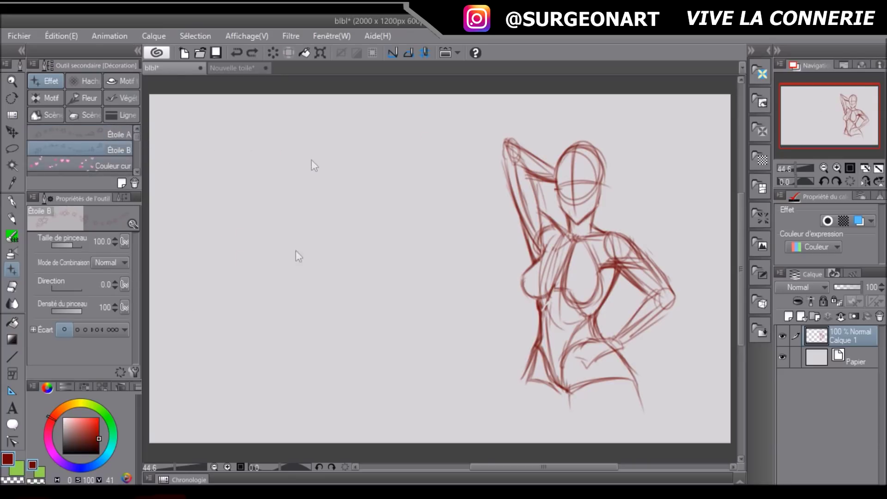
click(113, 165)
drag(282, 138, 263, 259)
key(ctrl+z)
Test the Scintillent sparkle brushes on the empty canvas area, undoing the strokes, and choose Scintillent C
scroll(132, 153, down, 1)
click(112, 166)
drag(291, 198, 188, 186)
key(ctrl+z)
scroll(83, 153, down, 1)
click(112, 165)
mouse_move(189, 153)
mouse_down()
mouse_move(268, 147)
mouse_move(259, 182)
mouse_move(271, 279)
mouse_up()
click(136, 172)
click(113, 165)
key(ctrl+z)
Test the Cont. progr effect brush and undo the stroke
mouse_move(138, 145)
mouse_down()
mouse_move(138, 167)
mouse_move(131, 161)
mouse_up()
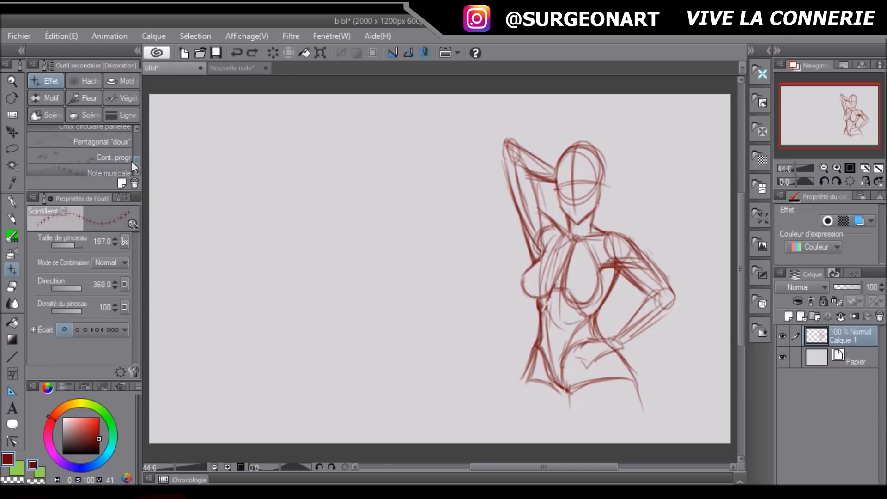
click(122, 158)
drag(252, 178, 269, 237)
key(ctrl+z)
Open the hatching group of decoration brushes and test two of its brushes, undoing each stroke
drag(138, 158, 138, 133)
click(95, 83)
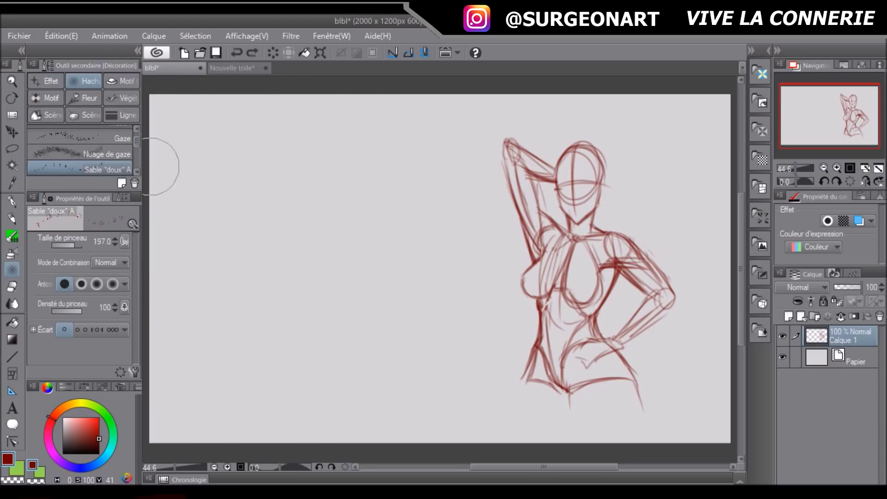
drag(137, 144, 136, 134)
click(112, 148)
mouse_move(259, 163)
mouse_down()
mouse_move(259, 200)
mouse_move(286, 131)
mouse_move(251, 263)
mouse_up()
key(ctrl+z)
click(116, 135)
click(95, 155)
mouse_move(237, 142)
mouse_down()
mouse_move(240, 262)
mouse_move(186, 180)
mouse_move(290, 232)
mouse_up()
key(ctrl+z)
Open the Motif decoration brushes and test the Perle brush at size 50 with several strokes, undoing each
click(122, 83)
key(ctrl+z)
click(123, 154)
drag(210, 203, 289, 121)
key(ctrl+z)
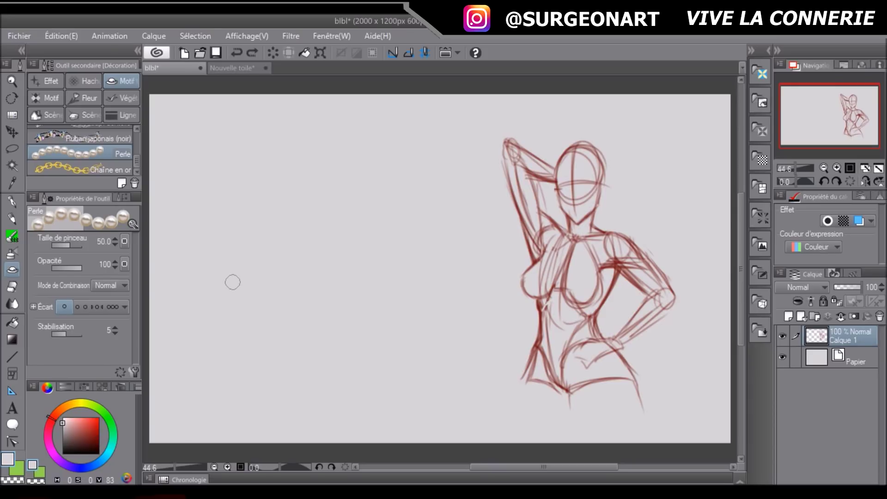
drag(321, 113, 314, 286)
key(ctrl+z)
drag(342, 194, 311, 287)
key(ctrl+z)
Draw two test strokes with the Chaîne en or gold chain brush at size 30 and undo them
click(123, 169)
mouse_move(264, 159)
mouse_down()
mouse_move(366, 192)
mouse_move(370, 249)
mouse_up()
drag(326, 260, 264, 332)
key(ctrl+z)
key(ctrl+z)
Test the Ganse braid brush at size 100 with several strokes, undoing each one
click(136, 130)
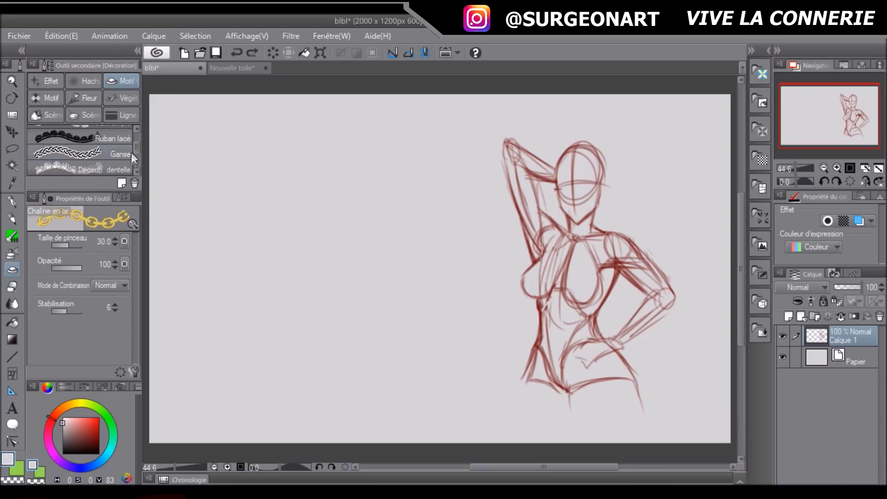
click(130, 154)
drag(331, 138, 261, 198)
key(ctrl+z)
mouse_move(221, 115)
mouse_down()
mouse_move(248, 218)
mouse_move(347, 287)
mouse_up()
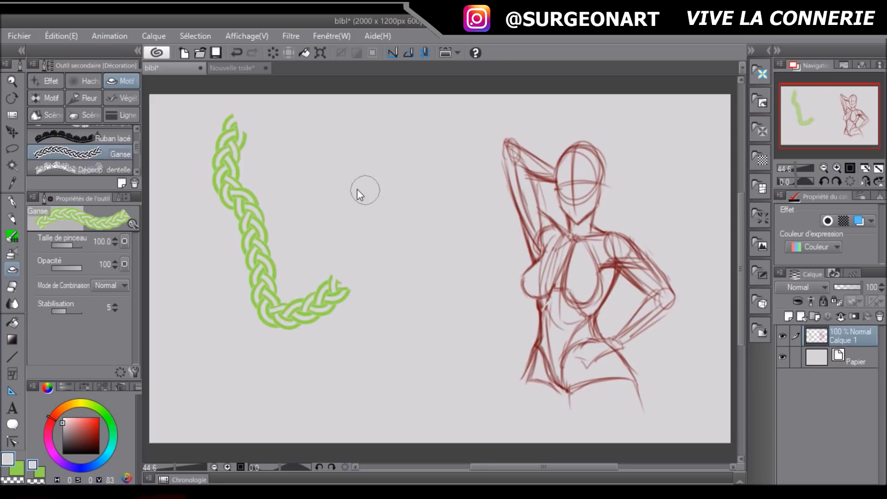
key(ctrl+z)
mouse_move(223, 182)
mouse_down()
mouse_move(331, 175)
mouse_move(247, 236)
mouse_move(386, 198)
mouse_up()
key(ctrl+z)
key(ctrl+z)
Test three more Motif brushes listed above Ganse, undoing each stroke
scroll(106, 148, up, 1)
click(73, 154)
drag(215, 171, 416, 159)
key(ctrl+z)
click(111, 139)
mouse_move(251, 140)
mouse_down()
mouse_move(351, 296)
mouse_move(531, 319)
mouse_up()
key(ctrl+z)
scroll(136, 140, up, 1)
click(105, 135)
mouse_move(266, 167)
mouse_down()
mouse_move(307, 252)
mouse_move(228, 179)
mouse_up()
key(ctrl+z)
Test the Feuillage brush from the vegetation decoration brushes with one stroke and undo it
drag(136, 139, 136, 167)
click(119, 96)
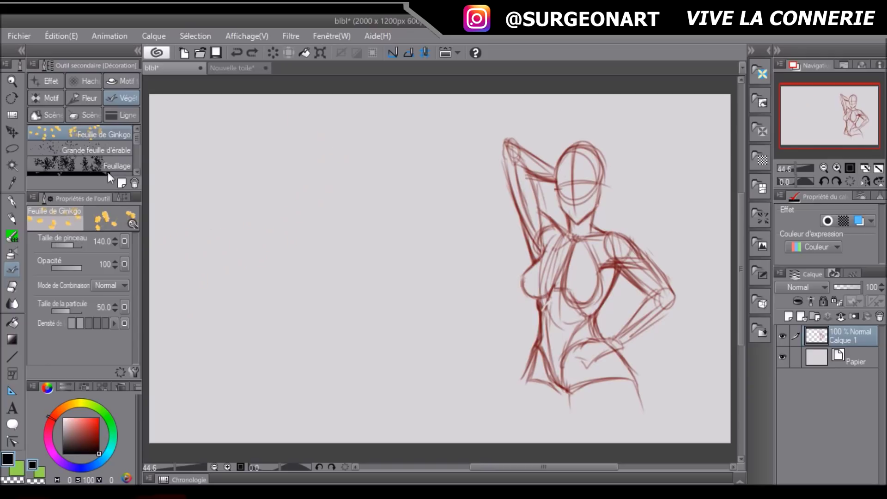
click(119, 166)
mouse_move(249, 169)
mouse_down()
mouse_move(291, 234)
mouse_move(212, 305)
mouse_up()
key(ctrl+z)
scroll(137, 157, down, 2)
Test the Décombres and Fil barbelé brushes from the scene decorations with a stroke each, undoing both
click(52, 115)
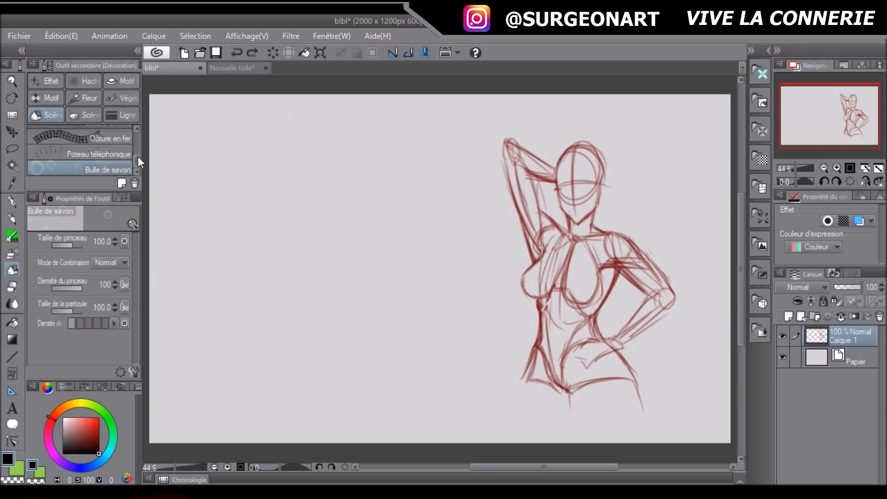
scroll(138, 156, down, 2)
click(98, 147)
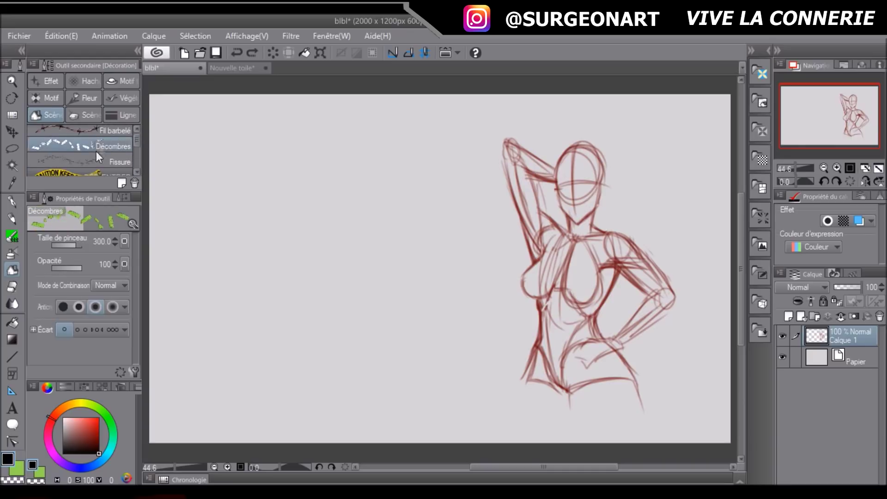
mouse_move(195, 147)
mouse_down()
mouse_move(194, 182)
mouse_move(275, 130)
mouse_up()
key(ctrl+z)
click(101, 132)
key(ctrl+z)
Test the Fissure brush and the CAUTION KEEP OUT tape brush with a stroke each, undoing both
click(104, 166)
mouse_move(199, 203)
mouse_down()
mouse_move(251, 311)
mouse_move(189, 406)
mouse_up()
key(ctrl+z)
scroll(118, 168, down, 1)
click(119, 167)
drag(157, 251, 434, 252)
key(ctrl+z)
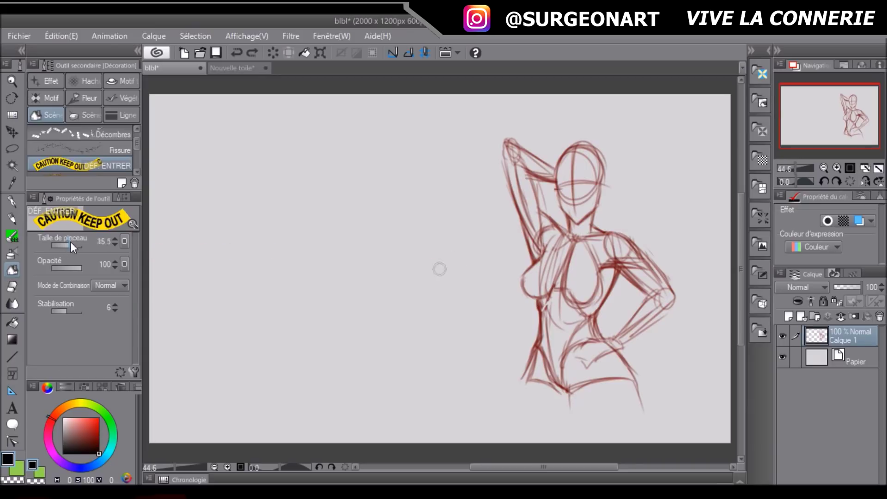
Add a new layer above the sketch and draw a caution tape diagonally across the figure at brush size 36.5
click(789, 316)
mouse_move(507, 148)
mouse_down()
mouse_move(625, 246)
mouse_move(629, 240)
mouse_move(604, 244)
mouse_move(645, 273)
mouse_up()
key(ctrl+z)
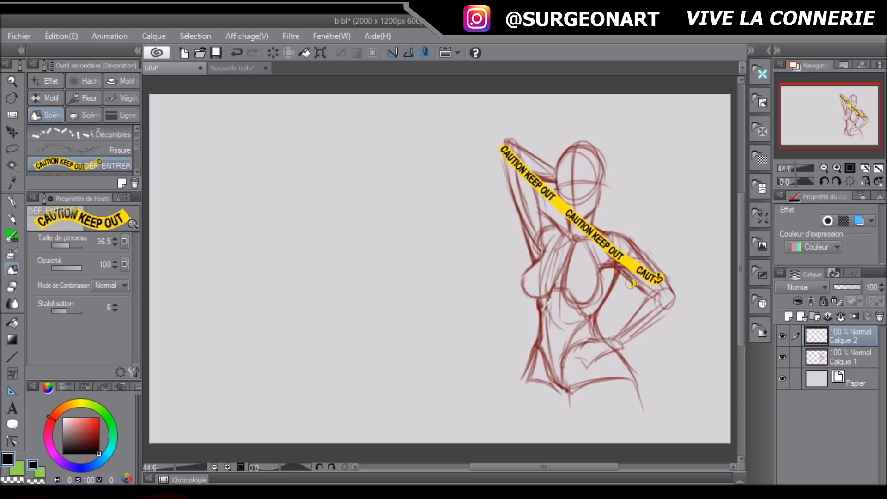
Draw curved caution-tape strips across the figure's chest, waist and hips, undoing the misplaced strokes
mouse_move(528, 277)
mouse_down()
mouse_move(615, 309)
mouse_move(545, 288)
mouse_move(618, 305)
mouse_up()
key(ctrl+z)
key(ctrl+z)
drag(560, 344, 642, 381)
key(ctrl+z)
drag(536, 306, 620, 350)
drag(539, 342, 636, 398)
drag(540, 370, 622, 418)
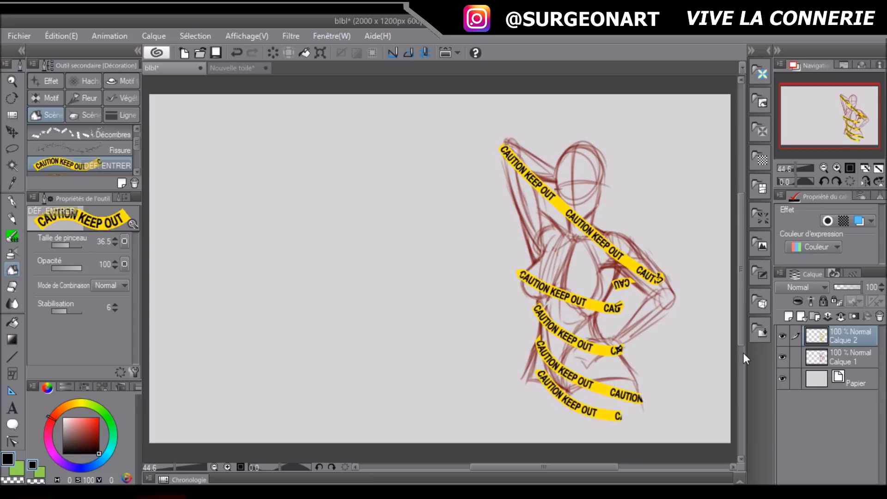
Test the Bulle de savon brush on the empty canvas area and make the sketch layer Calque 1 active
scroll(111, 167, down, 3)
click(133, 170)
drag(277, 158, 284, 214)
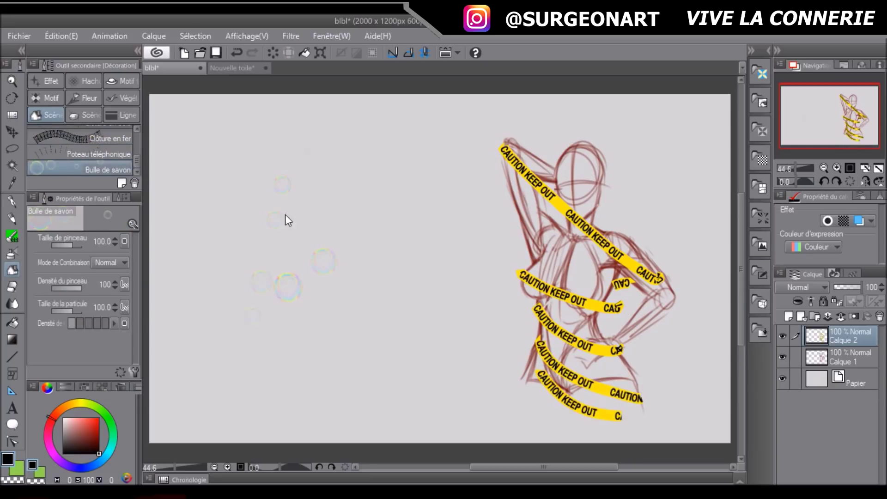
click(855, 379)
click(791, 352)
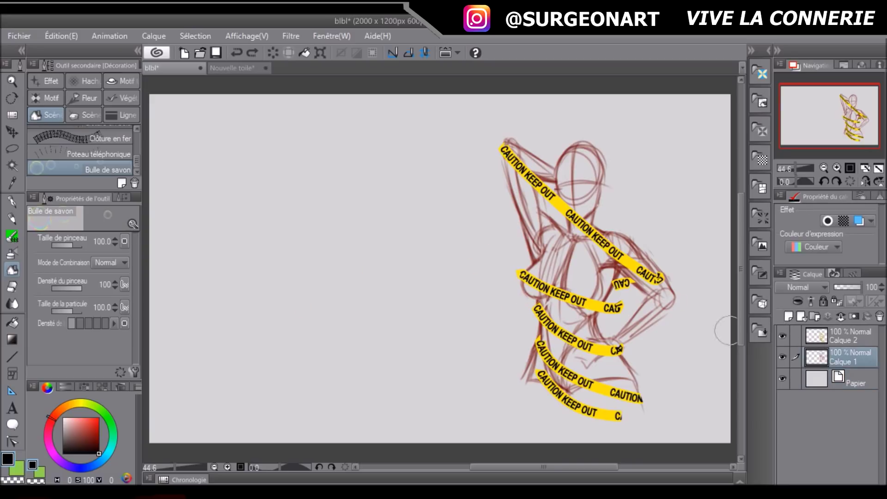
drag(273, 190, 263, 393)
Test the Poteau téléphonique brush with one horizontal stroke across the canvas and undo it
click(122, 156)
click(71, 246)
drag(198, 269, 485, 278)
key(ctrl+z)
Set the Poteau téléphonique brush size to about 300 and draw several test strokes, undoing each
drag(81, 245, 77, 246)
drag(156, 340, 428, 121)
key(ctrl+z)
drag(457, 235, 187, 255)
key(ctrl+z)
mouse_move(214, 367)
mouse_down()
mouse_move(266, 338)
mouse_move(388, 178)
mouse_move(143, 296)
mouse_up()
key(ctrl+z)
key(ctrl+z)
mouse_move(333, 242)
mouse_down()
mouse_move(596, 337)
mouse_move(150, 352)
mouse_move(324, 233)
mouse_up()
key(ctrl+z)
key(ctrl+z)
key(ctrl+z)
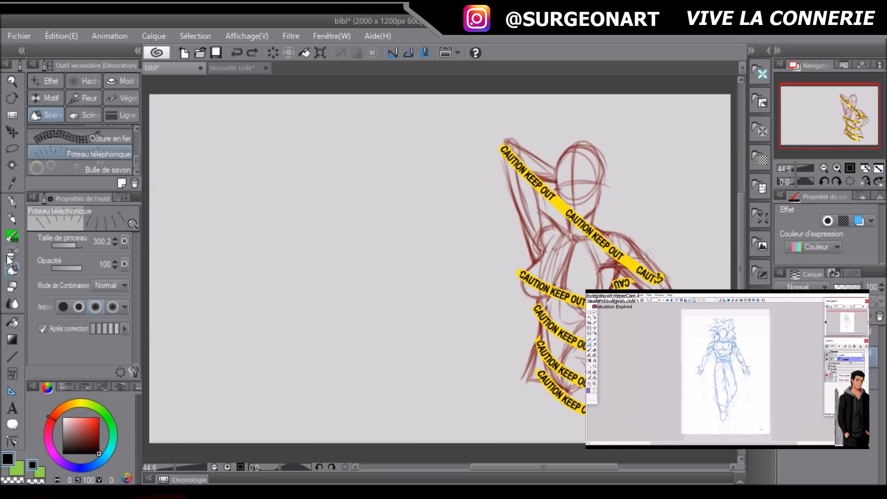
Look through the brush lists of the eraser, airbrush and pencil tools
click(13, 287)
mouse_move(138, 115)
mouse_down()
mouse_move(140, 164)
mouse_move(137, 98)
mouse_up()
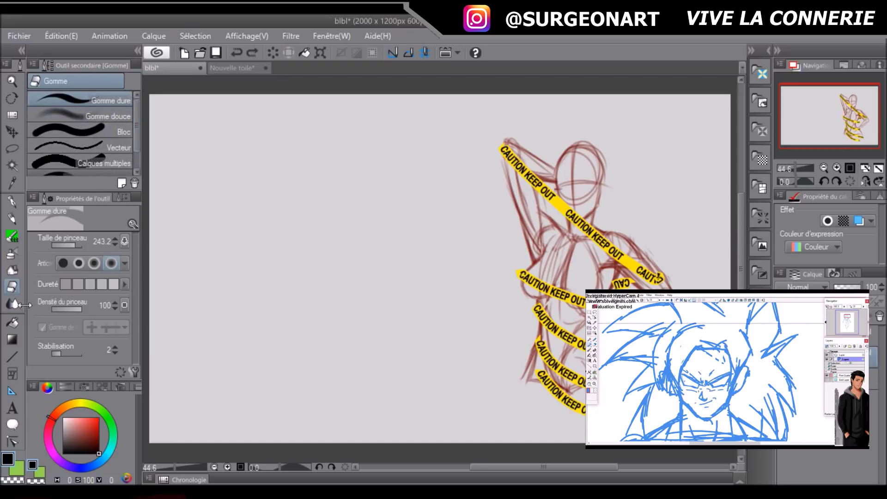
click(12, 254)
click(12, 219)
Paint a thick black oval with a brush and an overlapping bright red oval beside it
click(13, 237)
drag(136, 151, 137, 101)
click(99, 134)
drag(259, 195, 268, 277)
key(ctrl+z)
drag(252, 177, 241, 224)
click(99, 418)
mouse_move(268, 194)
mouse_down()
mouse_move(274, 222)
mouse_move(270, 192)
mouse_up()
Test the Dégradé formes blending tool across the black and red ovals and undo the strokes
click(12, 304)
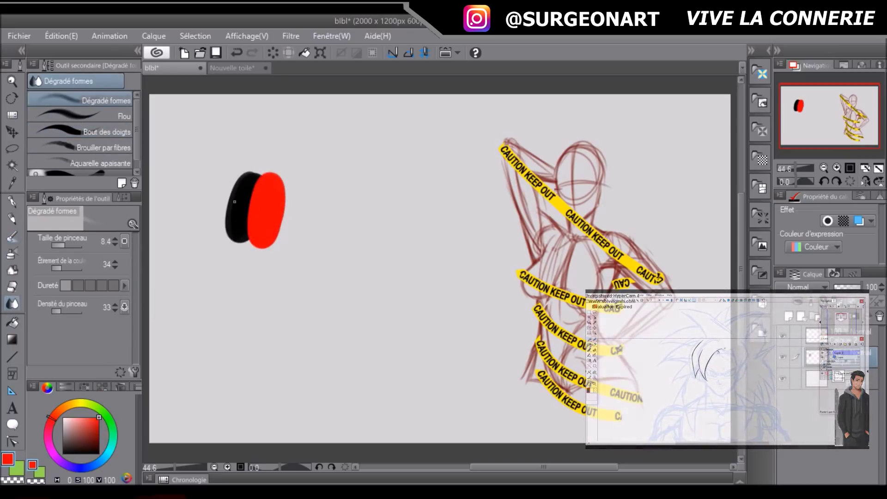
drag(69, 248, 73, 245)
mouse_move(234, 198)
mouse_down()
mouse_move(269, 189)
mouse_move(253, 187)
mouse_move(247, 238)
mouse_move(234, 228)
mouse_move(242, 234)
mouse_move(255, 207)
mouse_move(249, 256)
mouse_up()
mouse_move(251, 184)
mouse_down()
mouse_move(277, 206)
mouse_move(236, 219)
mouse_up()
key(ctrl+z)
key(ctrl+z)
key(ctrl+z)
Test the Flou and Bout des doigts blending tools on the two ovals, undoing each result
click(104, 115)
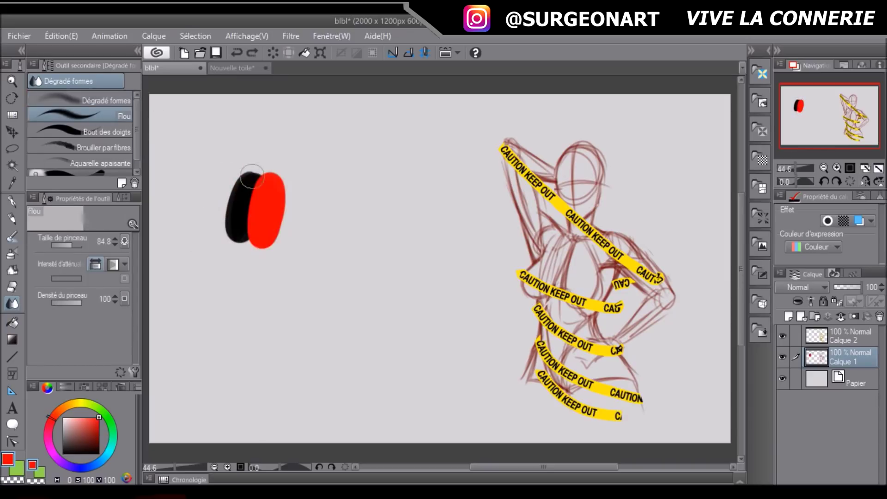
key(ctrl+z)
click(90, 129)
mouse_move(264, 171)
mouse_down()
mouse_move(305, 233)
mouse_move(227, 190)
mouse_move(200, 236)
mouse_move(212, 170)
mouse_move(307, 204)
mouse_move(303, 235)
mouse_move(199, 236)
mouse_up()
key(ctrl+z)
Smear the two ovals with the Brouiller par fibres blending tool and undo the strokes
click(101, 147)
drag(231, 200, 260, 229)
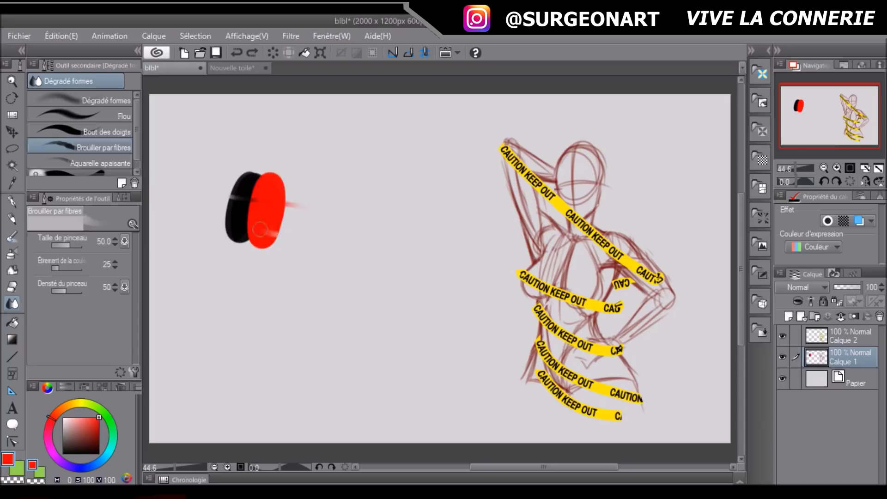
key(ctrl+z)
key(XF86MonBrightnessDown)
Try the Aquarelle apaisante blending tool and the tool listed below it on the canvas
click(102, 164)
drag(138, 138, 140, 169)
click(103, 171)
click(242, 194)
click(575, 200)
Test the Fill tool on the empty canvas area with red and undo it
click(15, 323)
click(404, 124)
key(ctrl+z)
Test the Premier plan au transparent gradient with two applications in different places, undoing each
click(12, 340)
drag(350, 302, 371, 301)
key(ctrl+z)
drag(300, 89, 367, 320)
key(ctrl+z)
Test the Premier plan à fond and Rayure gradients horizontally across the canvas, undoing each
click(84, 117)
drag(186, 182, 370, 175)
key(ctrl+z)
click(109, 133)
drag(213, 175, 396, 191)
key(ctrl+z)
Apply the Photosphère gradient twice in different directions, undoing each
click(112, 163)
mouse_move(187, 216)
mouse_down()
mouse_move(308, 210)
mouse_move(439, 336)
mouse_up()
key(ctrl+z)
drag(281, 339, 496, 224)
key(ctrl+z)
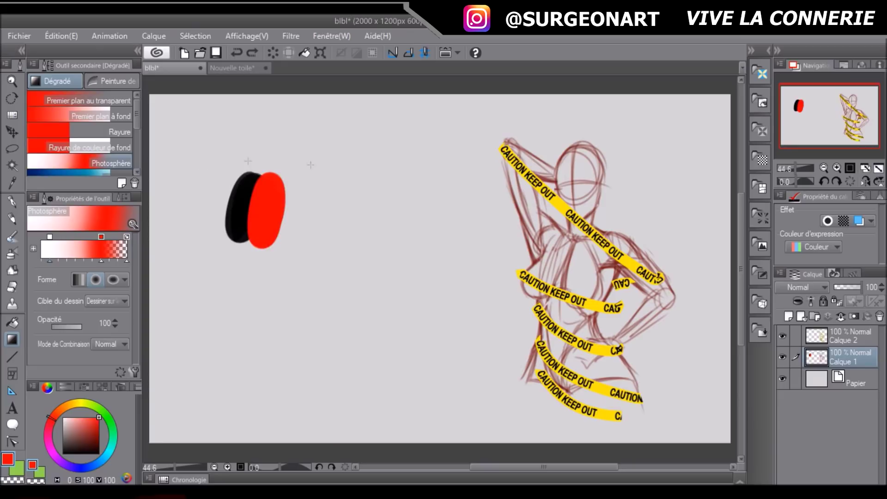
Apply the Ciel bleu gradient diagonally on the sketch layer and undo it
scroll(83, 134, down, 2)
click(104, 144)
drag(291, 152, 407, 254)
key(ctrl+z)
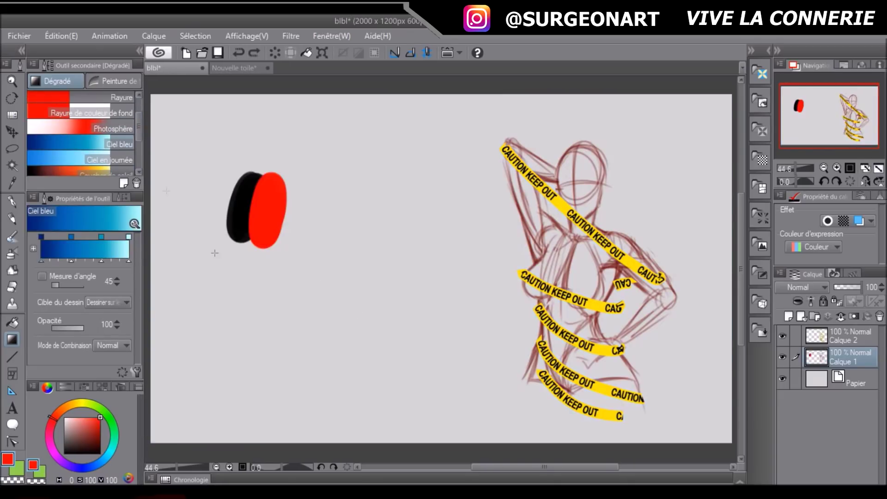
Apply the Ciel en journée and Coucher de soleil gradients from top to bottom of the canvas, undoing each
scroll(92, 127, down, 2)
click(89, 123)
drag(394, 84, 393, 344)
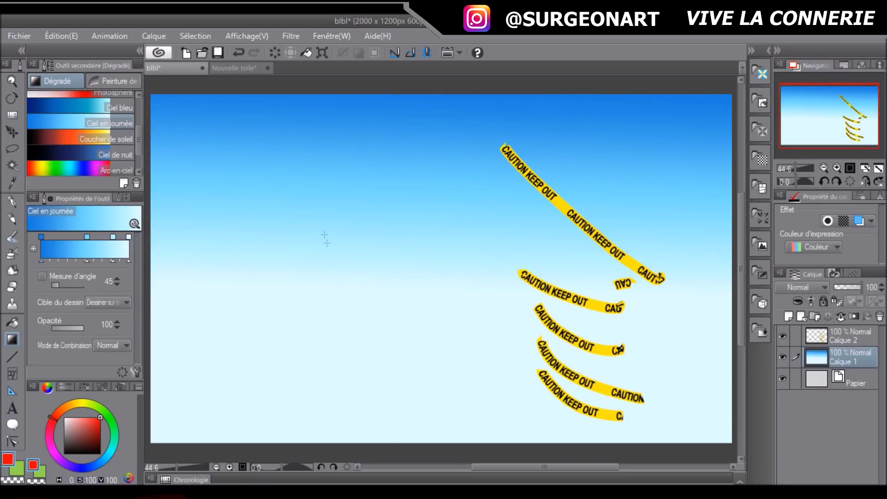
click(87, 138)
key(ctrl+z)
mouse_move(383, 85)
mouse_down()
mouse_move(406, 319)
mouse_move(401, 355)
mouse_up()
key(ctrl+z)
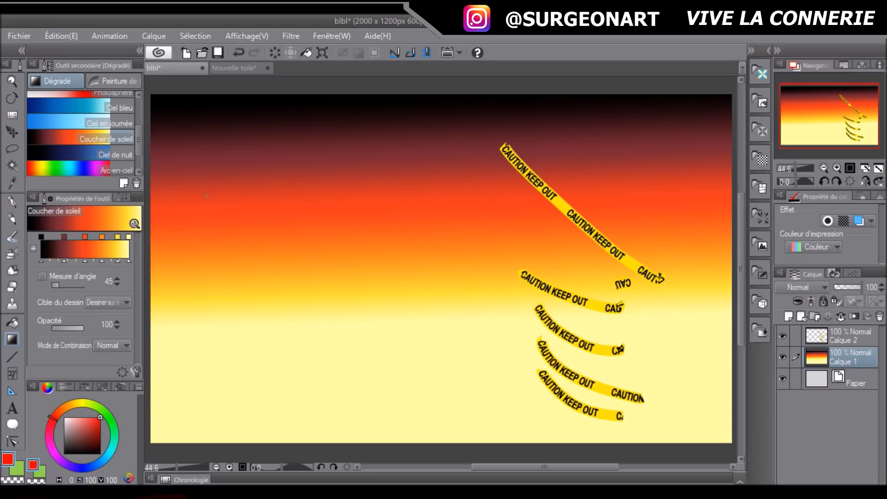
Test one more sky gradient listed below Coucher de soleil down the canvas and undo it
scroll(83, 138, down, 2)
click(92, 138)
key(ctrl+z)
drag(311, 89, 353, 258)
key(ctrl+z)
Draw a long horizontal and a shorter vertical test line with the Ligne droite figure tool at size 3
key(u)
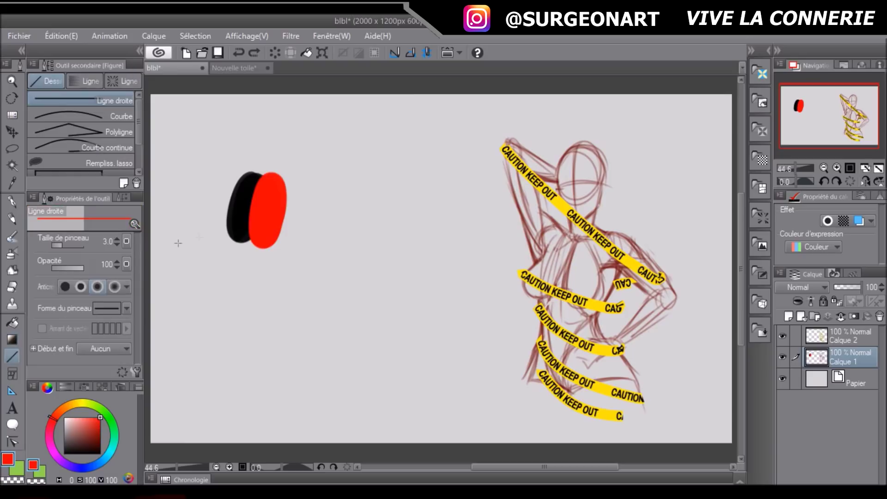
drag(432, 119, 426, 138)
drag(425, 138, 426, 219)
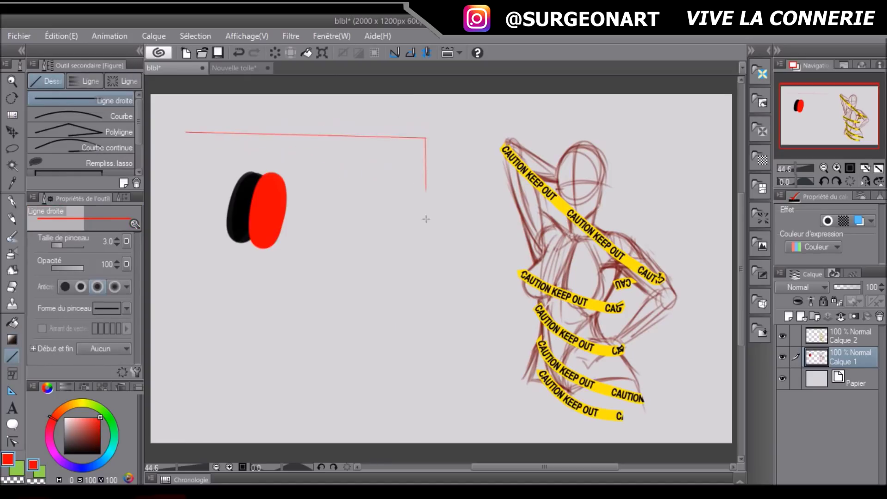
Draw test lines with the Courbe figure tool, bending one into a U-shaped curve
click(88, 115)
drag(216, 143, 375, 126)
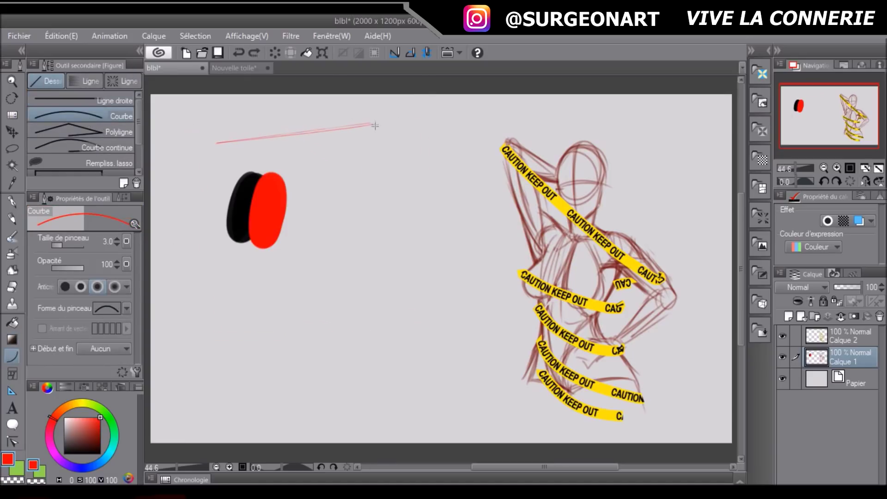
drag(312, 112, 415, 221)
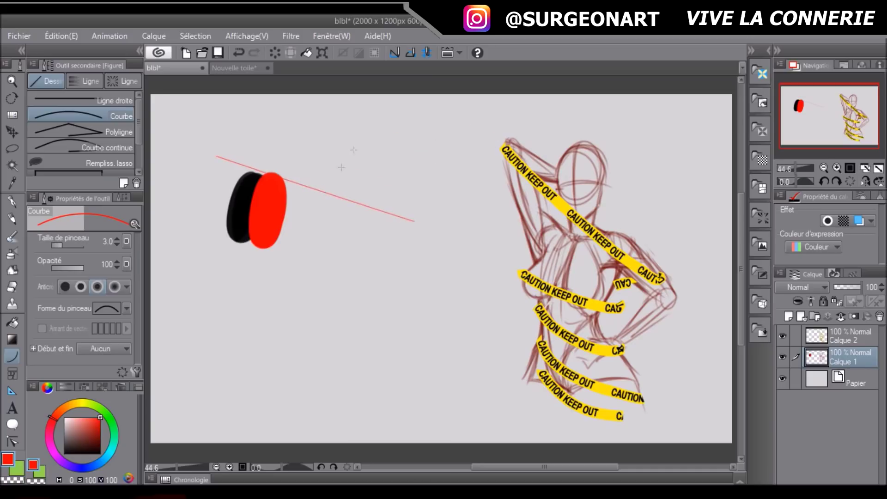
drag(481, 172, 500, 182)
click(398, 264)
Place several test corners with the Polyligne figure tool below the ovals
click(110, 132)
click(246, 322)
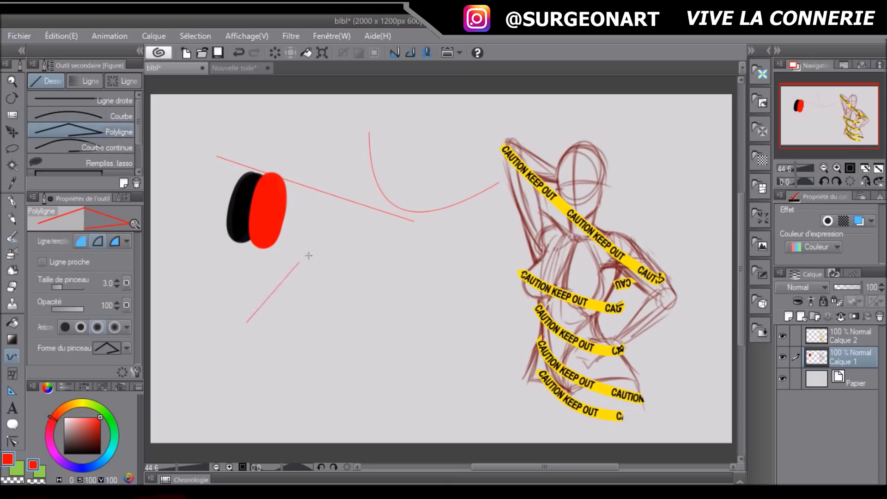
click(249, 390)
click(201, 318)
drag(268, 104, 373, 104)
drag(313, 192, 249, 200)
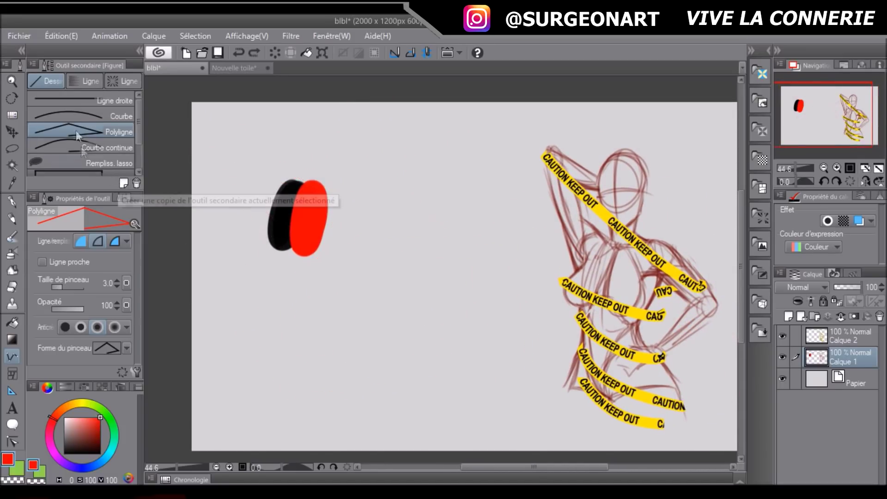
Draw a winding test line around the black and red ovals with the Courbe continue figure tool
click(77, 147)
click(215, 143)
click(390, 121)
click(311, 276)
click(218, 192)
click(488, 181)
click(344, 306)
click(348, 312)
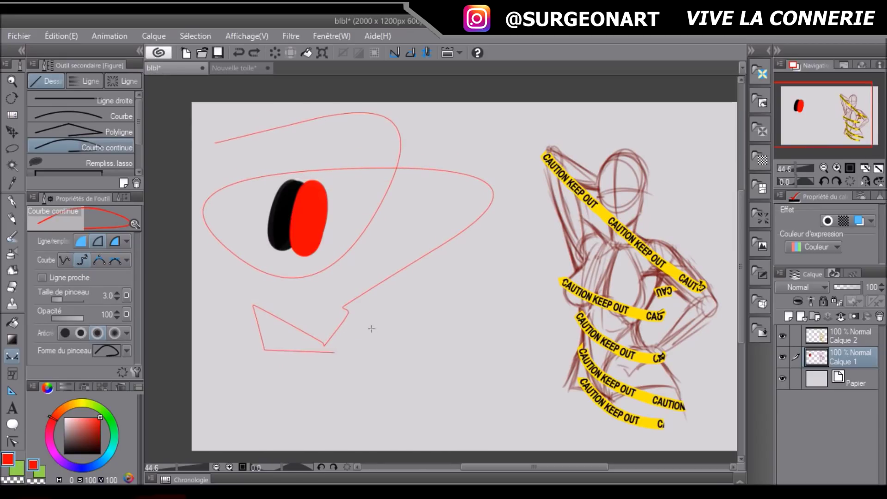
Undo the continuous curve, the polyline corners and the black and red ovals
key(ctrl+z)
key(ctrl+z)
key(ctrl+z)
Test freehand filled shapes with the Rempliss. lasso figure tool on the empty canvas area and undo each one
click(110, 164)
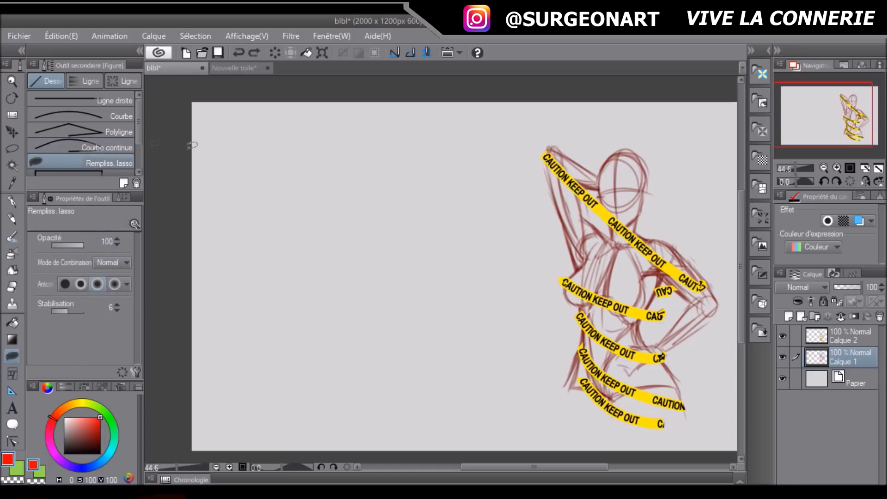
drag(263, 139, 299, 135)
key(ctrl+z)
drag(382, 207, 355, 178)
key(ctrl+z)
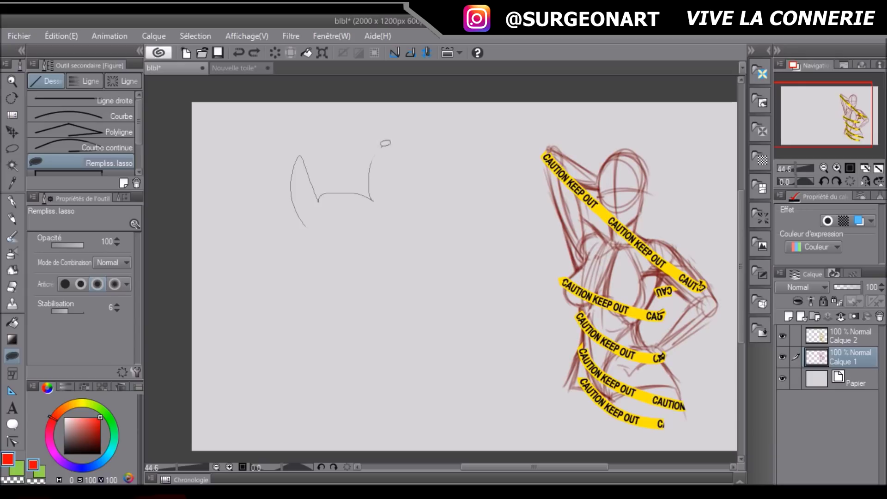
drag(306, 250, 306, 231)
key(ctrl+z)
Draw four test rectangles across the canvas with the Rectangle figure tool and undo them all
scroll(116, 151, down, 2)
click(115, 147)
mouse_move(237, 119)
mouse_down()
mouse_move(286, 177)
mouse_move(410, 227)
mouse_up()
drag(492, 205, 334, 338)
drag(198, 332, 419, 409)
drag(386, 122, 557, 259)
key(ctrl+z)
key(ctrl+z)
key(ctrl+z)
key(ctrl+z)
Draw several round and elongated test shapes with the Ellipse figure tool at size 6.8 and undo them
click(119, 160)
mouse_move(255, 147)
mouse_down()
mouse_move(281, 152)
mouse_move(401, 306)
mouse_up()
click(562, 319)
mouse_move(487, 206)
mouse_down()
mouse_move(641, 144)
mouse_move(666, 156)
mouse_up()
click(443, 243)
key(ctrl+z)
key(ctrl+z)
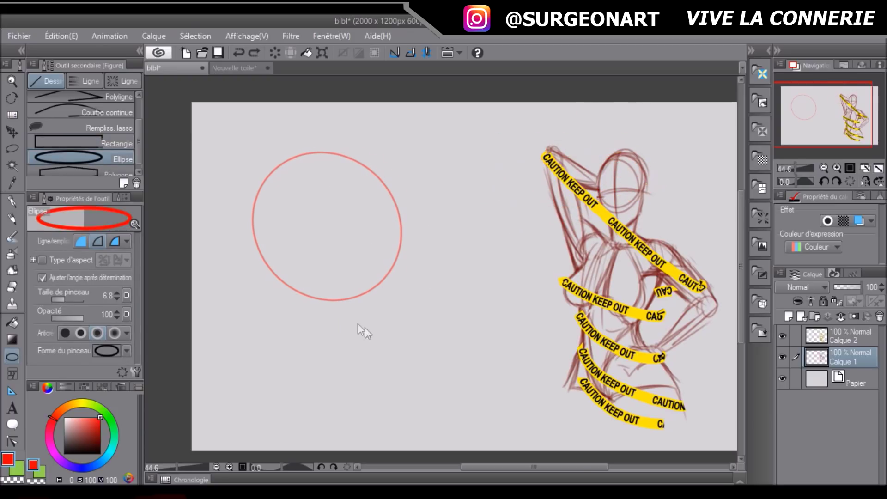
drag(280, 194, 350, 384)
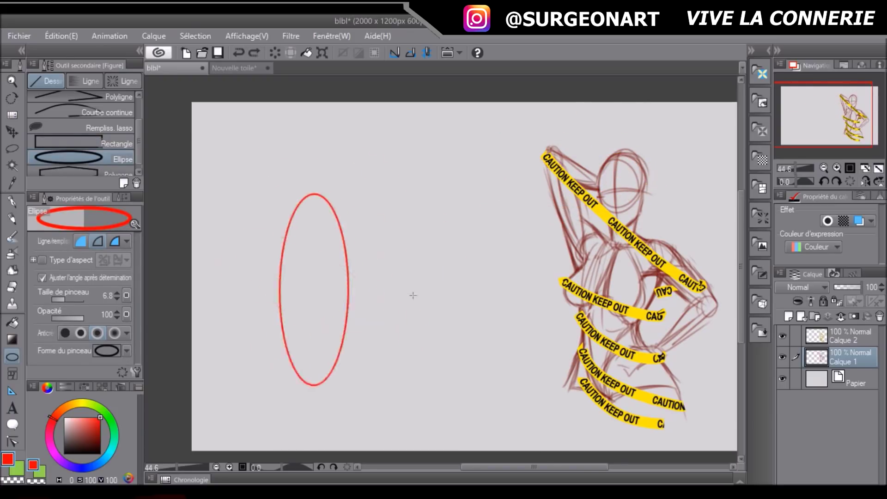
key(ctrl+z)
Draw two test hexagons with the Polygone figure tool at size 3 beside the figure sketch
click(116, 172)
drag(258, 129, 382, 292)
click(321, 187)
click(401, 273)
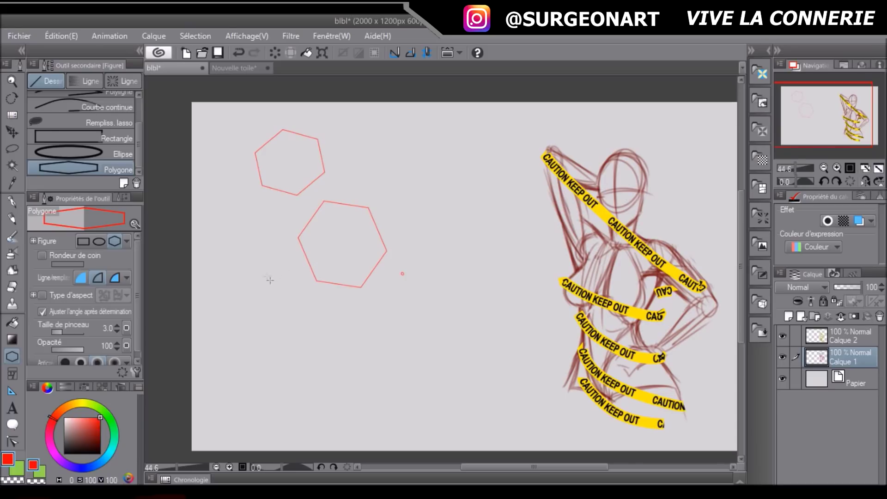
scroll(435, 248, left, 5)
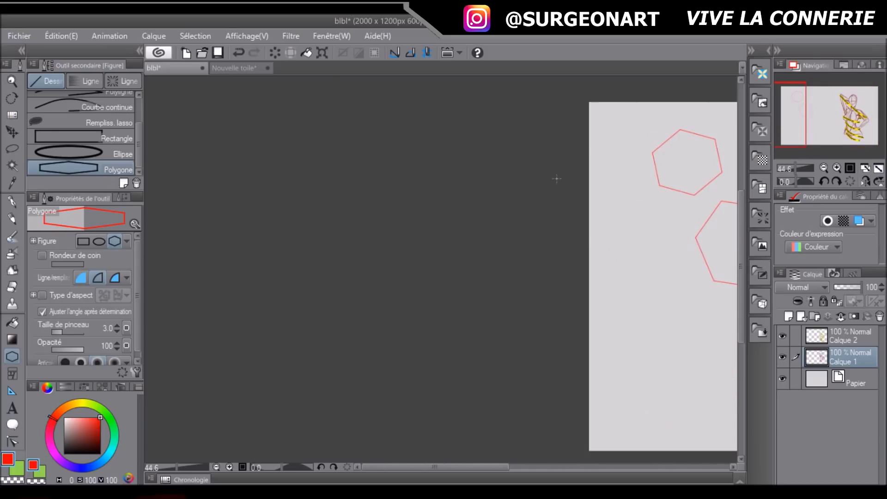
key(ctrl+0)
Test comic panels with the Cadre rectangle frame tool, including two overlapping ones, and undo them
click(12, 373)
drag(220, 132, 335, 271)
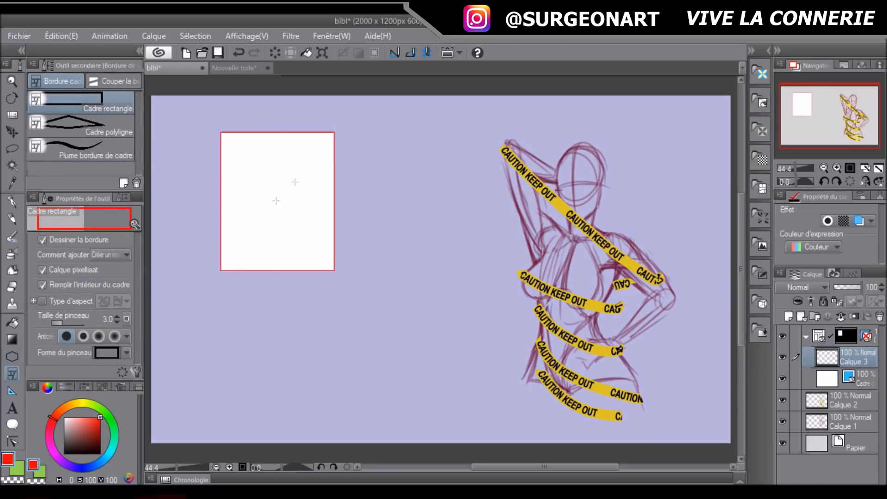
key(ctrl+z)
drag(189, 118, 376, 347)
drag(452, 258, 325, 376)
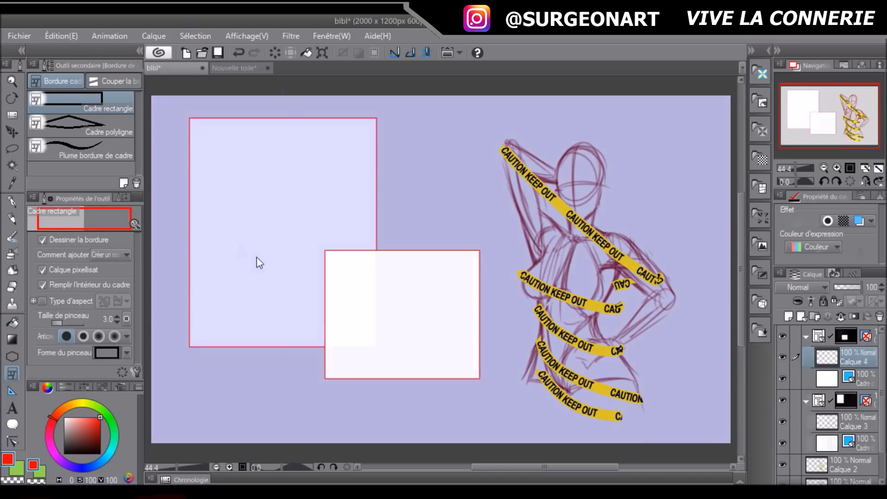
key(ctrl+z)
ctrl+click(241, 249)
key(ctrl+z)
Create a triangular test panel with the Cadre polyligne frame tool and undo it
click(81, 124)
click(213, 145)
click(296, 319)
double_click(441, 215)
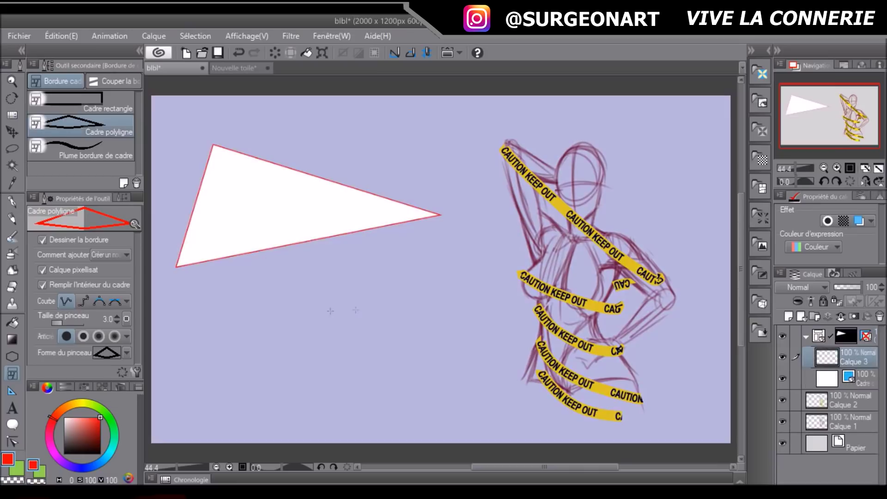
key(ctrl+z)
Draw a rounded freehand test panel with the Plume bordure de cadre tool and undo it
click(122, 155)
drag(259, 165, 388, 216)
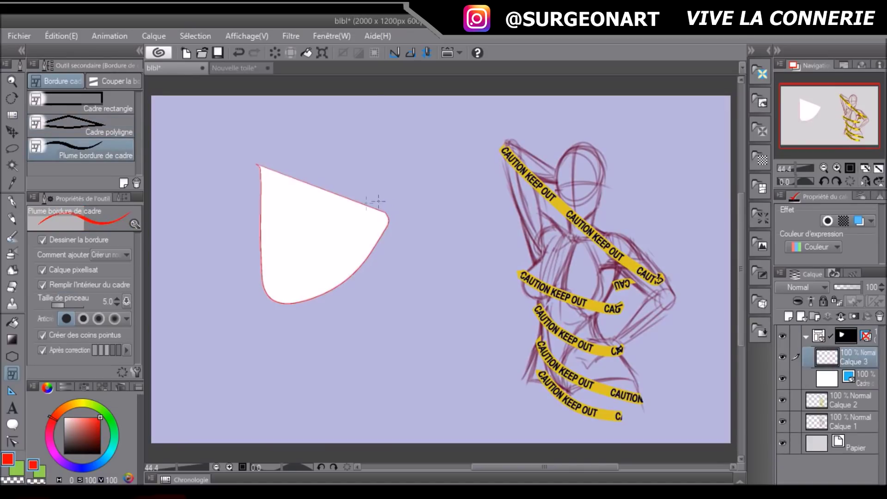
key(ctrl+z)
mouse_move(311, 154)
mouse_down()
mouse_move(333, 312)
mouse_move(313, 159)
mouse_up()
key(ctrl+z)
Test the Texte tool with the sentence "et avec ca, vous pouvez ecrire de la merde comme moi." at size 15.5
click(13, 391)
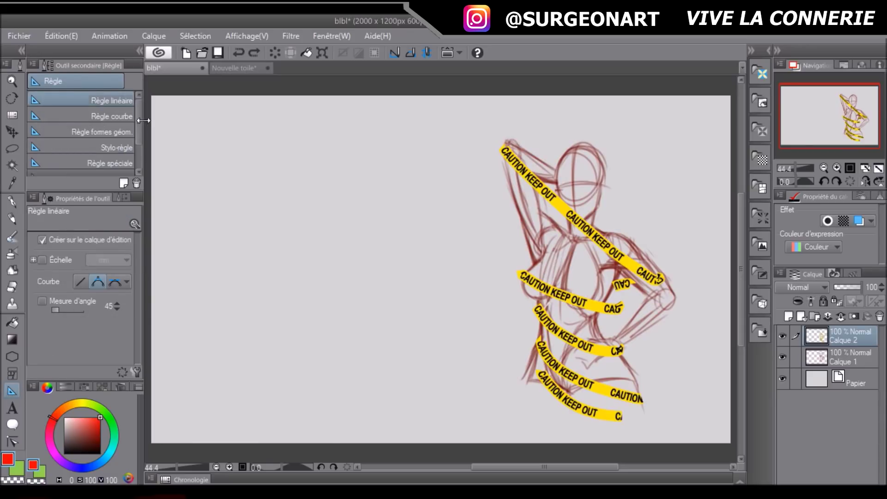
click(13, 408)
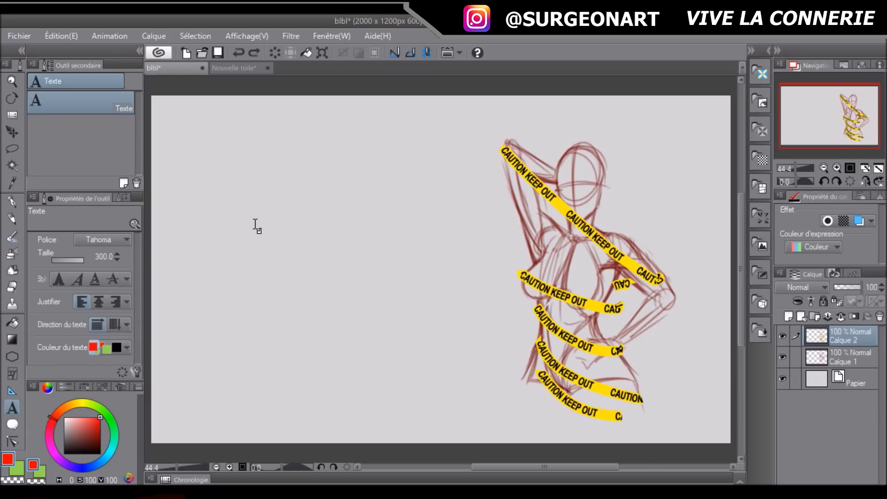
drag(298, 239, 298, 235)
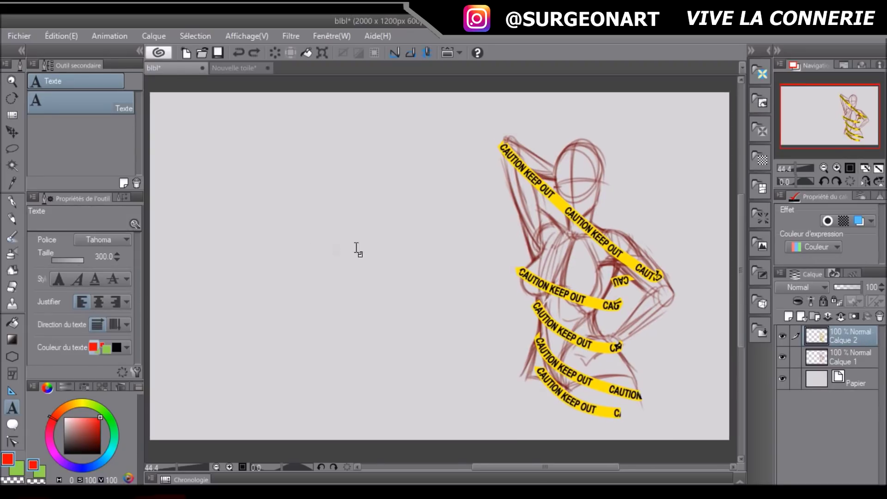
click(264, 162)
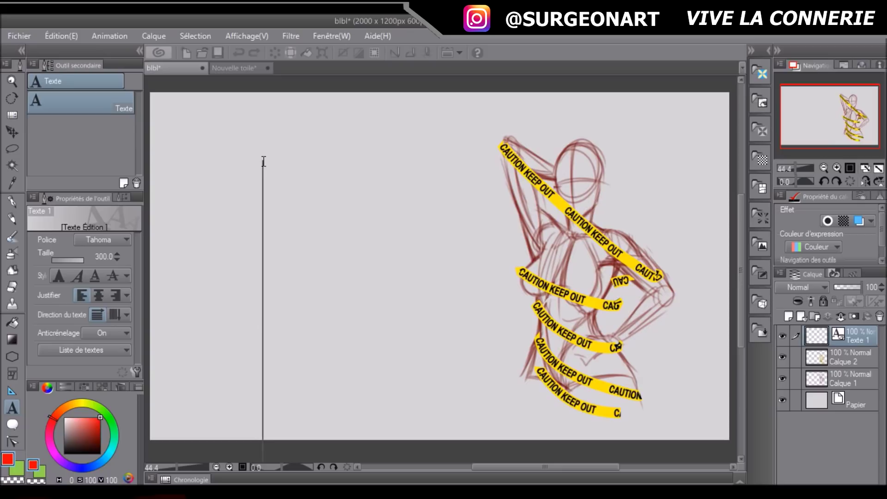
drag(73, 261, 66, 259)
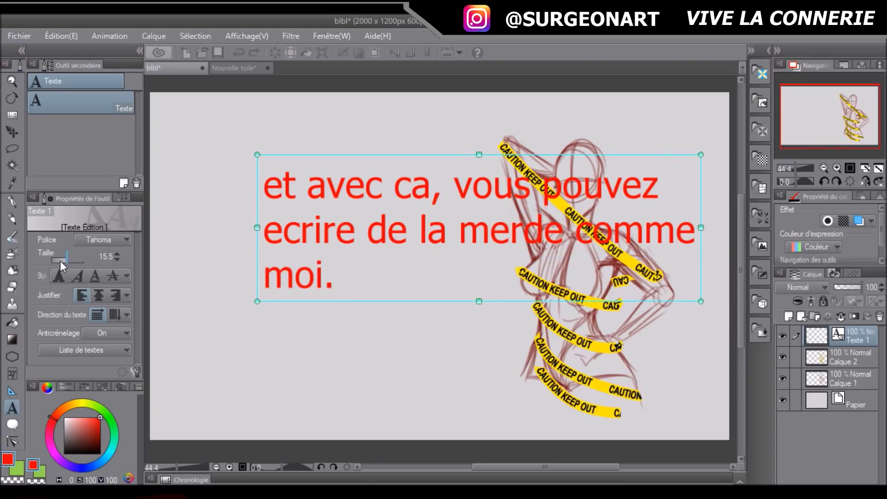
text(me les gens)
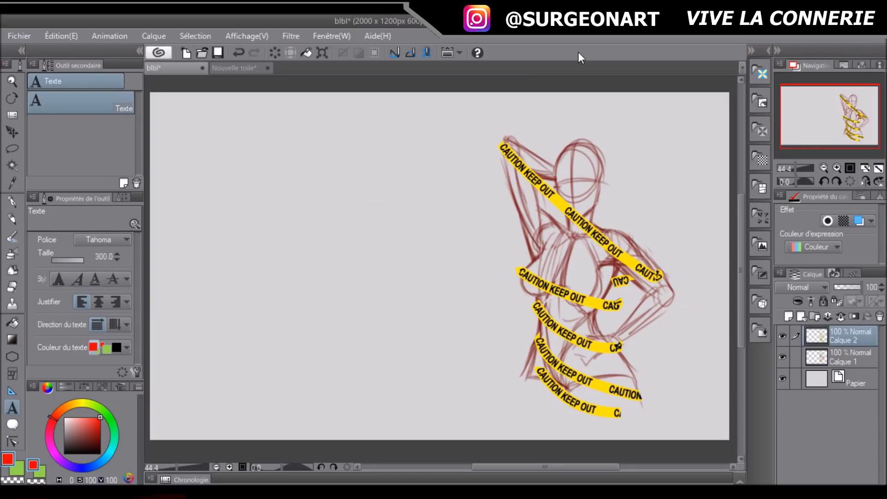
Place the 3D school building 簡単校舎 from the Download materials on the canvas
click(753, 50)
click(762, 55)
mouse_move(741, 112)
mouse_down()
mouse_move(740, 353)
mouse_move(727, 241)
mouse_move(700, 225)
mouse_move(748, 187)
mouse_move(748, 140)
mouse_move(745, 269)
mouse_up()
drag(594, 181, 343, 201)
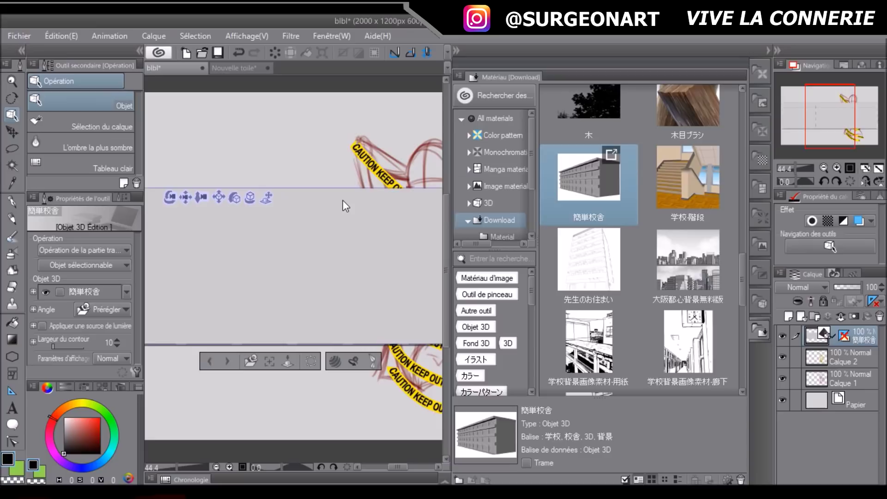
click(457, 50)
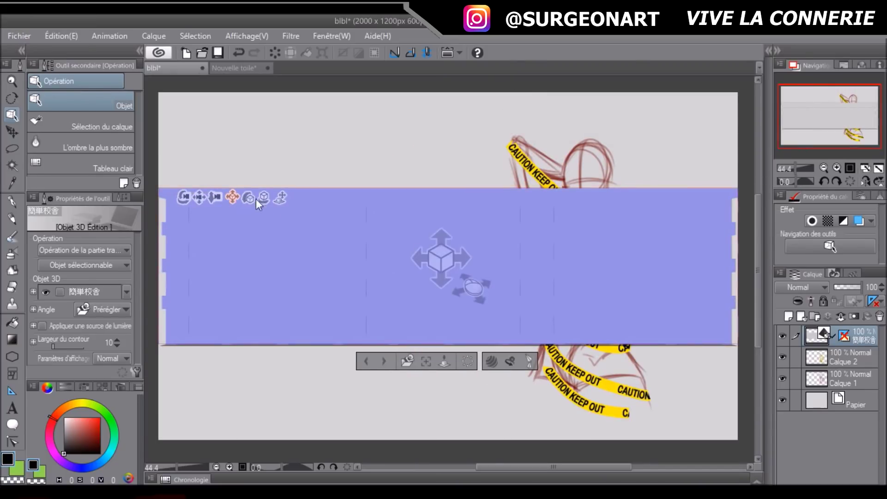
Move the 3D school building and rotate its camera to an angled view, and delete its layer
drag(438, 202, 465, 255)
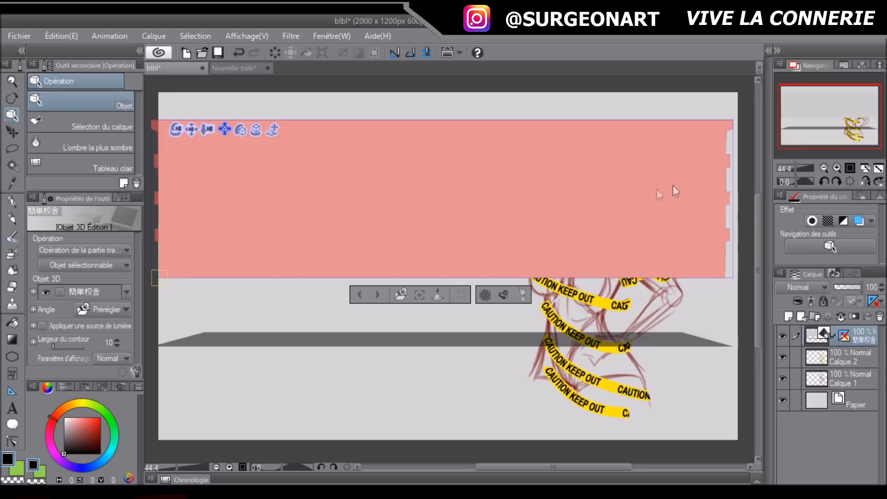
drag(242, 145, 232, 147)
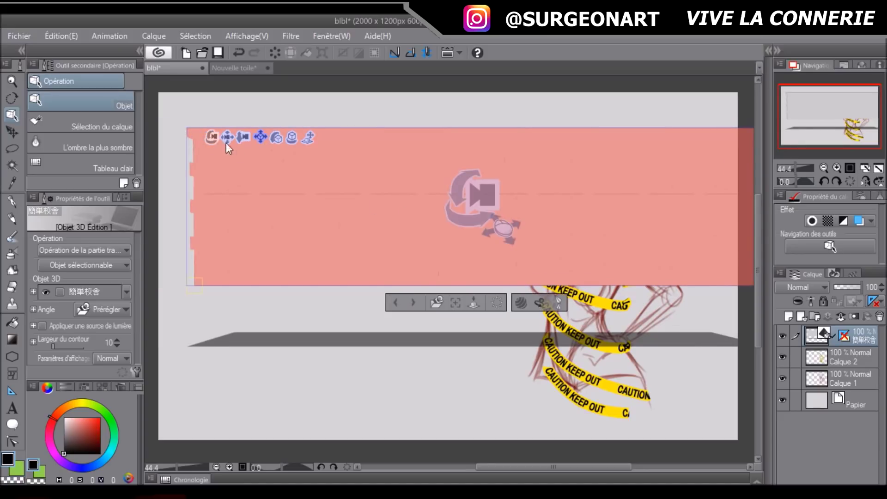
drag(480, 218, 392, 209)
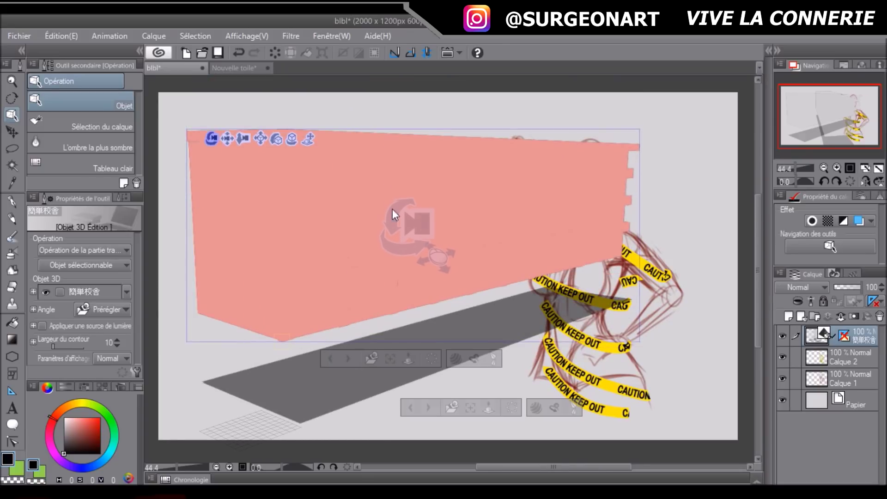
click(879, 316)
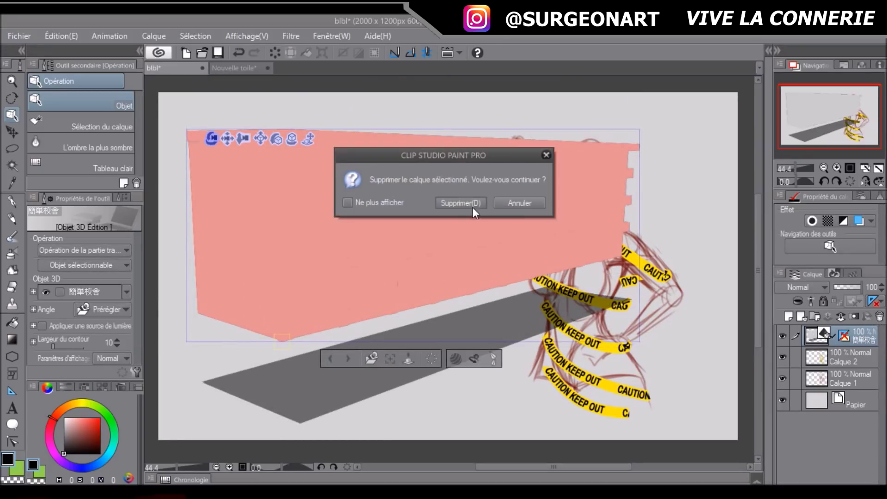
click(472, 207)
Switch to Clip Studio Assets through the supplementary materials search of the Download materials
click(758, 82)
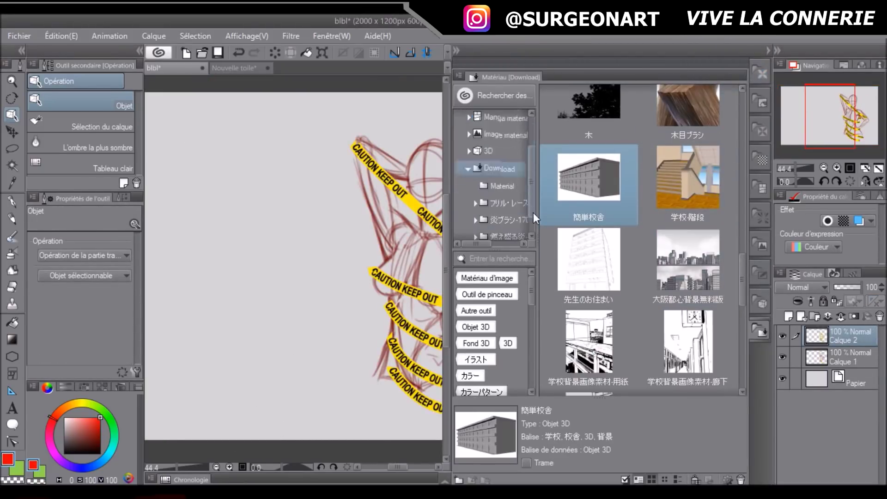
drag(742, 291, 737, 365)
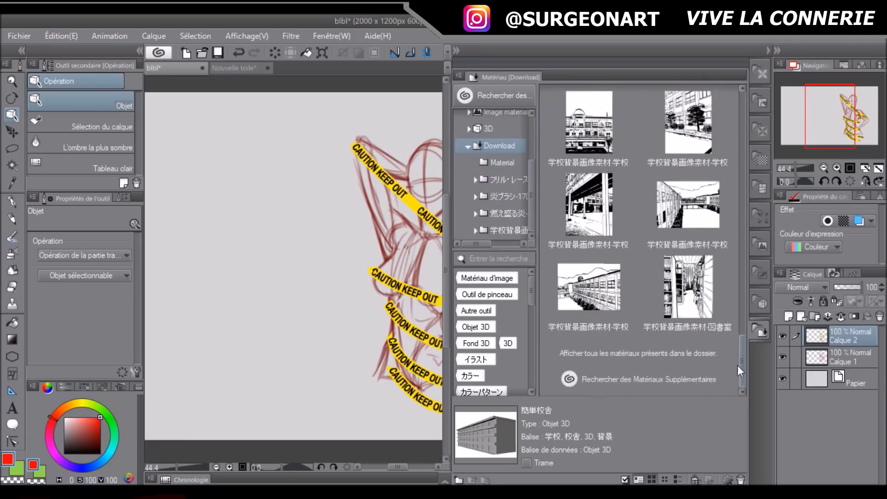
click(673, 379)
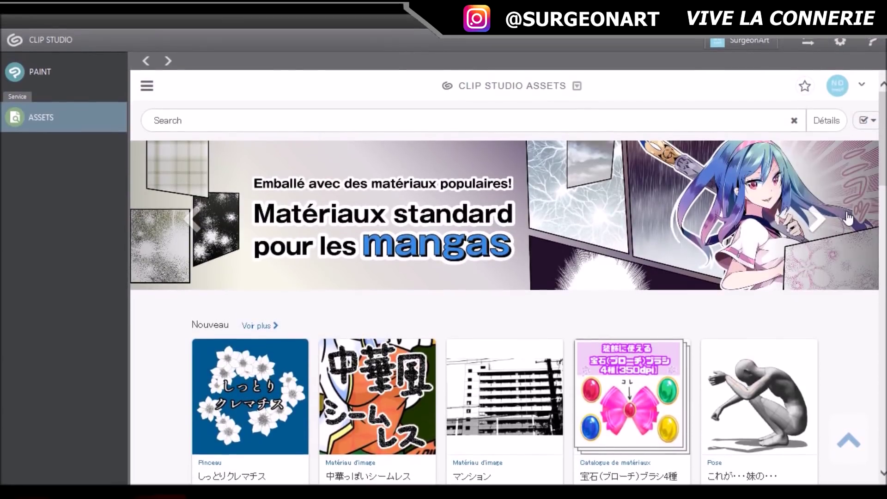
Browse the material categories on the Assets home page and search for "sword"
scroll(849, 217, down, 8)
scroll(838, 295, down, 5)
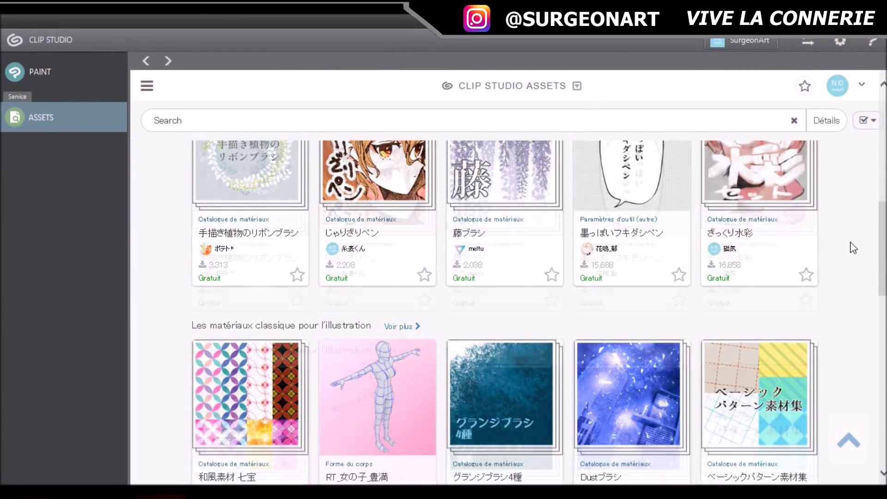
scroll(832, 314, down, 5)
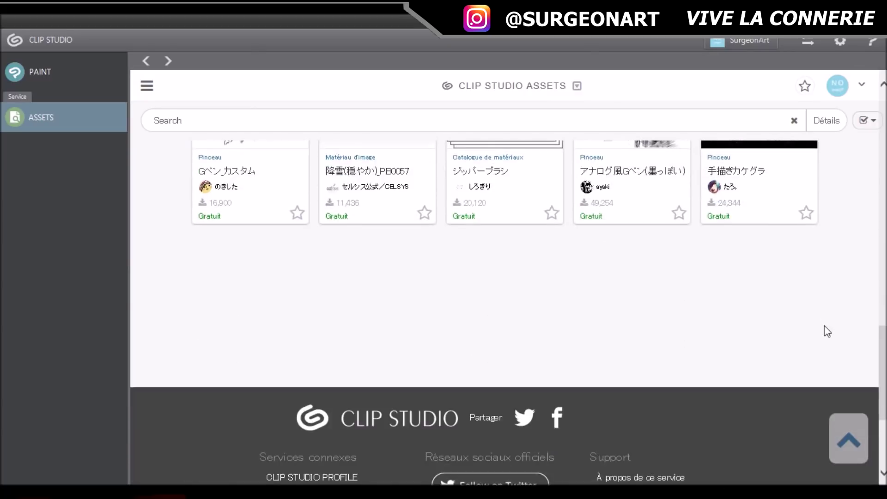
scroll(826, 331, up, 15)
click(278, 122)
text(sword)
key(Return)
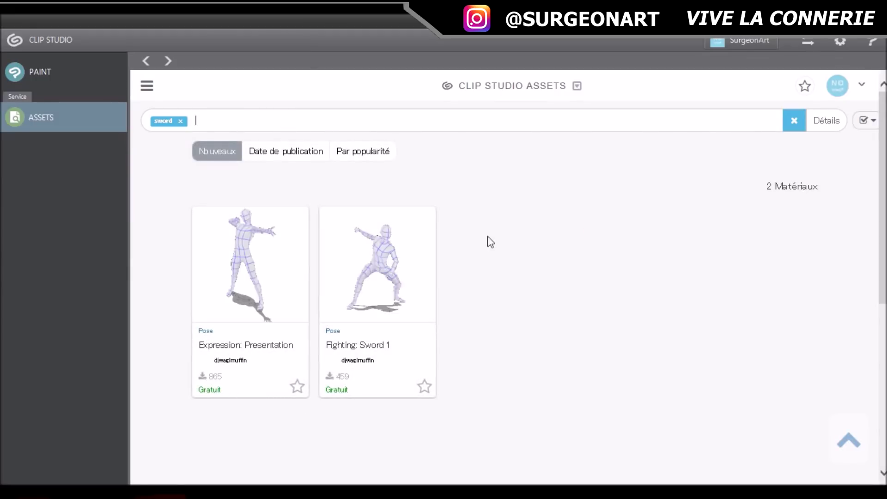
Replace the search term with "fire" and look through the matching brushes, images and poses
click(182, 122)
text(k)
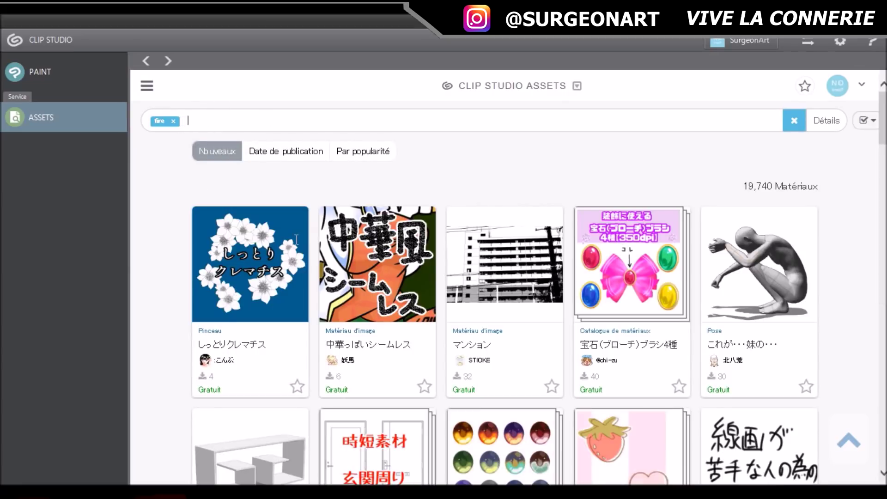
scroll(680, 269, down, 3)
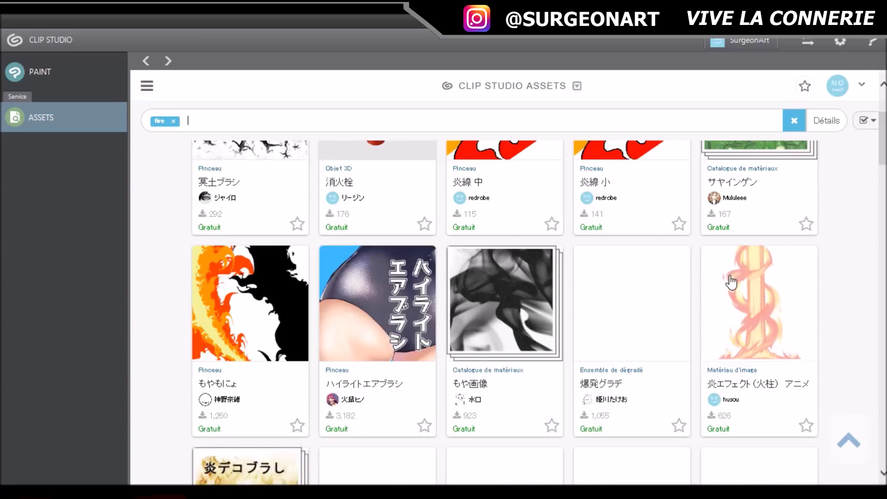
scroll(803, 289, down, 10)
scroll(805, 294, down, 7)
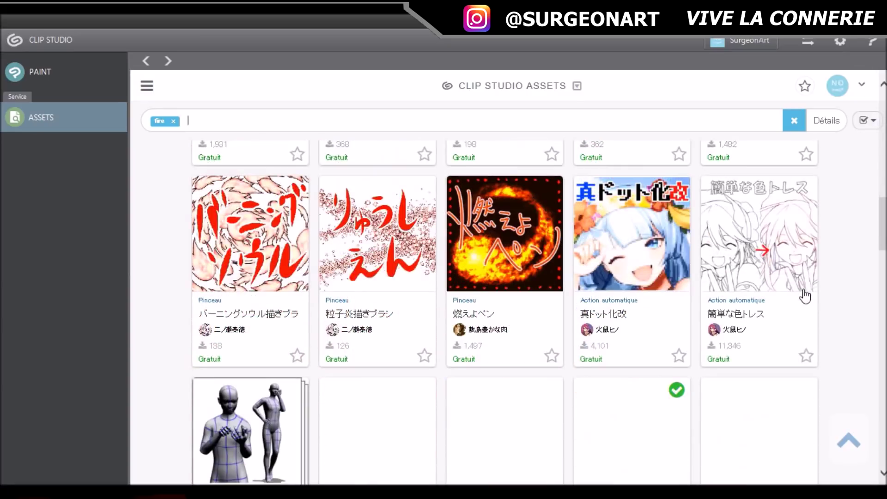
scroll(572, 311, down, 10)
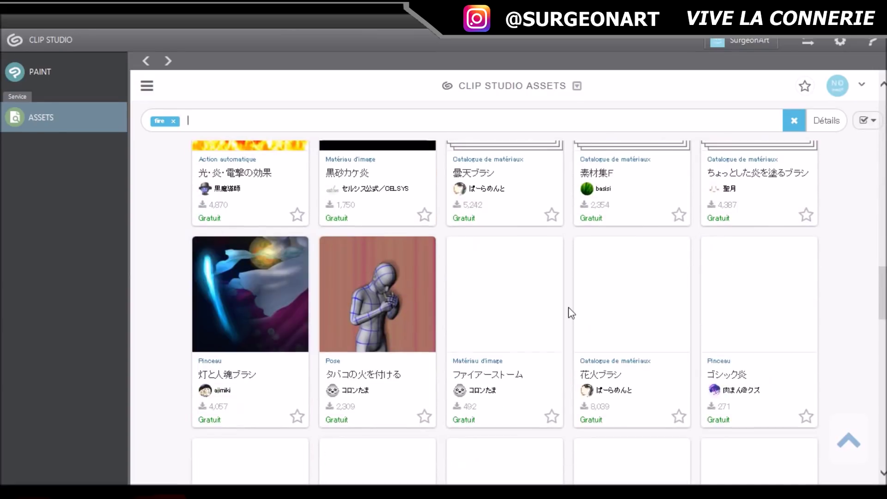
scroll(666, 293, down, 4)
scroll(665, 294, down, 10)
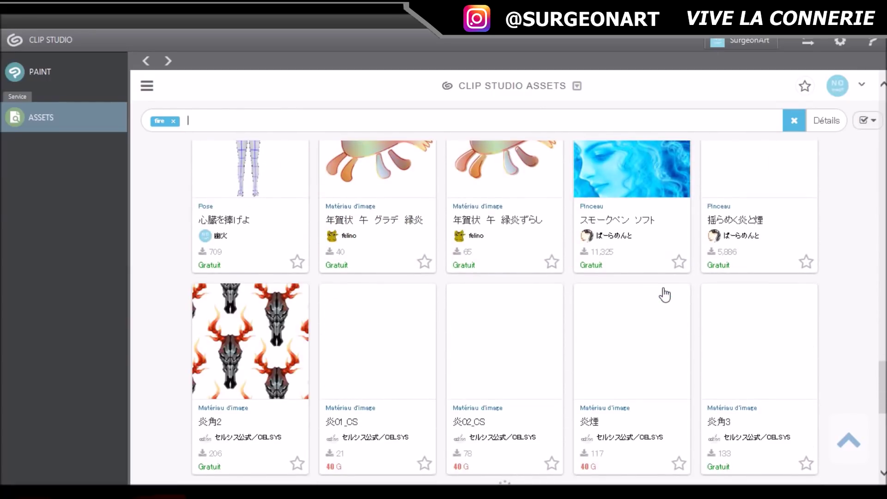
scroll(665, 294, down, 2)
scroll(664, 294, down, 3)
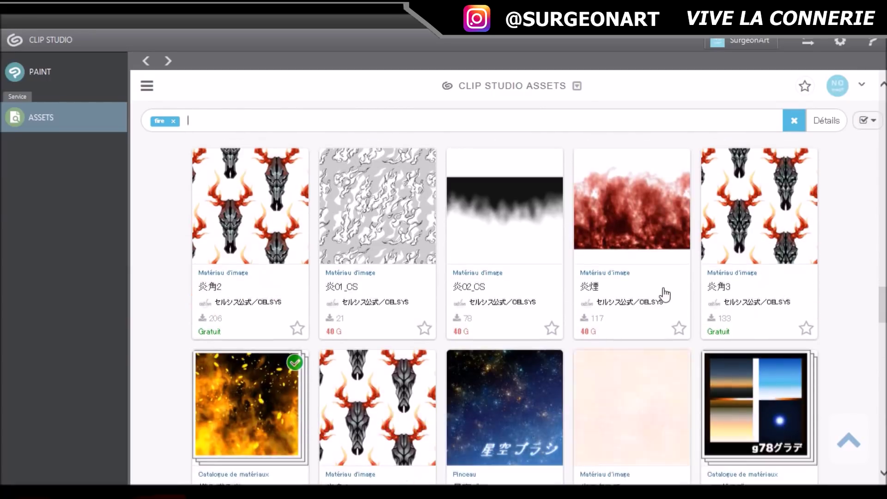
Look further through the "fire" search results and the page of the free schoolgirl pose
scroll(664, 294, down, 5)
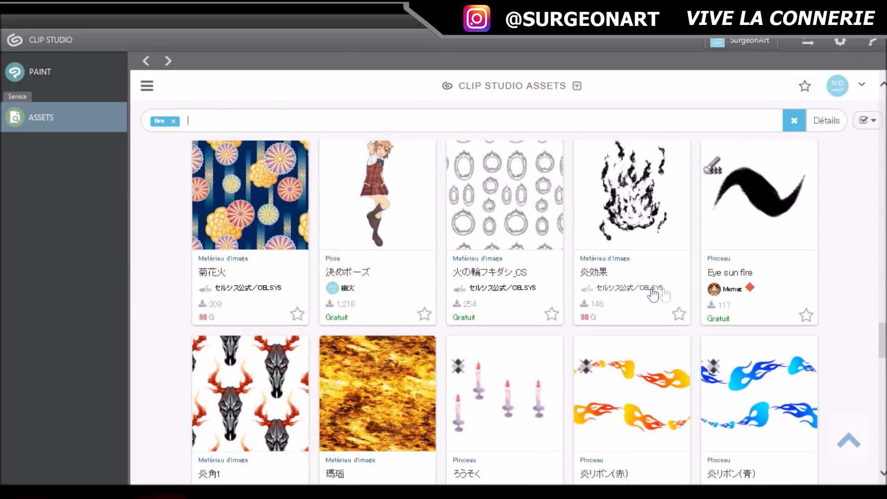
scroll(381, 230, up, 1)
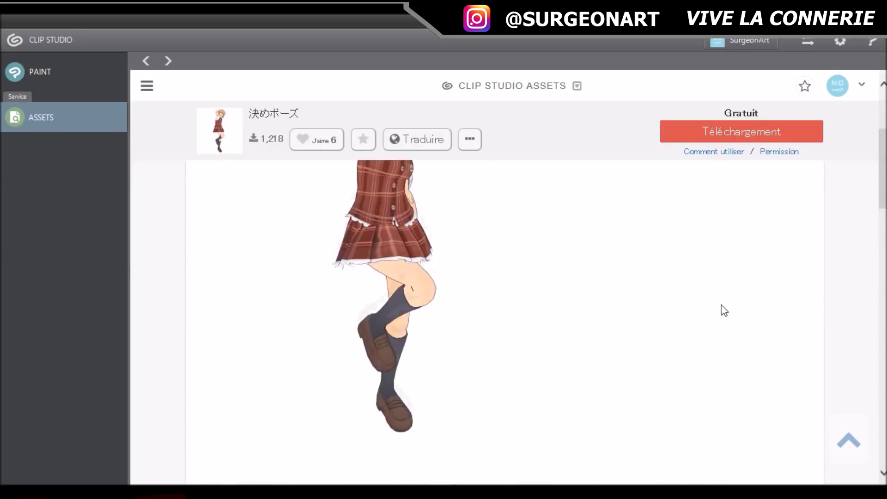
scroll(724, 311, down, 5)
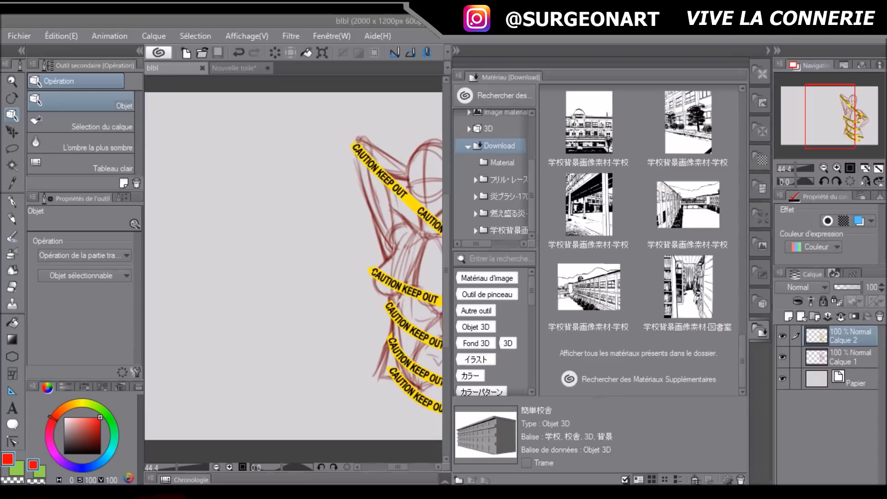
In Clip Studio Paint, place the "Seized by collar" pose from the 3D materials on the blbl canvas and adjust its view
click(489, 129)
drag(742, 98, 755, 177)
drag(589, 210, 290, 237)
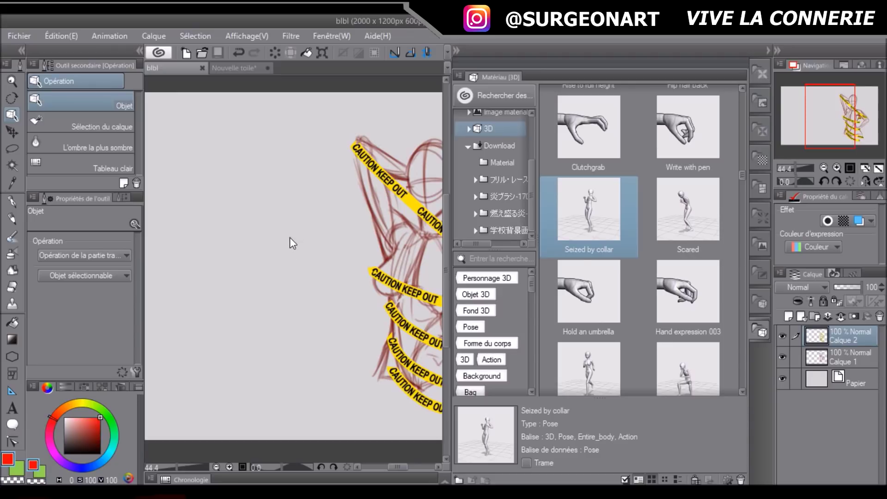
drag(266, 109, 211, 149)
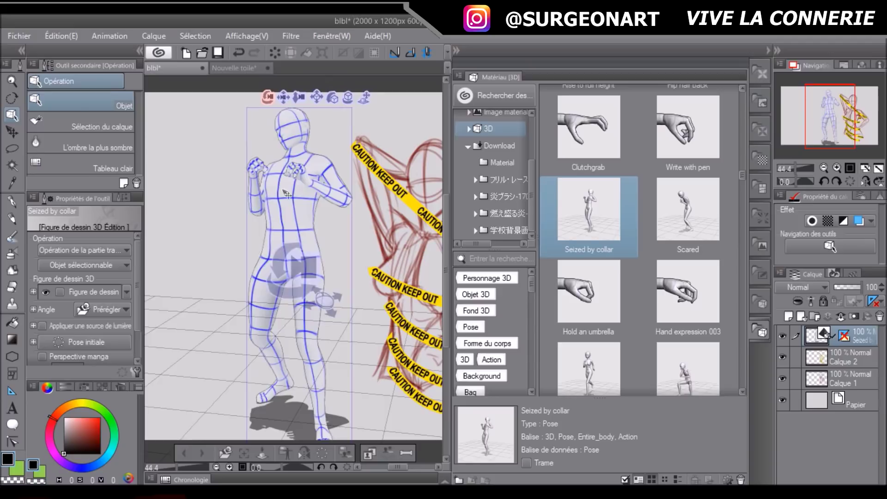
Select the 3D figure's waist and bend its torso
click(301, 259)
drag(301, 258, 317, 253)
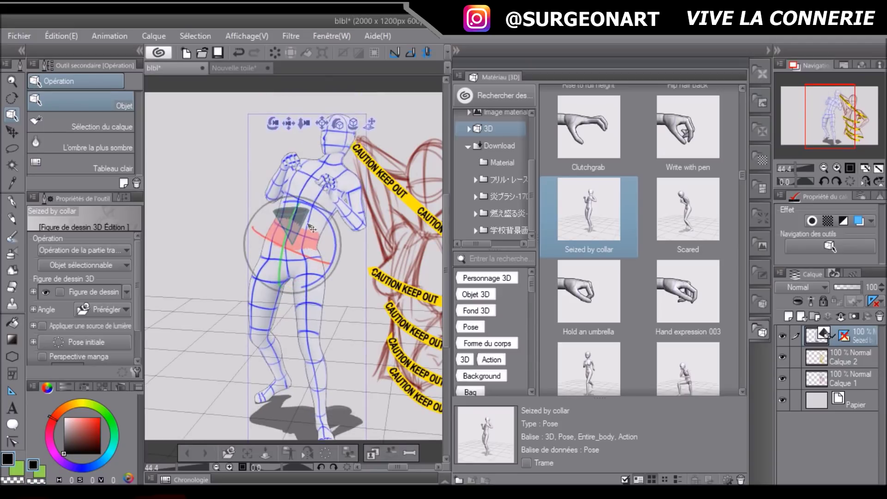
mouse_move(279, 199)
mouse_down()
mouse_move(264, 209)
mouse_move(276, 202)
mouse_up()
Place the "3 rows 5 frames 4" template from the manga materials on the blank A4 canvas
drag(532, 165, 531, 154)
drag(533, 187, 533, 215)
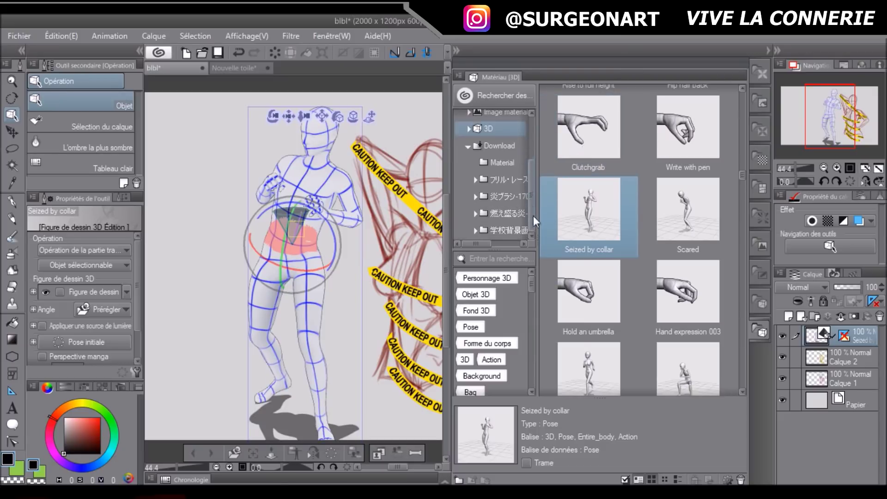
drag(743, 178, 745, 284)
scroll(520, 151, up, 3)
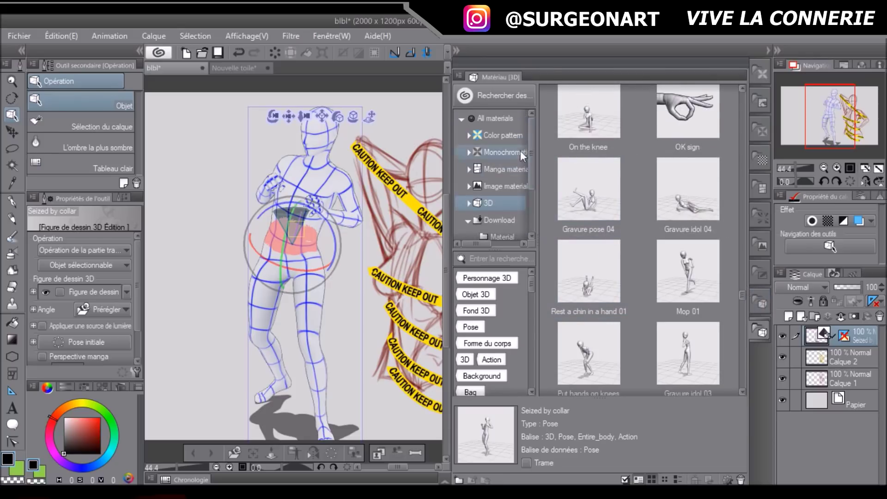
click(515, 168)
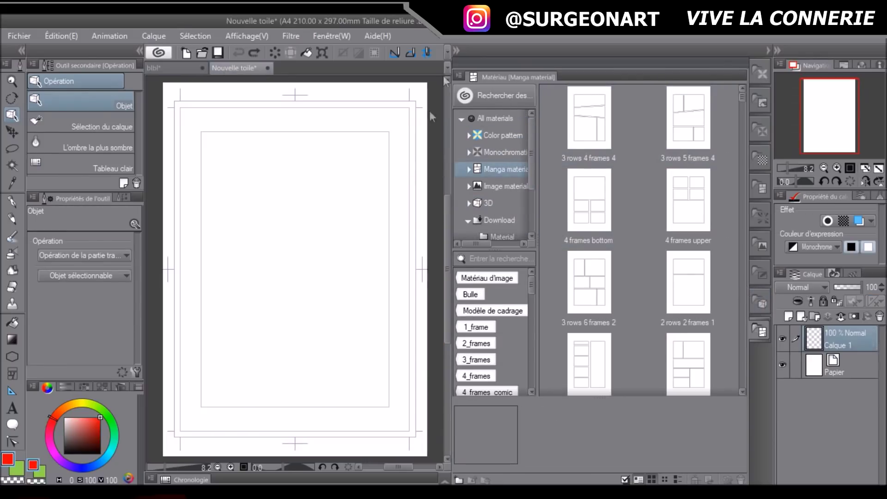
drag(450, 141, 582, 141)
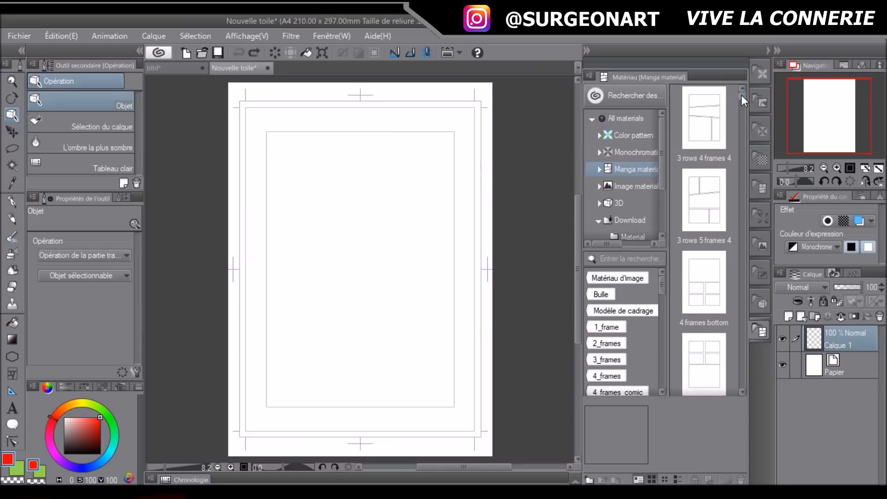
drag(705, 218, 393, 283)
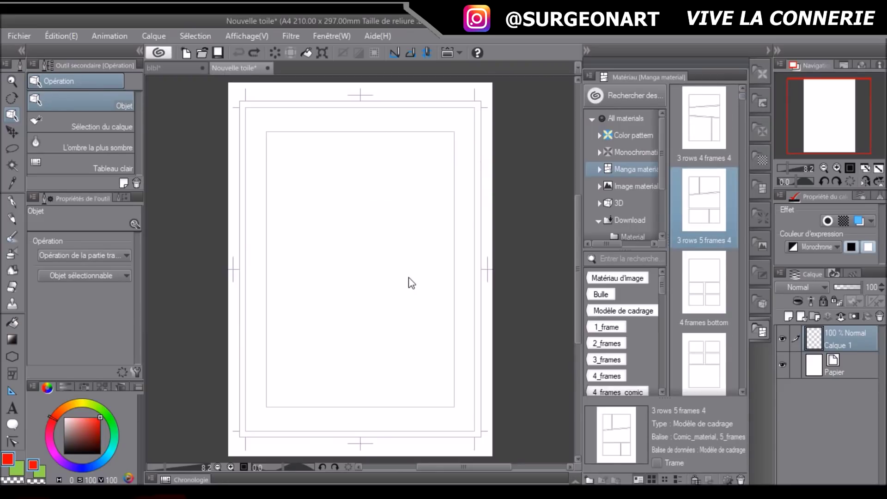
Try painting a red Aquarelle dense stroke across the middle frame on a new layer, and undo the stroke and the layer
click(841, 361)
click(844, 413)
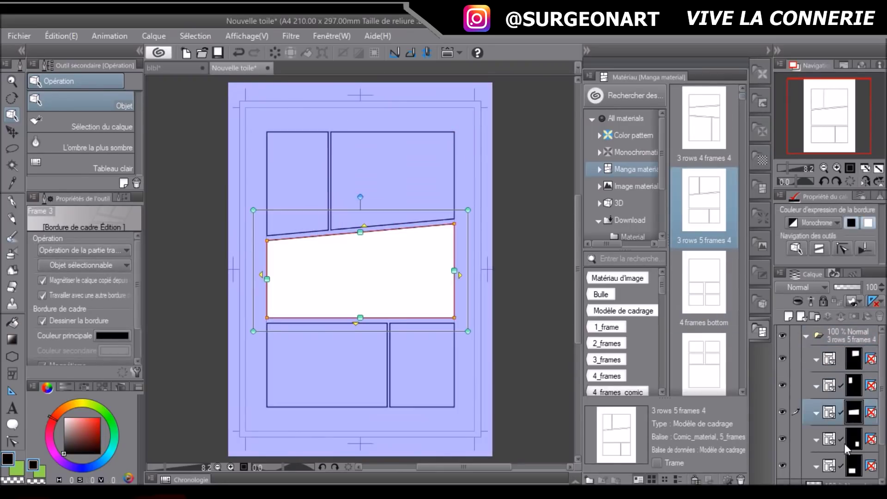
click(12, 237)
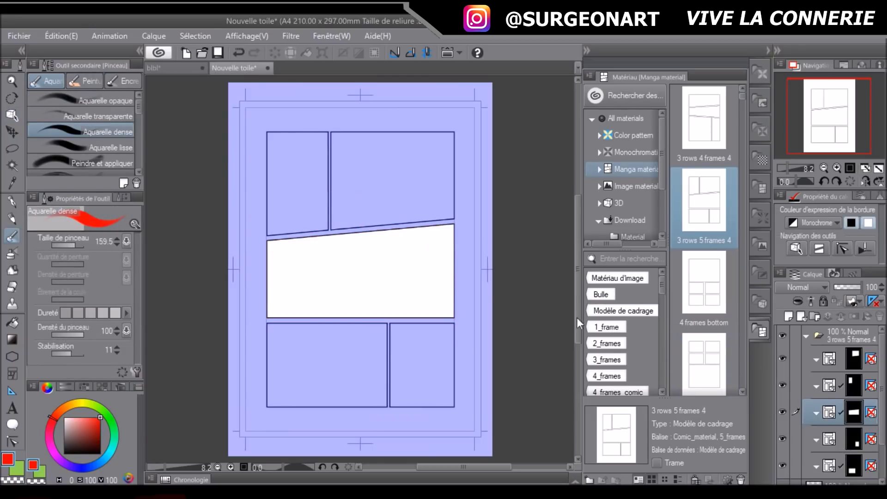
click(789, 316)
drag(415, 321, 252, 267)
key(ctrl+z)
key(ctrl+z)
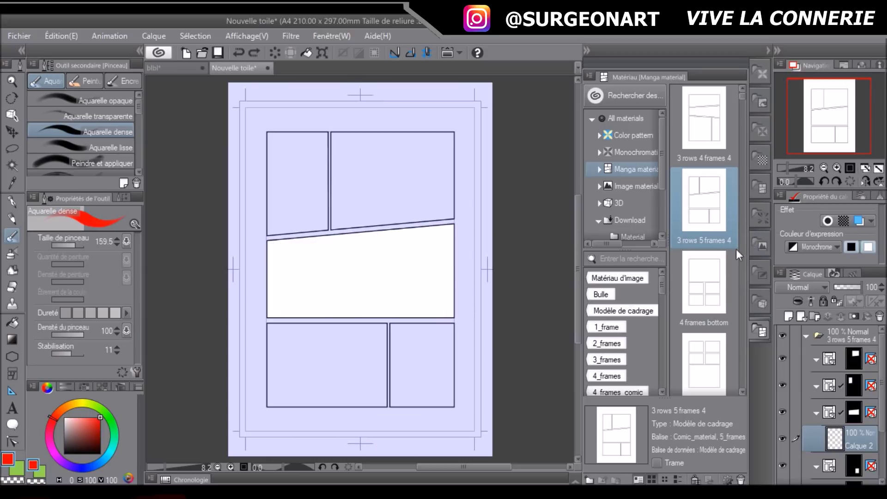
Apply the "Medium textured" monochromatic pattern to the middle frame, and undo it
click(646, 152)
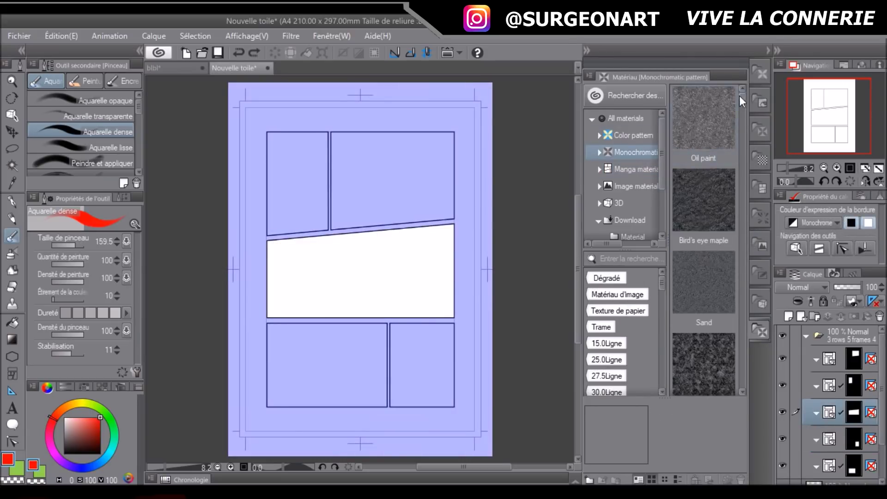
scroll(745, 98, down, 5)
drag(704, 216, 391, 284)
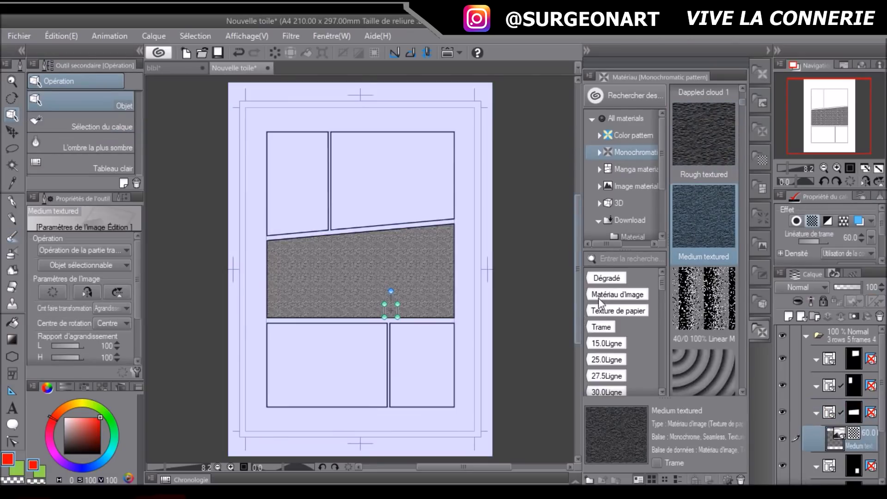
key(ctrl+z)
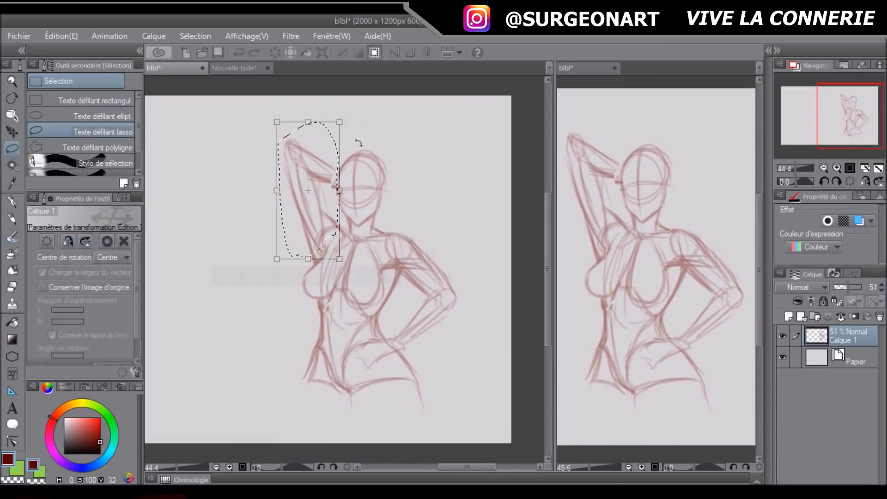
Adjust the raised arm on the blbl sketch, and sketch the cropped sailor top and raised arm in dark red with Aquarelle opaque
drag(388, 227, 386, 268)
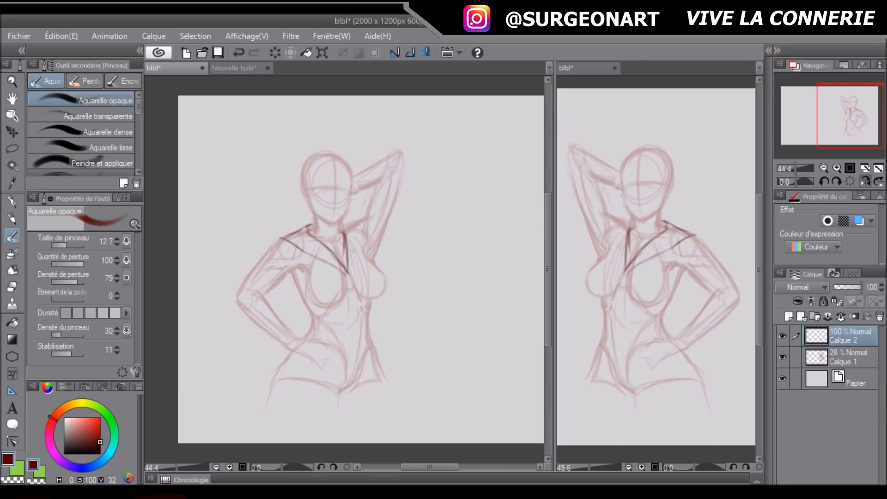
drag(281, 239, 262, 262)
drag(262, 261, 281, 282)
drag(252, 269, 273, 293)
drag(283, 280, 305, 277)
drag(296, 283, 305, 315)
drag(387, 310, 321, 319)
drag(356, 175, 400, 152)
drag(406, 158, 386, 226)
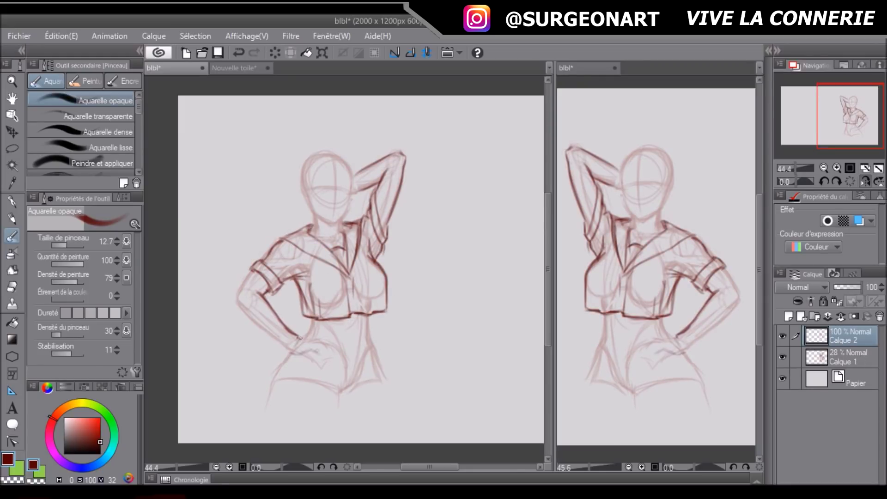
Sketch the forearm and hand on the hip, adjust the sketch with a free transform, and redraw the sleeve cuff
drag(245, 309, 298, 355)
key(ctrl+t)
key(Return)
key(ctrl+t)
key(Return)
drag(256, 267, 279, 283)
Sketch the hips and thighs, and add the long hair around the head
drag(289, 356, 284, 441)
drag(305, 356, 340, 441)
drag(371, 343, 343, 393)
drag(371, 343, 425, 437)
drag(387, 376, 420, 442)
key(h)
drag(365, 167, 341, 217)
drag(367, 152, 401, 237)
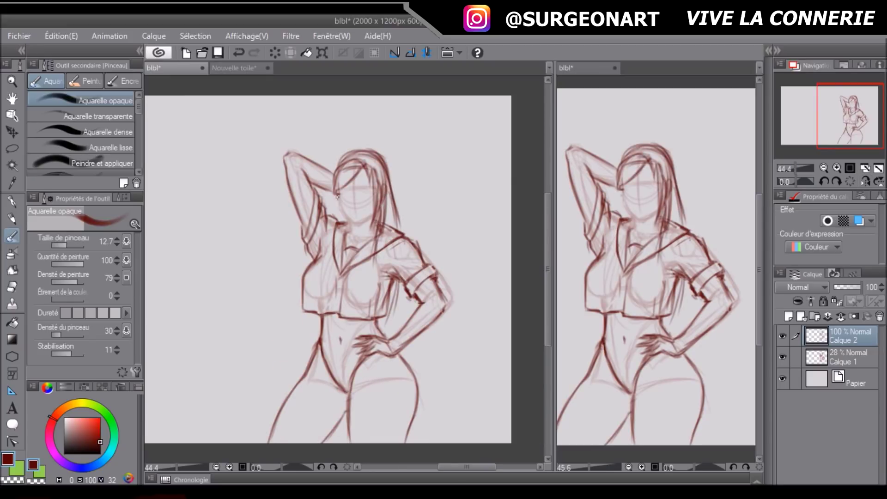
Ink the fringe and hair strands in black on a new layer with the Aquarelle dense brush
click(789, 316)
click(108, 132)
drag(422, 144, 437, 218)
drag(449, 196, 443, 373)
drag(413, 145, 378, 209)
drag(393, 179, 325, 232)
scroll(417, 147, down, 1)
drag(299, 162, 267, 257)
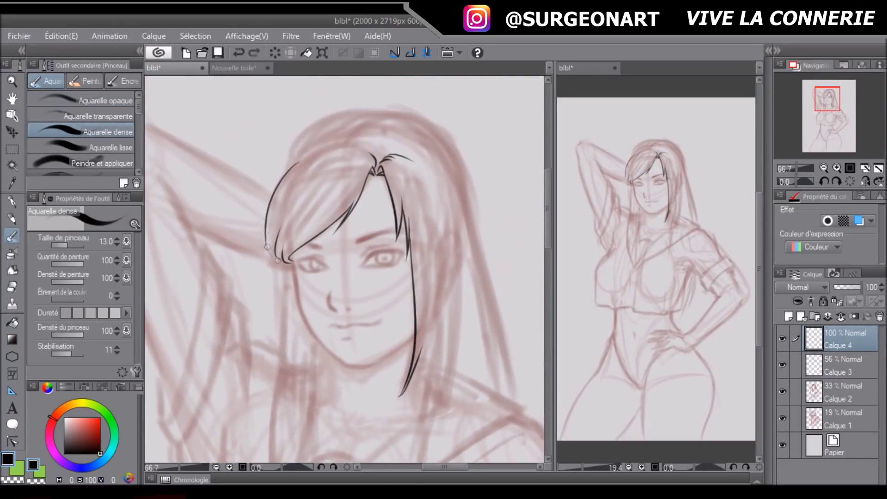
Ink the sailor collar's edges and the chest-side outline of the cropped top
drag(393, 98, 464, 133)
drag(465, 134, 293, 232)
drag(283, 84, 294, 233)
drag(243, 135, 195, 230)
drag(195, 230, 192, 321)
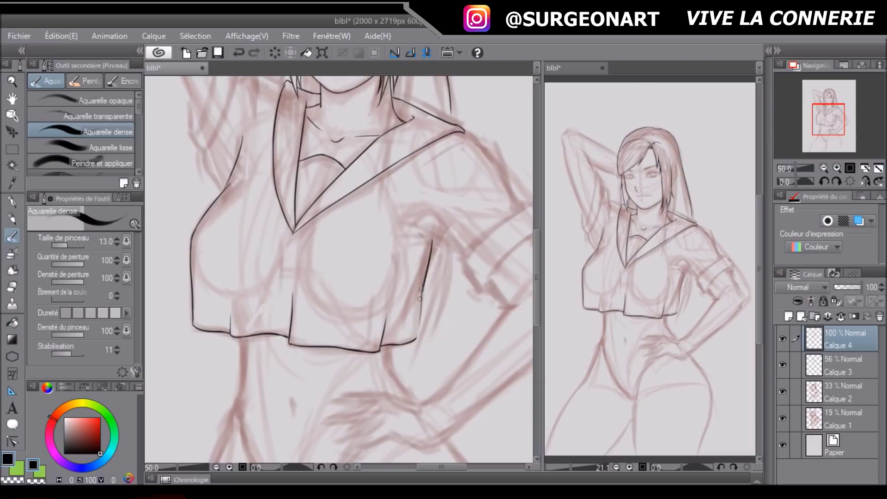
Ink the cropped top's side edge, the shoulder and the folds of the sleeve on the hip-side arm
drag(432, 241, 426, 336)
drag(426, 278, 393, 312)
drag(411, 167, 473, 240)
drag(354, 252, 416, 247)
drag(356, 258, 387, 264)
drag(368, 262, 401, 316)
drag(327, 292, 400, 243)
drag(327, 296, 349, 321)
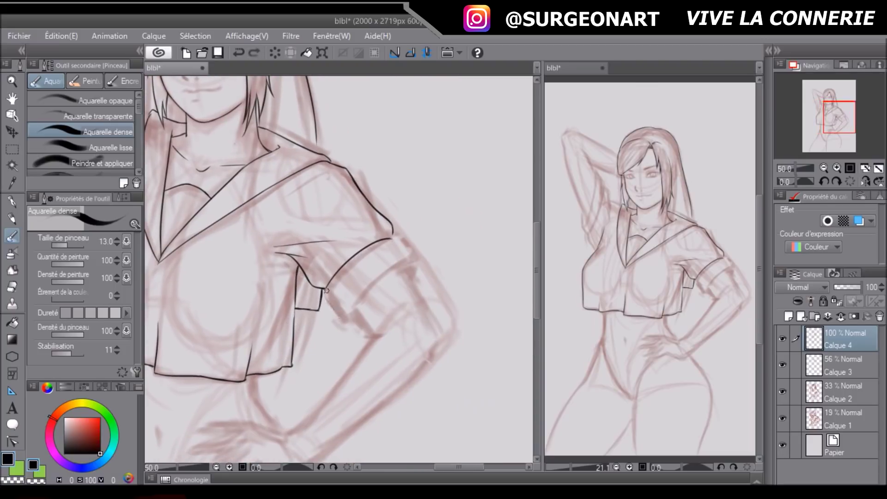
Ink the rolled sleeve cuff and the bent arm resting on the hip
drag(326, 243, 392, 200)
drag(327, 244, 349, 270)
drag(385, 202, 424, 270)
drag(447, 212, 441, 225)
drag(400, 270, 320, 339)
drag(407, 153, 411, 224)
drag(414, 218, 422, 237)
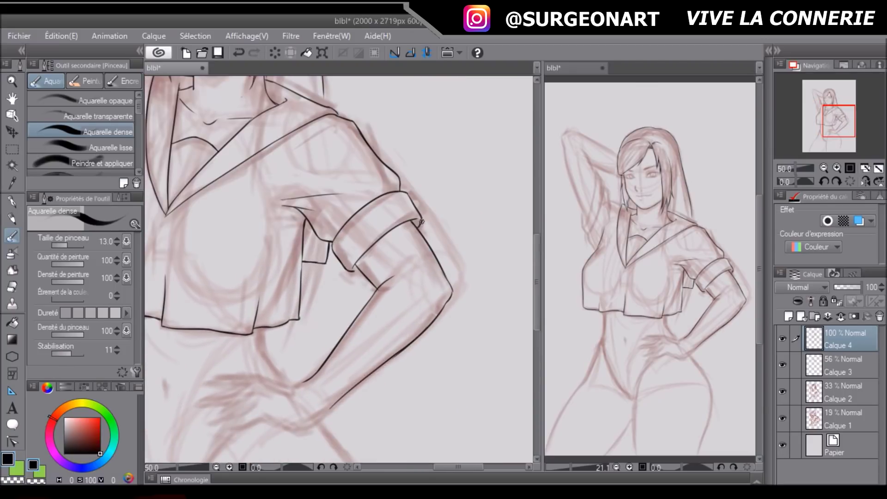
Ink the sleeve folds and the outlines of the raised arm behind the head
drag(212, 139, 409, 325)
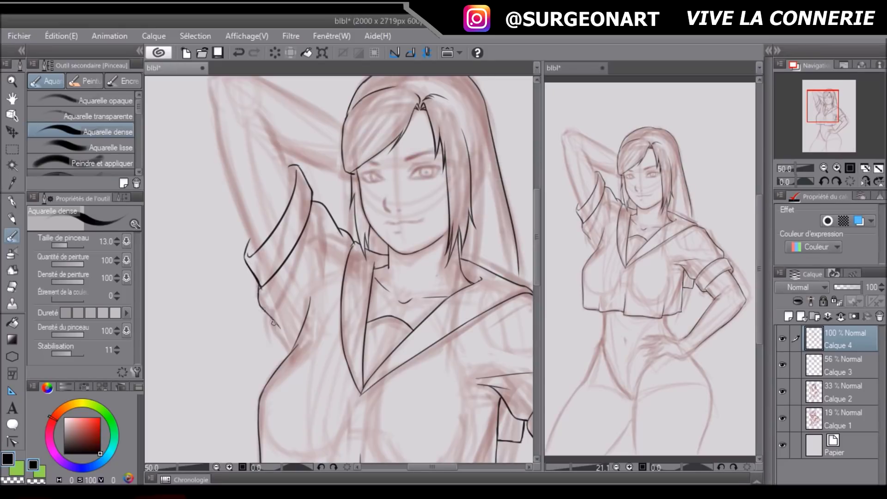
drag(262, 309, 280, 328)
drag(275, 311, 289, 355)
drag(277, 259, 278, 298)
drag(211, 130, 250, 282)
click(865, 182)
drag(451, 107, 334, 165)
drag(389, 192, 327, 221)
click(865, 182)
Ink the figure's waist and the outer line of the hip and thigh below the top
drag(370, 370, 264, 190)
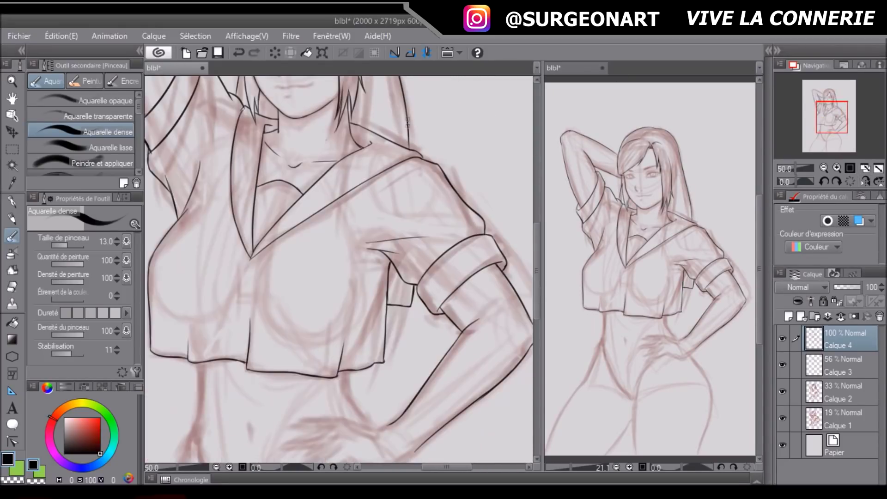
drag(401, 307, 388, 343)
drag(277, 384, 342, 131)
drag(269, 114, 268, 180)
drag(339, 316, 384, 183)
drag(325, 76, 188, 337)
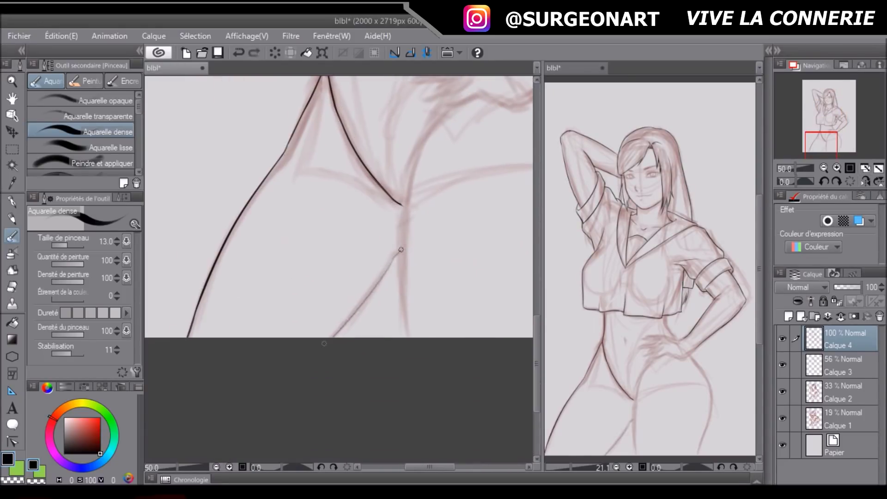
Ink the remaining inner and outer contours of both thighs
drag(370, 208, 267, 248)
drag(295, 291, 227, 376)
drag(363, 136, 304, 376)
drag(428, 139, 341, 130)
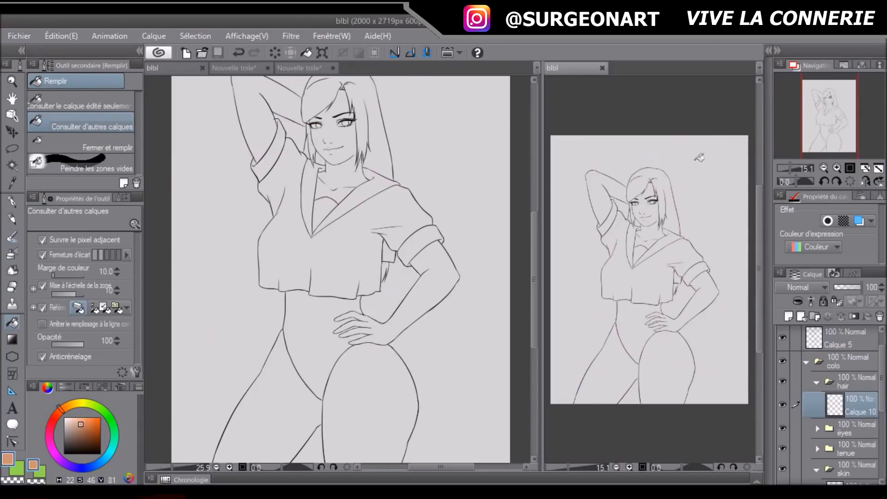
Fit the whole drawing in view and select the Calque 6 layer in the skin folder
drag(794, 169, 793, 169)
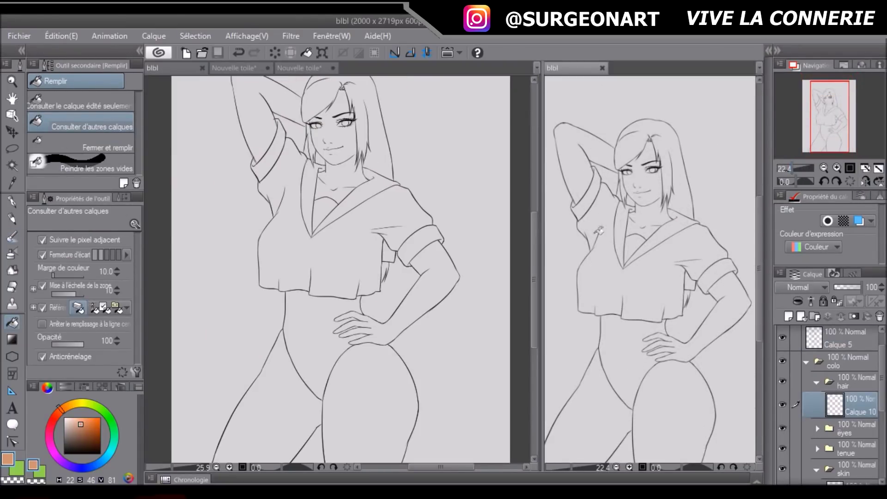
click(521, 244)
key(ctrl+0)
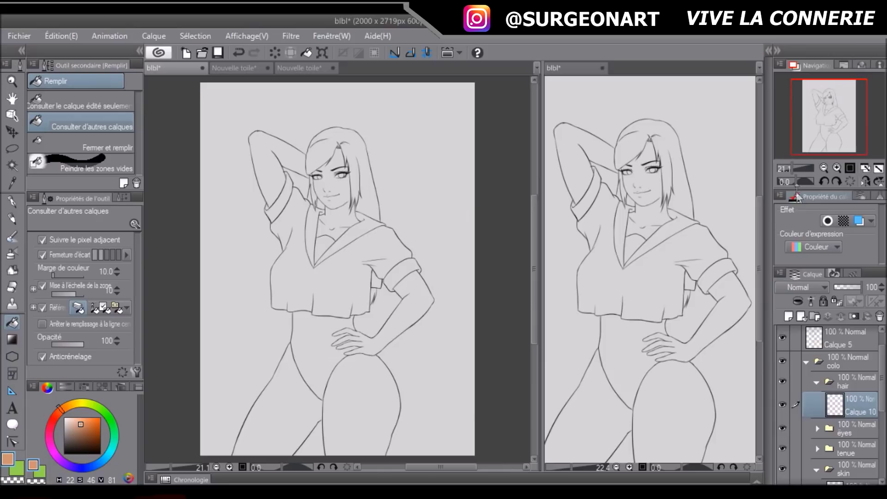
scroll(854, 370, down, 3)
click(807, 407)
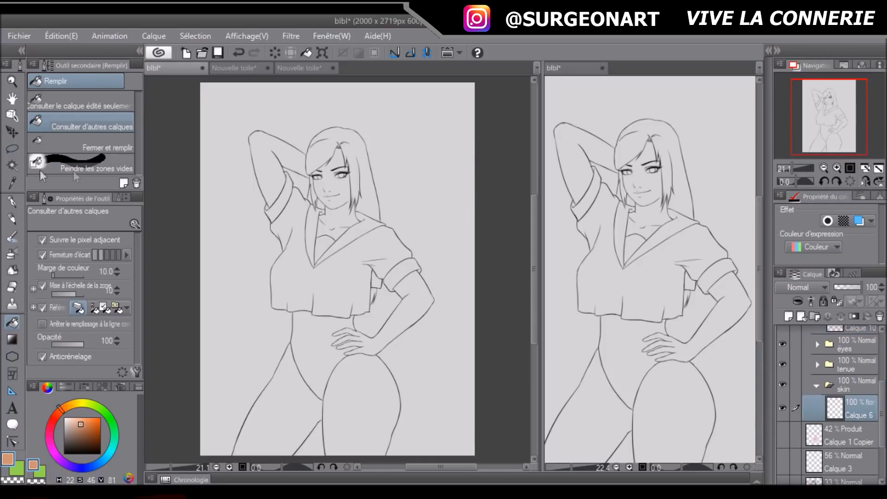
Try an auto selection of the face, undo it, and hide the layer with the facial features
click(12, 165)
click(333, 181)
key(ctrl+z)
mouse_move(882, 393)
mouse_down()
mouse_move(881, 347)
mouse_move(883, 401)
mouse_up()
click(782, 339)
Select the raised arm, face, neck, hip-side forearm and both thighs with auto selection referring to other layers
click(341, 216)
click(277, 171)
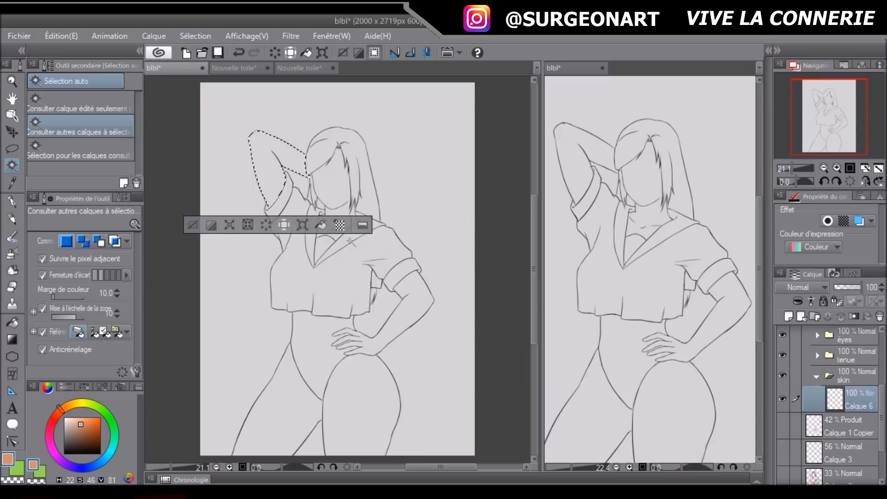
shift+click(333, 187)
shift+click(406, 306)
shift+click(363, 396)
shift+click(284, 416)
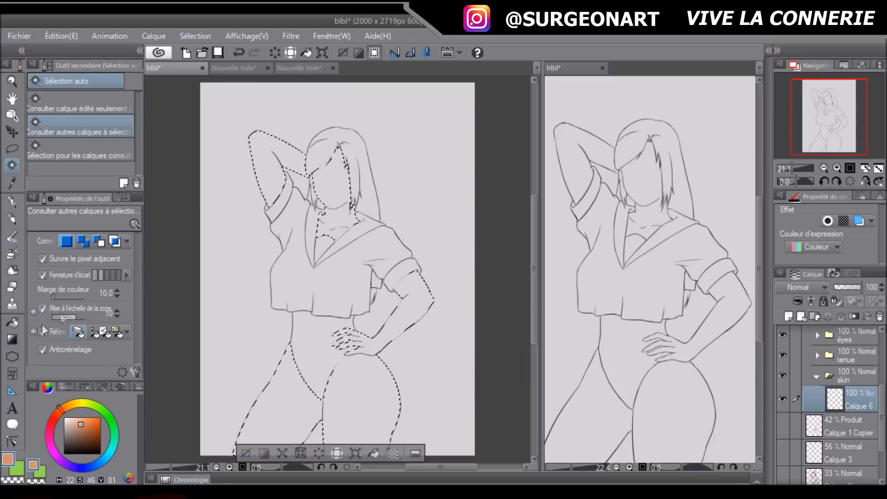
Fill the selected skin areas with the orange-brown skin tone (H 22, S 46, V 81), and deselect
click(12, 322)
click(362, 393)
click(286, 404)
click(398, 326)
click(333, 187)
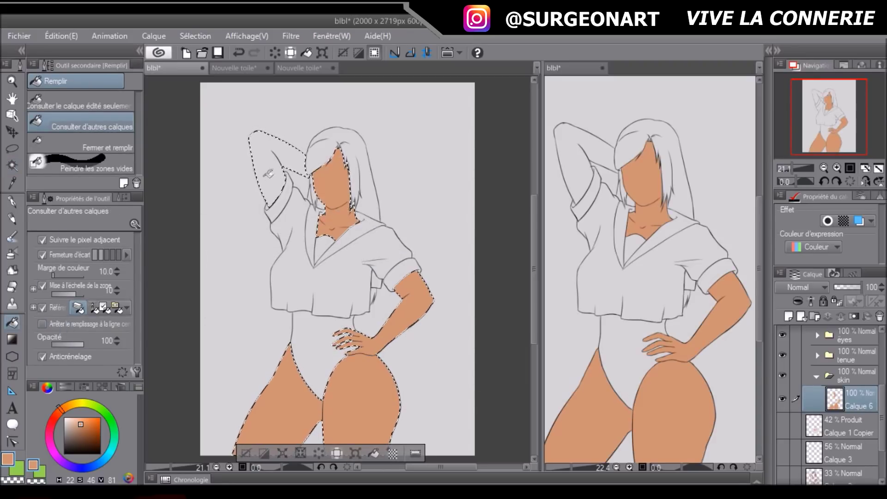
click(268, 174)
click(12, 149)
key(ctrl+d)
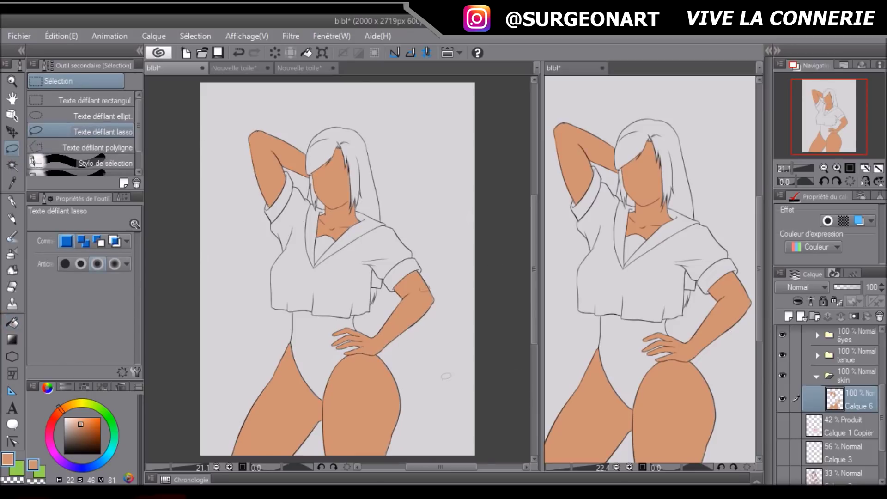
Sample the dark blue hair colour (H 219, S 46, V 27) from the nurse reference image and return to the character drawing
click(868, 382)
scroll(864, 384, up, 5)
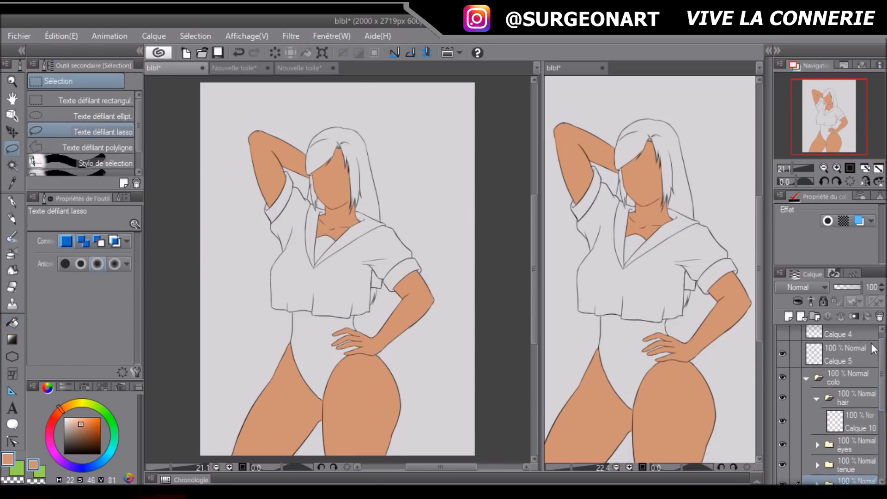
click(295, 70)
drag(315, 393, 356, 392)
mouse_move(388, 117)
mouse_down()
mouse_move(392, 261)
mouse_move(376, 121)
mouse_up()
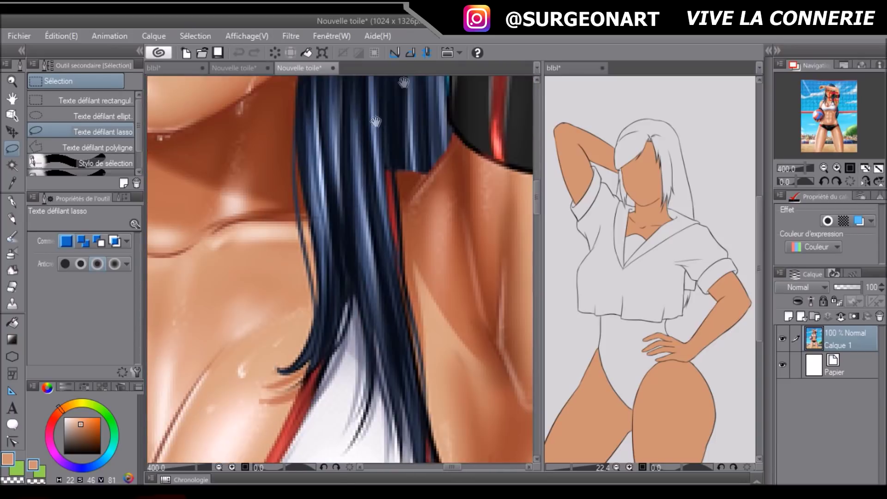
drag(318, 199, 405, 370)
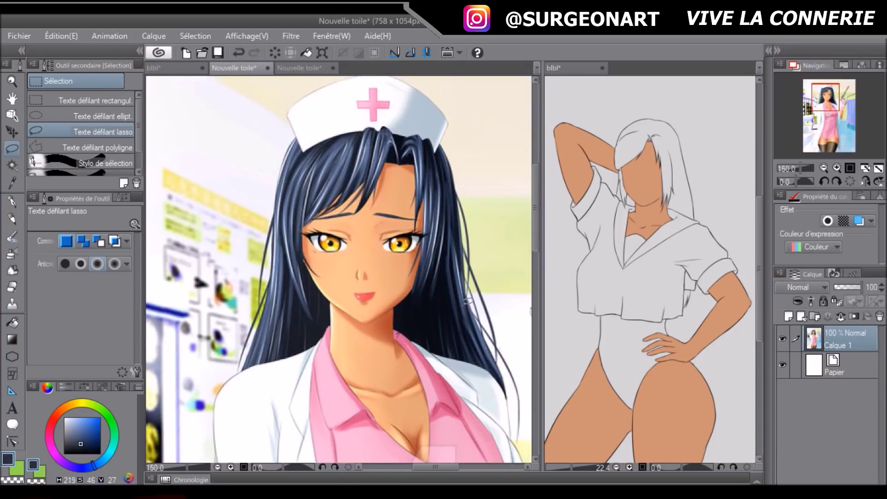
click(175, 68)
On Calque 7 in the tenue folder, auto-select the bodysuit, sailor collar and both sleeve cuffs
scroll(826, 417, down, 3)
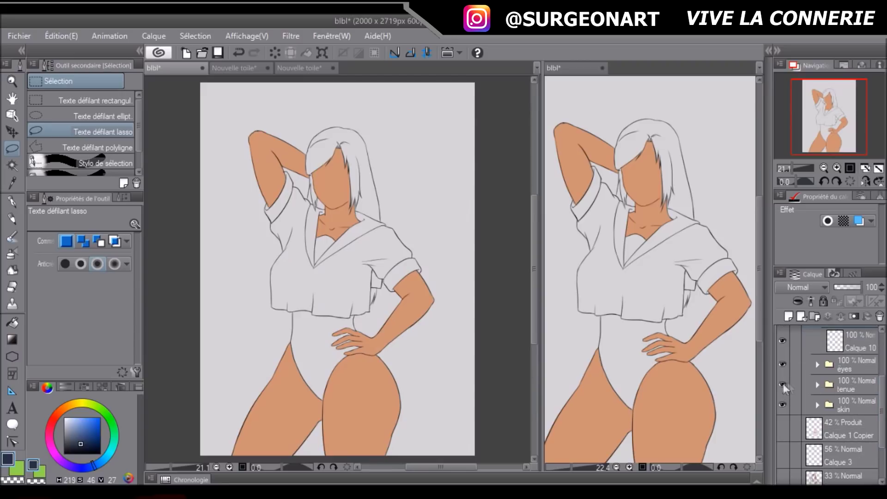
click(818, 385)
click(857, 437)
click(12, 166)
click(311, 354)
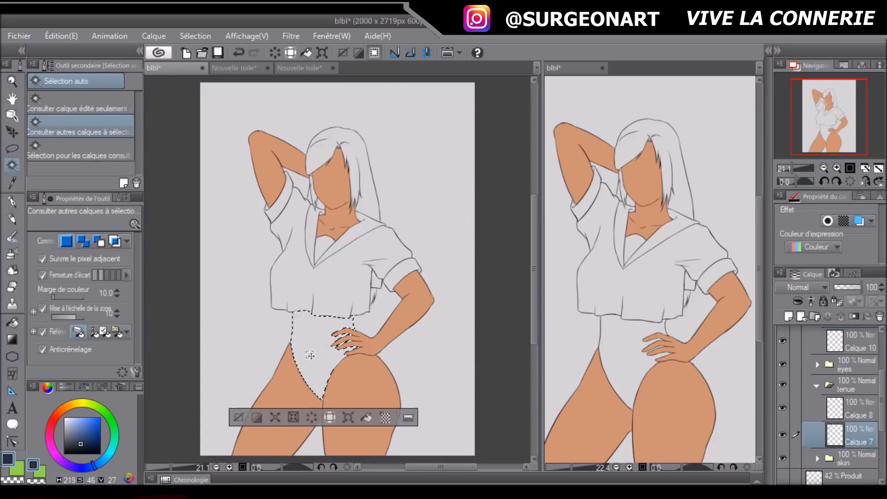
shift+click(363, 231)
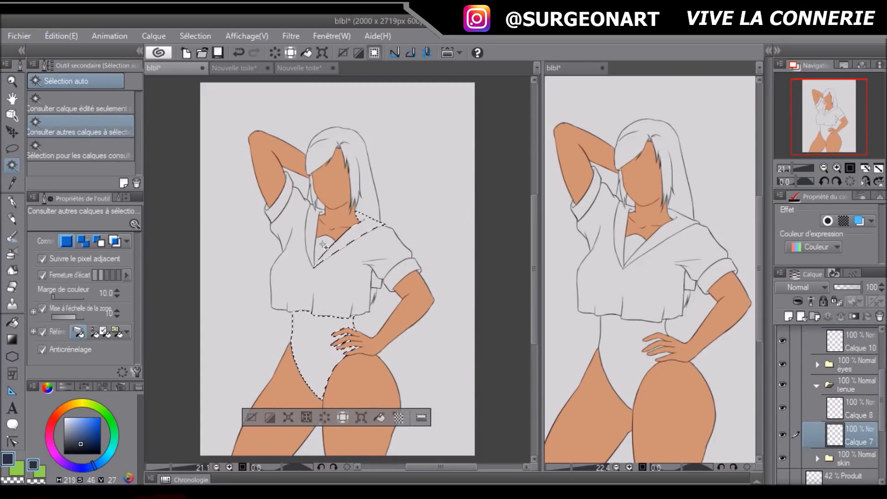
Fill the selected bodysuit, cuffs and collar with the dark blue
key(g)
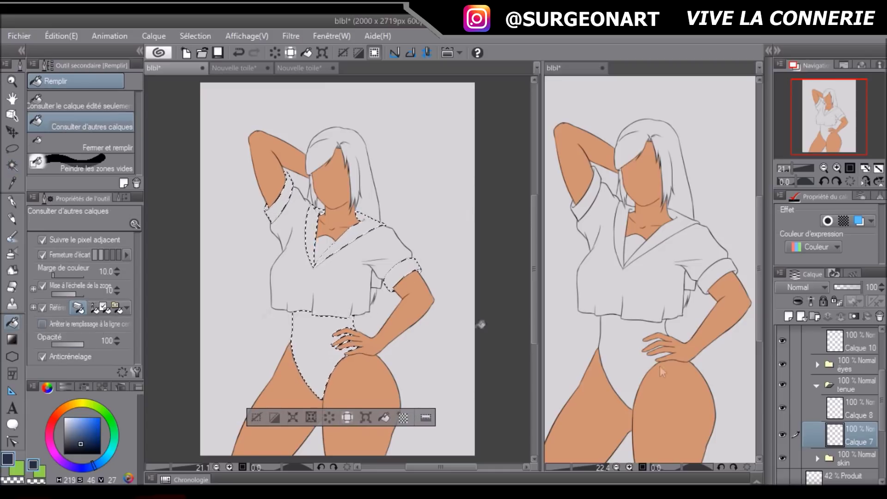
click(323, 356)
click(402, 278)
click(277, 194)
click(314, 236)
click(367, 228)
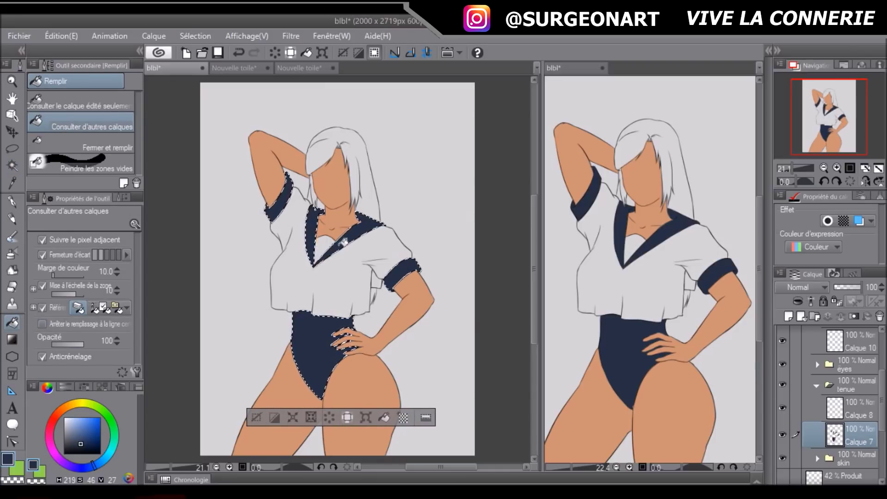
Add the small area between the shirt's side and the sleeve cuff to the selection, fill it dark blue, and deselect
key(w)
shift+click(378, 283)
click(13, 321)
click(377, 281)
click(12, 151)
click(177, 156)
On Calque 8, auto-select the shirt and the neckline insert, and set the colour to light grey (S 0, V 77)
click(849, 409)
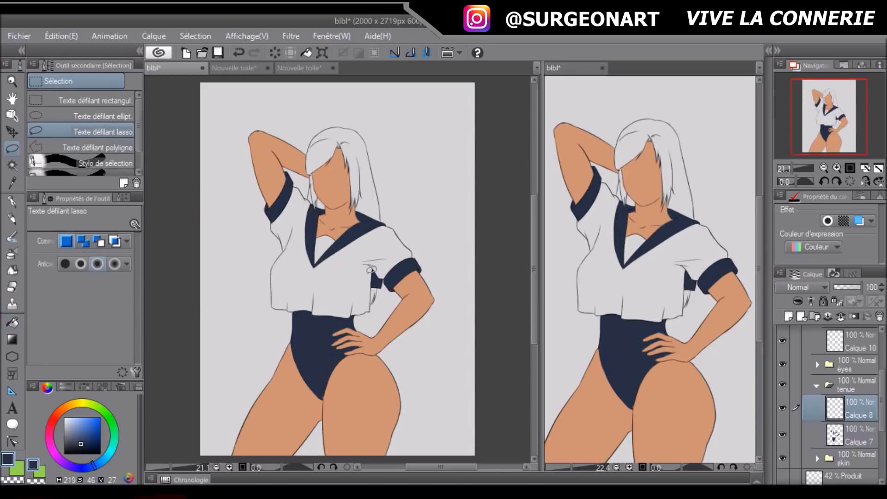
click(11, 167)
click(331, 282)
shift+click(325, 246)
click(64, 425)
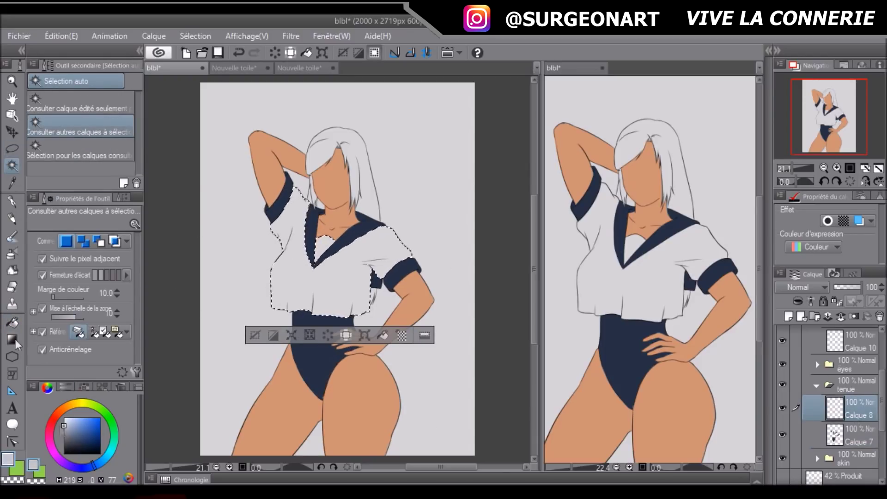
Fill the selected shirt and neckline insert with light grey, and deselect
click(13, 322)
click(326, 296)
click(326, 243)
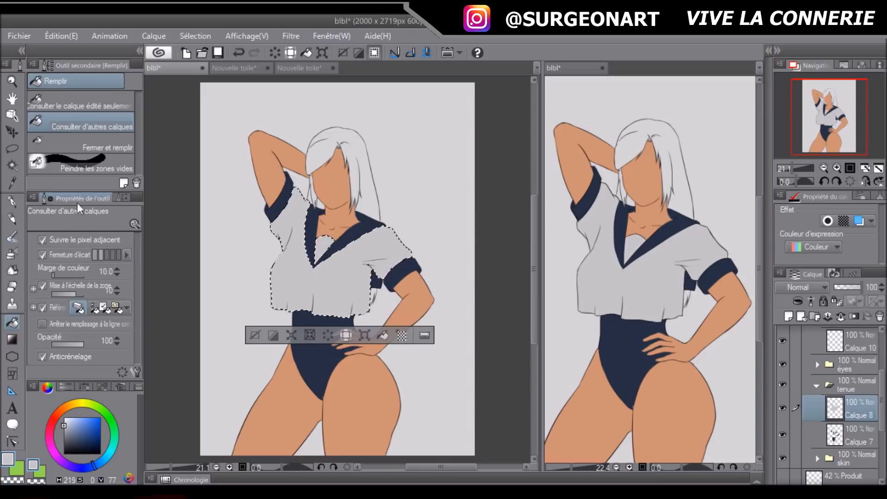
click(12, 149)
click(208, 141)
On Calque 10 in the hair folder, auto-select the main hair mass, the strands beside the face and the hair behind the arm
drag(882, 395, 882, 379)
click(816, 428)
click(839, 383)
click(12, 165)
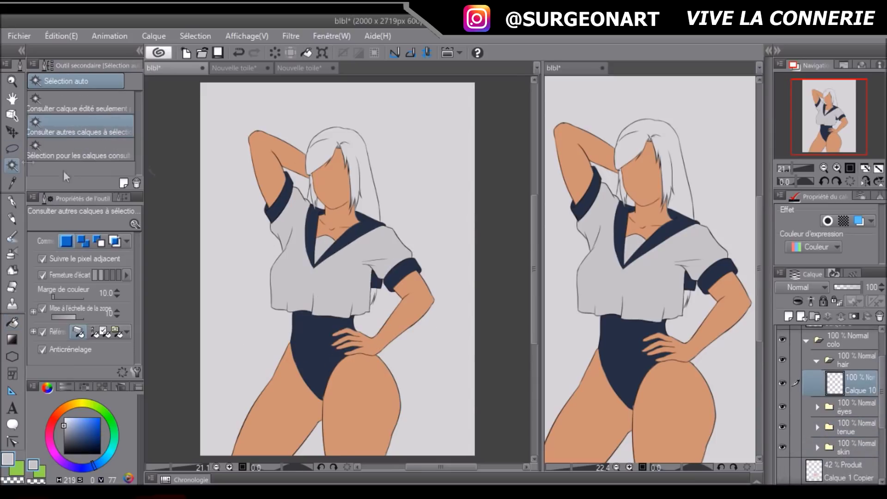
click(326, 150)
shift+click(313, 194)
shift+click(374, 294)
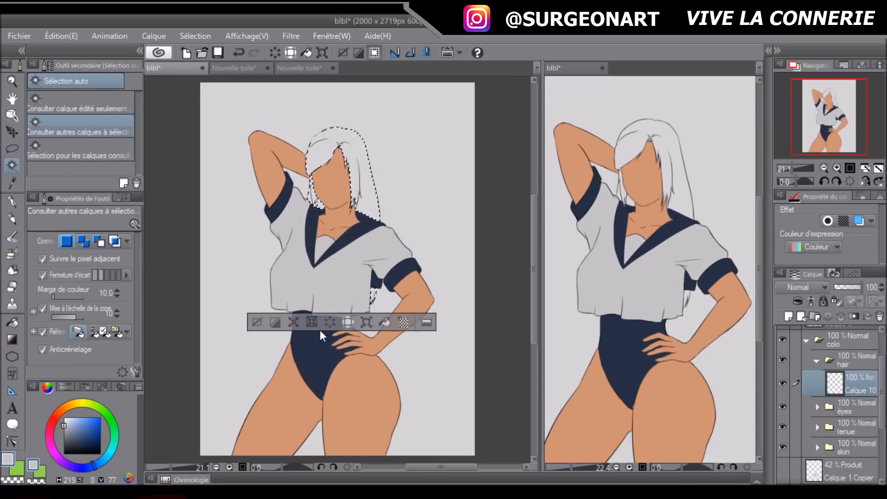
Fill the selected hair with the dark blue sampled from the collar, and deselect
click(13, 323)
click(361, 182)
key(ctrl+z)
alt+click(370, 221)
click(361, 178)
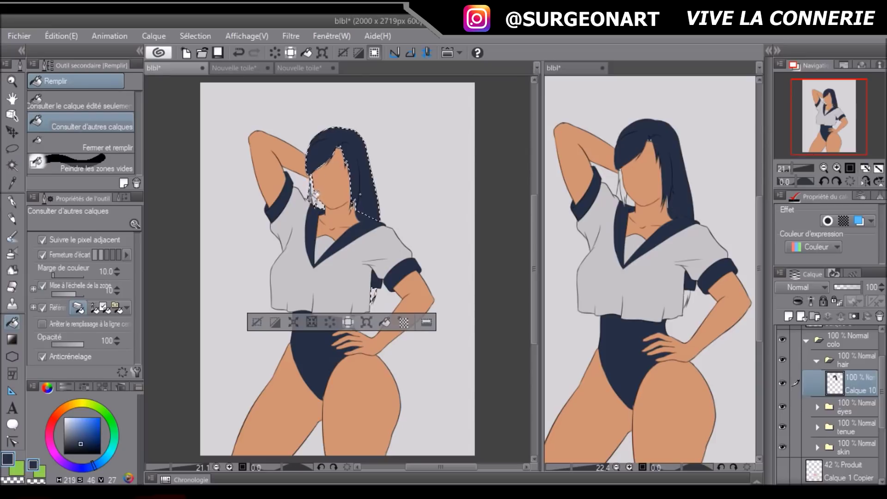
click(312, 193)
key(m)
key(ctrl+d)
Switch to the Aquarelle dense brush and select the Calque 7 clothing layer in the tenue folder
scroll(343, 203, up, 2)
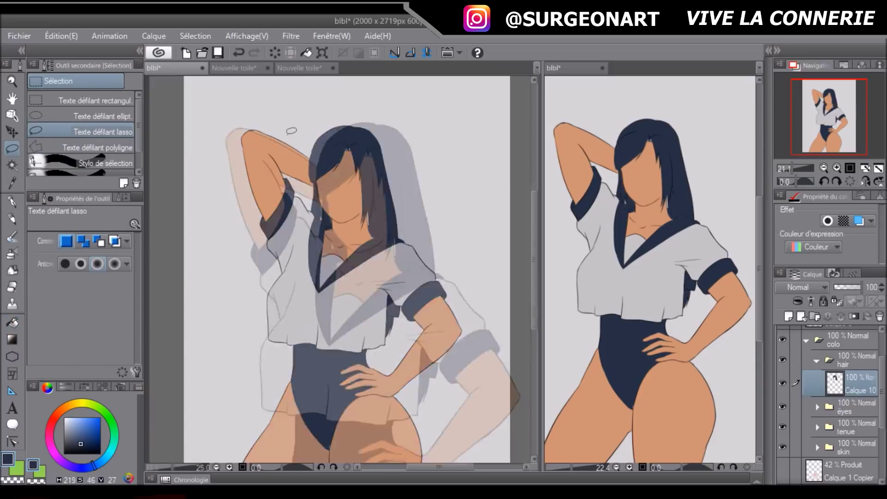
scroll(342, 203, up, 2)
key(b)
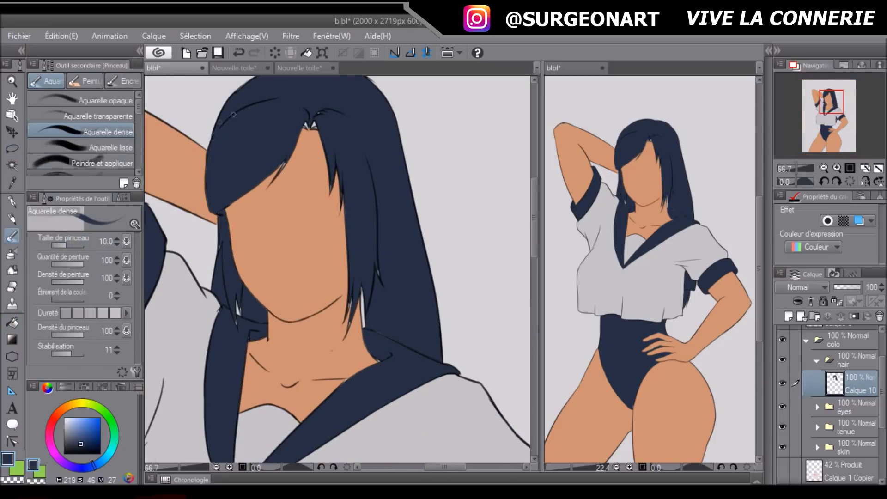
click(817, 428)
click(835, 476)
key(ctrl+u)
click(672, 328)
drag(717, 253, 673, 302)
drag(626, 375, 664, 375)
drag(659, 409, 697, 409)
mouse_move(681, 302)
mouse_down()
mouse_move(730, 332)
mouse_move(683, 286)
mouse_up()
key(Escape)
key(ctrl+u)
drag(665, 360, 500, 360)
drag(654, 287, 636, 252)
key(Escape)
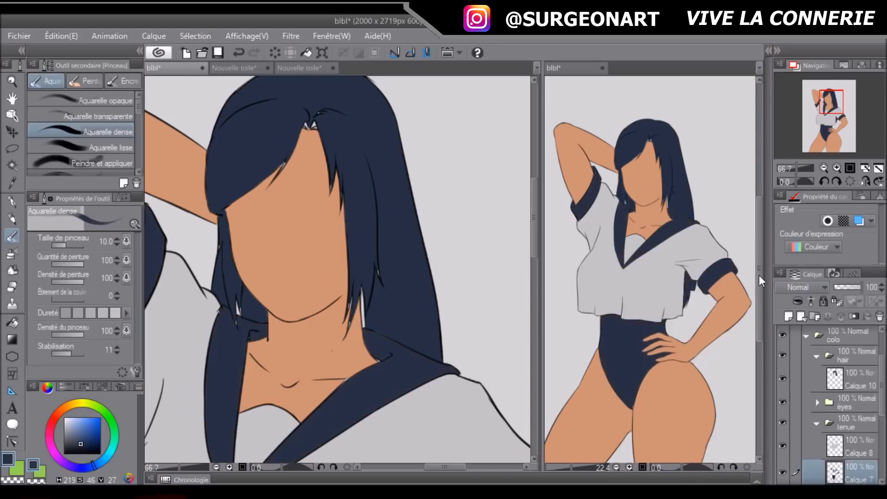
Slightly shift the dark blue clothing colour on Calque 7 with a hue and saturation correction
key(ctrl+u)
drag(644, 358, 633, 361)
drag(643, 325, 623, 327)
click(801, 272)
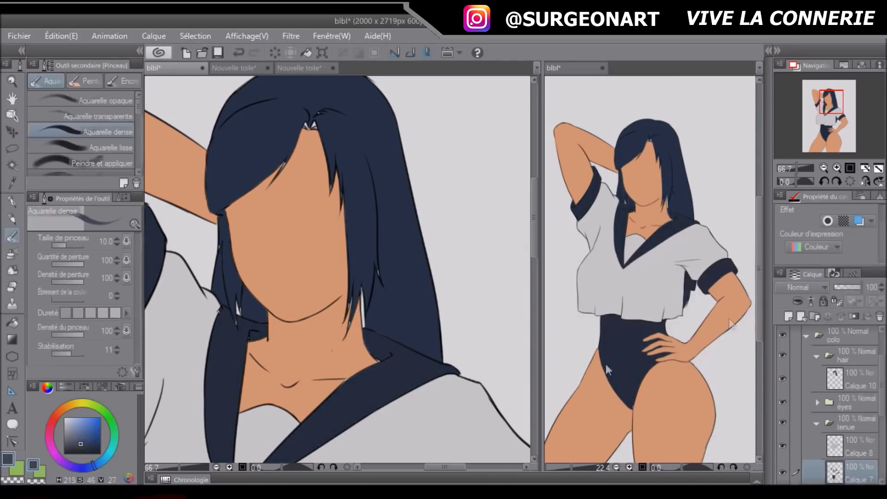
On Calque 10, paint over the unfilled gaps at the hair parting and beside the face with brush size 15
click(817, 423)
click(850, 379)
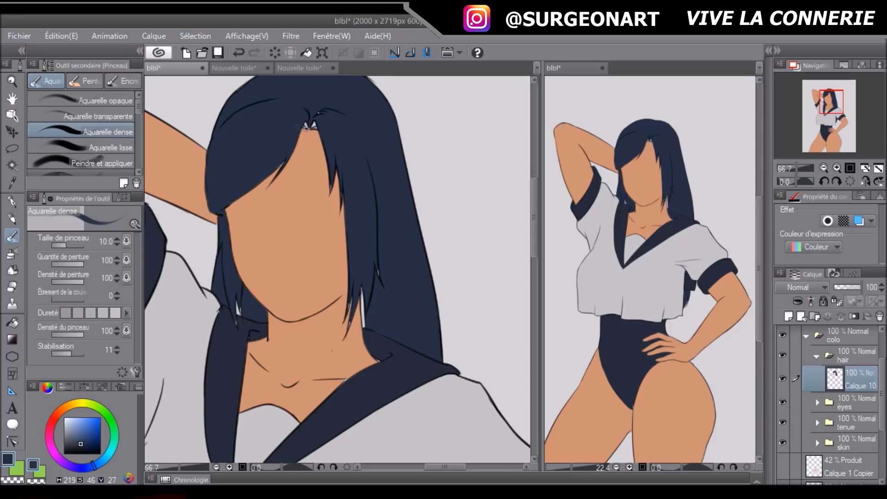
click(117, 239)
click(117, 239)
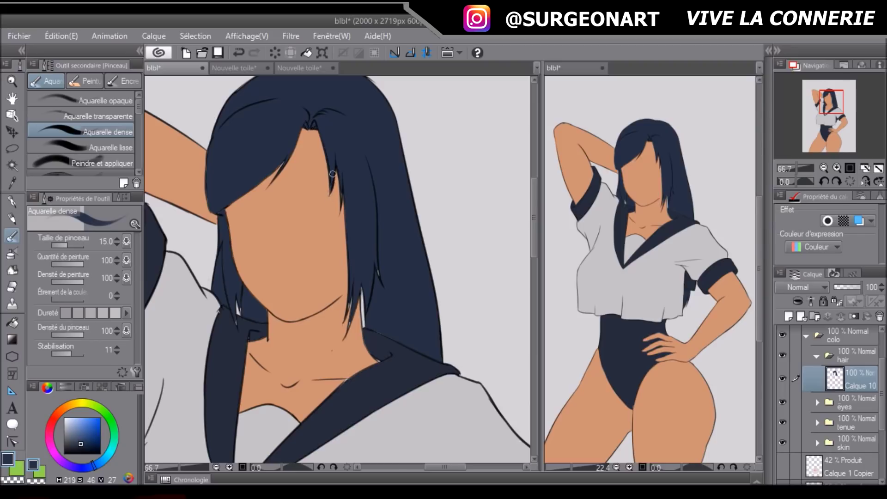
key(ctrl+z)
mouse_move(341, 172)
mouse_down()
mouse_move(335, 201)
mouse_move(344, 246)
mouse_up()
key(ctrl+z)
key(ctrl+z)
key(ctrl+z)
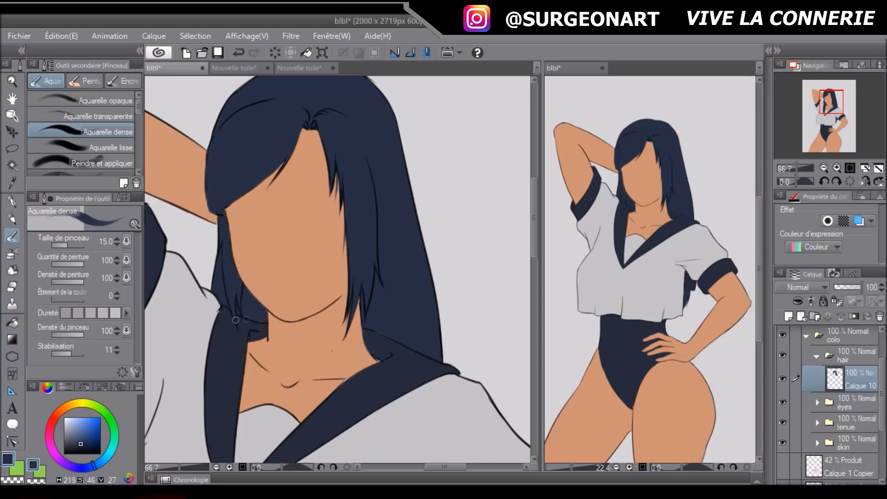
key(ctrl+z)
Paint a thin loose dark blue strand along the lower edge of the fringe, redoing it until it fits
mouse_move(304, 127)
mouse_down()
mouse_move(285, 176)
mouse_move(296, 155)
mouse_move(214, 209)
mouse_up()
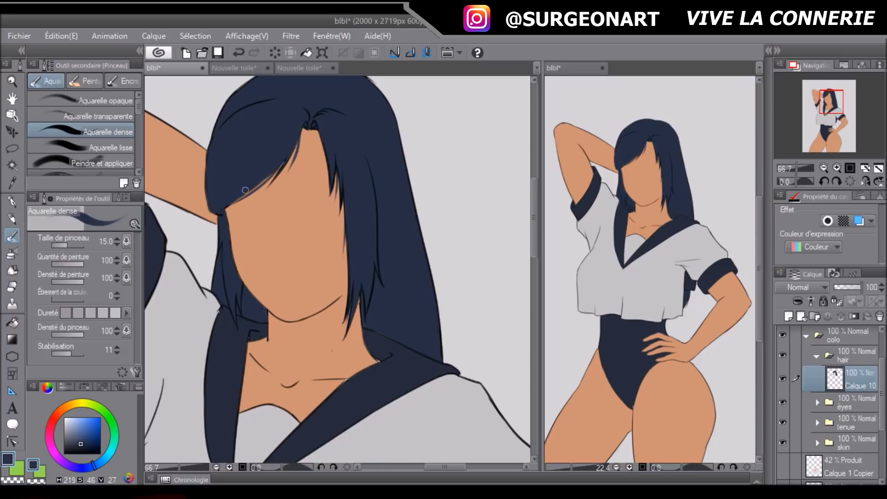
key(ctrl+z)
drag(287, 159, 239, 196)
key(ctrl+z)
drag(287, 160, 229, 209)
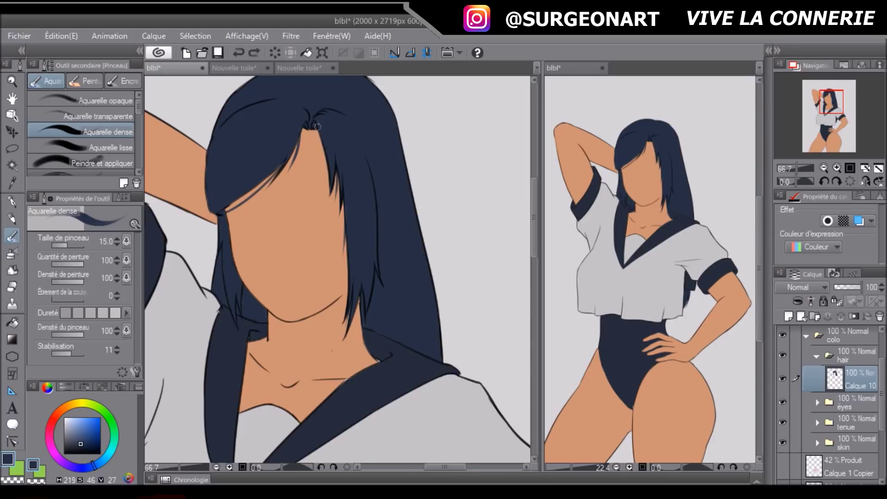
Show the facial features layer again and select Calque 9 in the eyes folder
scroll(324, 189, down, 3)
scroll(396, 317, down, 6)
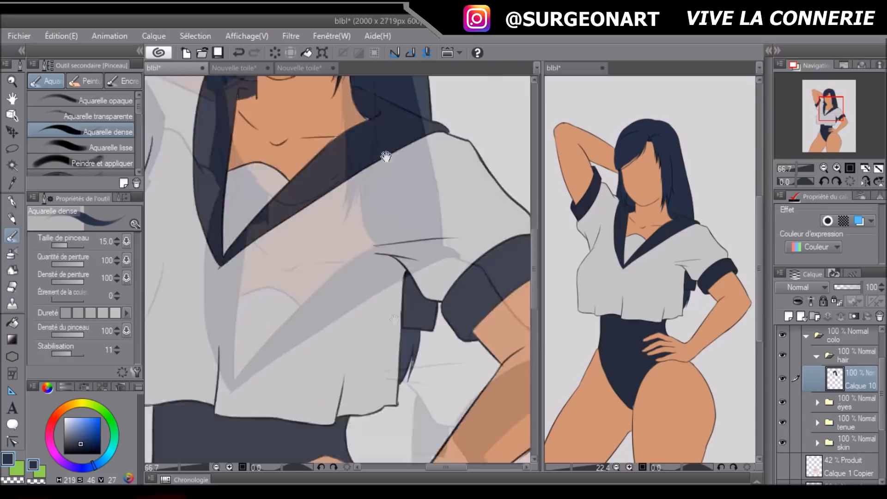
scroll(407, 249, up, 5)
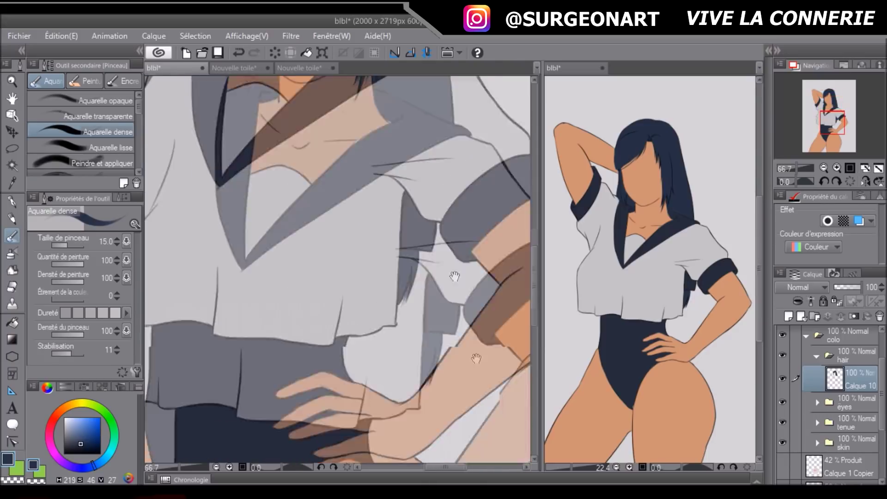
scroll(841, 384, down, 2)
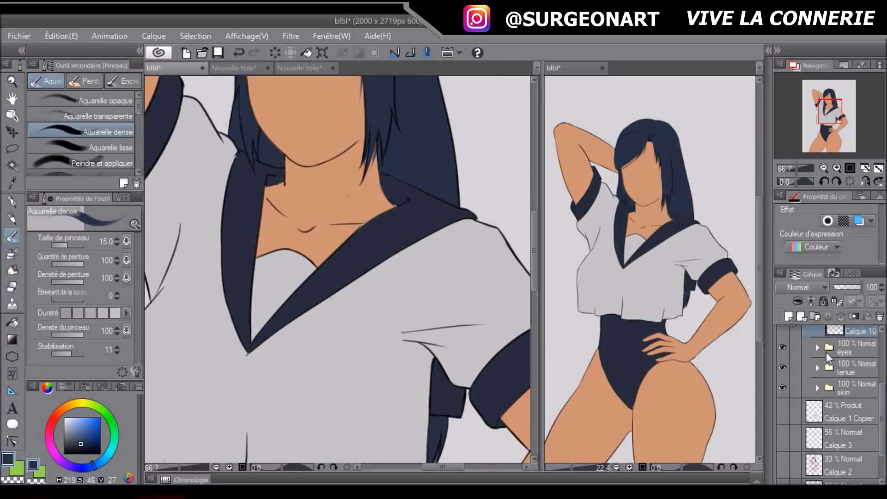
drag(882, 400, 881, 352)
click(785, 338)
drag(881, 383, 882, 415)
click(817, 336)
click(817, 357)
click(845, 376)
Sample the shirt's light grey (S 0, V 77) and paint the whites of both eyes
alt+click(212, 338)
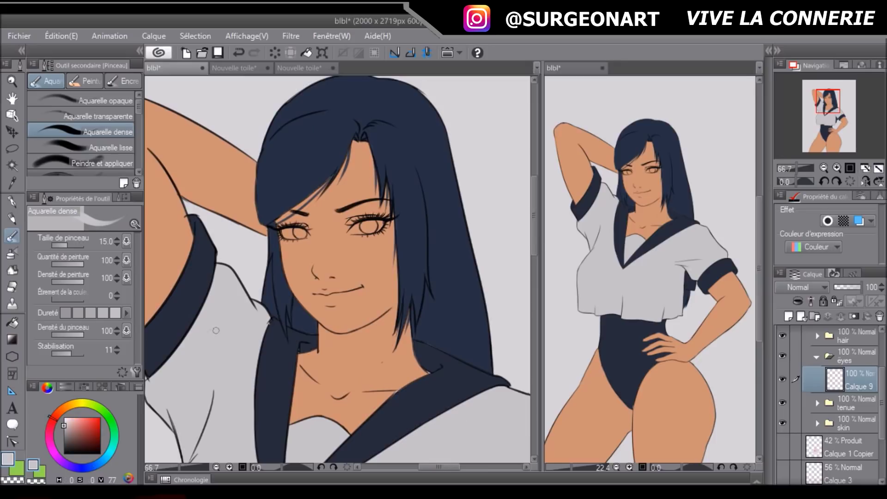
scroll(348, 203, up, 5)
mouse_move(381, 205)
mouse_down()
mouse_move(353, 222)
mouse_move(385, 221)
mouse_move(416, 204)
mouse_move(383, 214)
mouse_move(377, 209)
mouse_move(387, 200)
mouse_move(420, 201)
mouse_move(418, 212)
mouse_move(368, 228)
mouse_up()
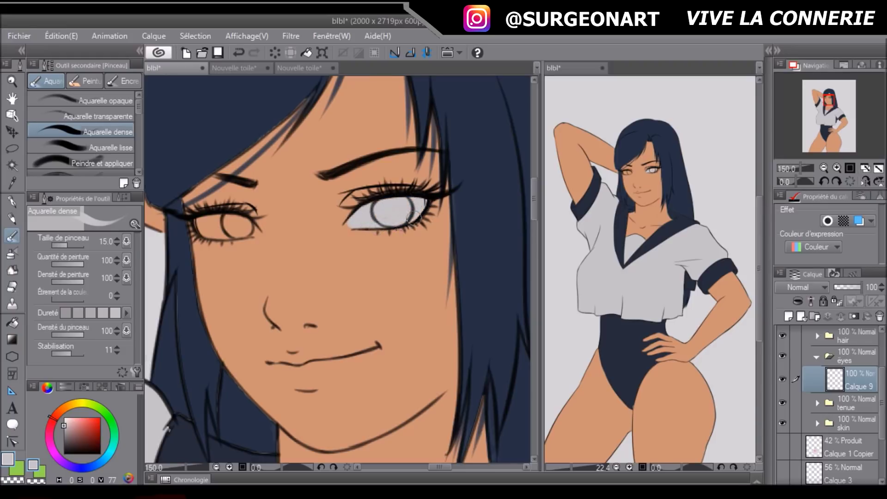
mouse_move(202, 221)
mouse_down()
mouse_move(224, 215)
mouse_move(204, 232)
mouse_move(251, 231)
mouse_move(218, 227)
mouse_up()
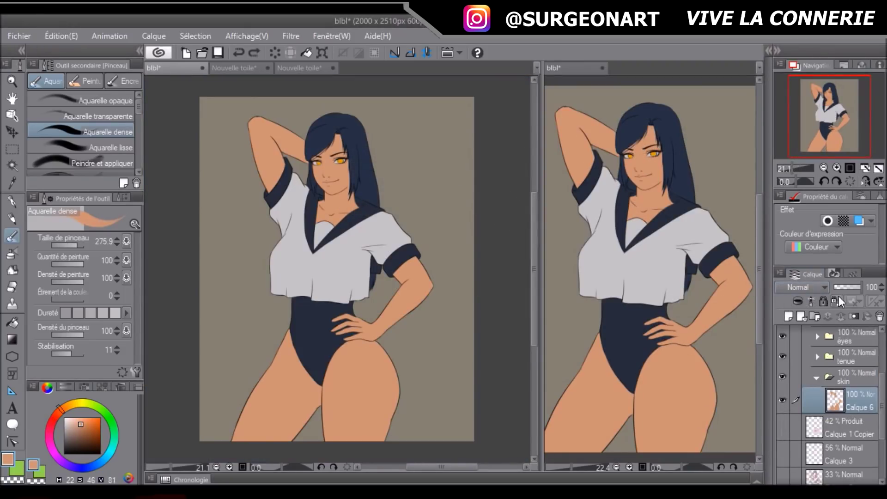
Paint a diagonal skin-tone test swatch beside the head on Calque 6, and add a new layer clipped to it
mouse_move(440, 121)
mouse_down()
mouse_move(425, 183)
mouse_move(429, 156)
mouse_move(400, 182)
mouse_move(455, 119)
mouse_up()
key(ctrl+z)
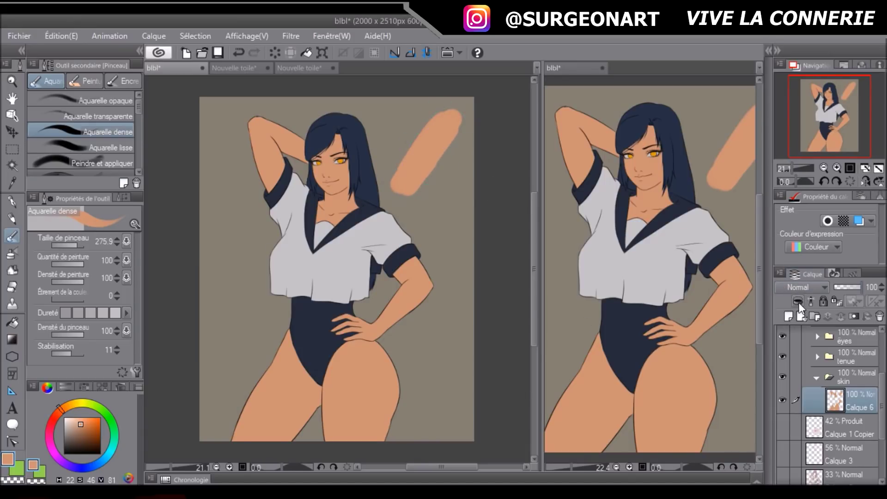
click(789, 316)
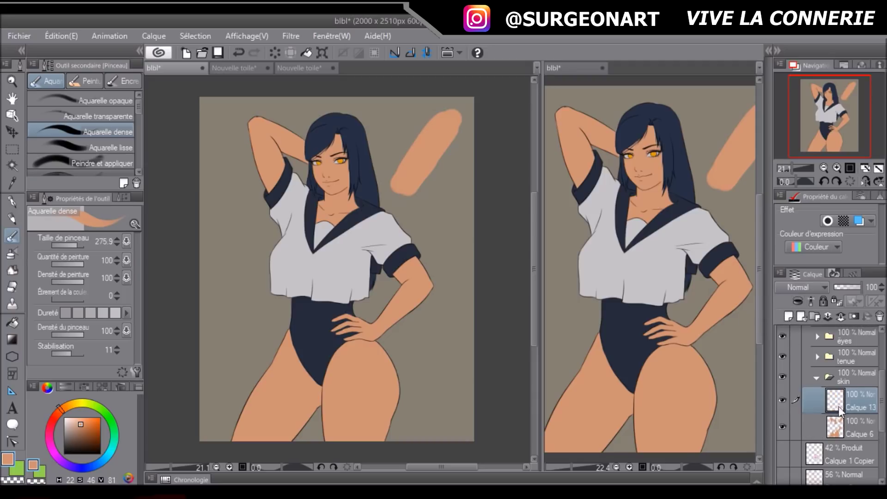
click(798, 301)
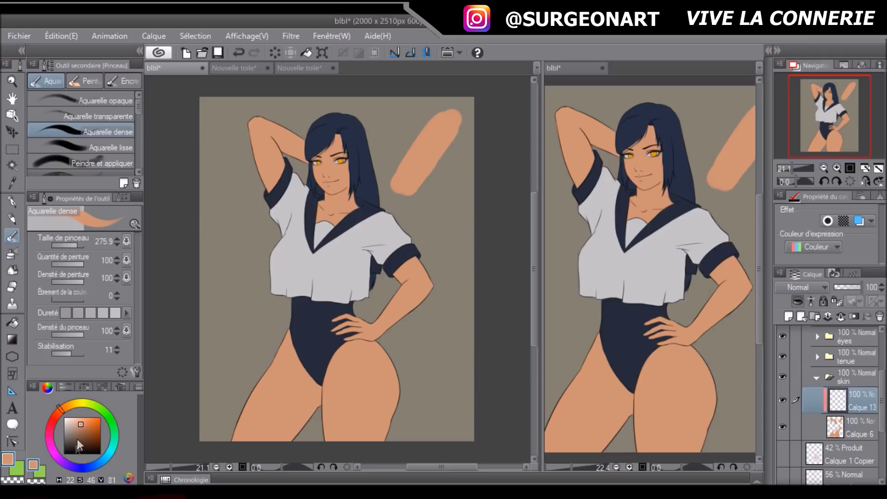
Set the brush colour to red-orange (H 8, S 64, V 84) and try clipped strokes across the swatch, forearm and thighs
click(44, 470)
click(57, 416)
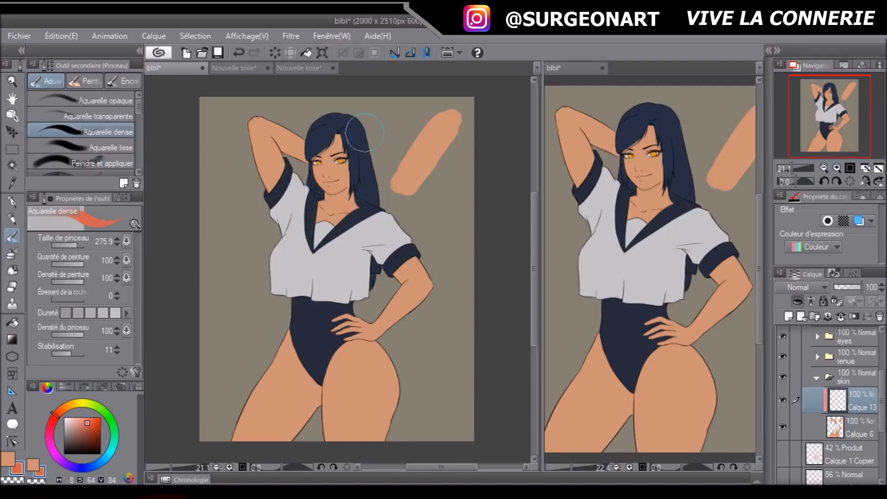
mouse_move(408, 154)
mouse_down()
mouse_move(408, 189)
mouse_move(398, 141)
mouse_move(415, 129)
mouse_move(428, 147)
mouse_move(432, 118)
mouse_move(439, 172)
mouse_up()
key(ctrl+z)
drag(419, 264, 244, 433)
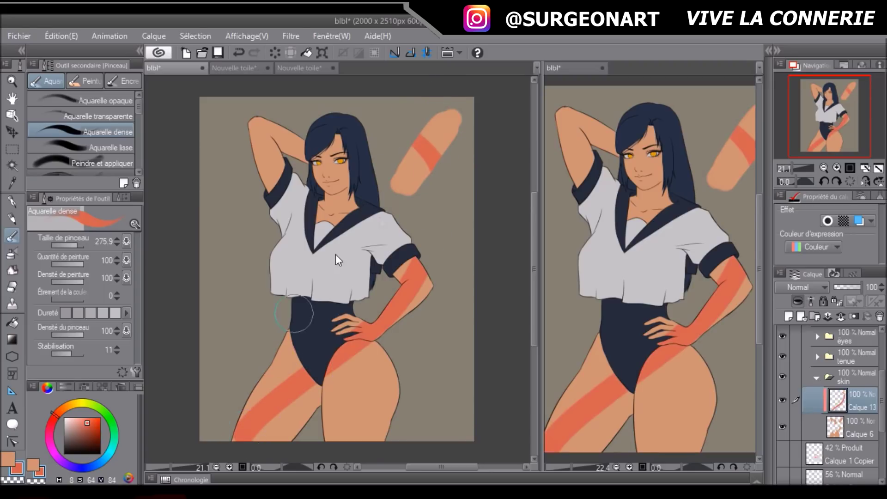
Undo the red-orange test strokes and paint over the lower part of the swatch on the clipped layer
key(ctrl+z)
key(ctrl+z)
drag(400, 187, 432, 159)
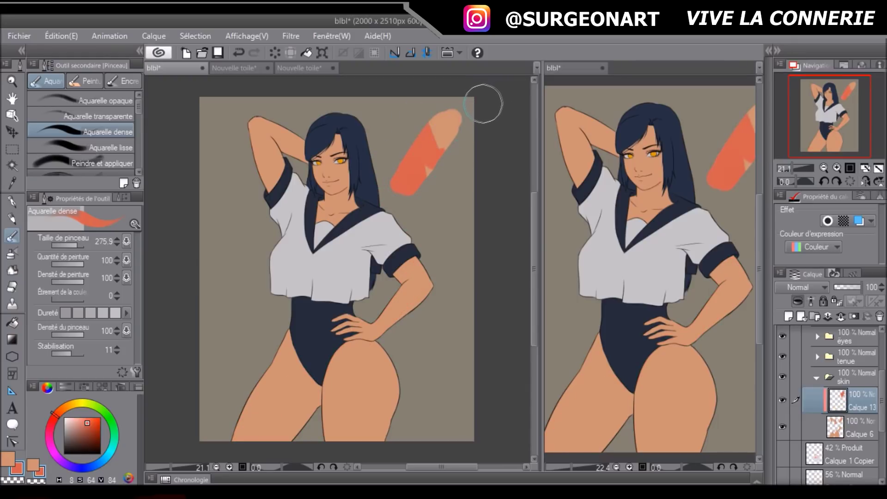
Undo the uneven red-orange test strokes and repaint the lower part of the skin swatch on the clipped layer
key(ctrl+z)
mouse_move(403, 183)
mouse_down()
mouse_move(420, 143)
mouse_move(431, 156)
mouse_up()
key(ctrl+z)
click(802, 287)
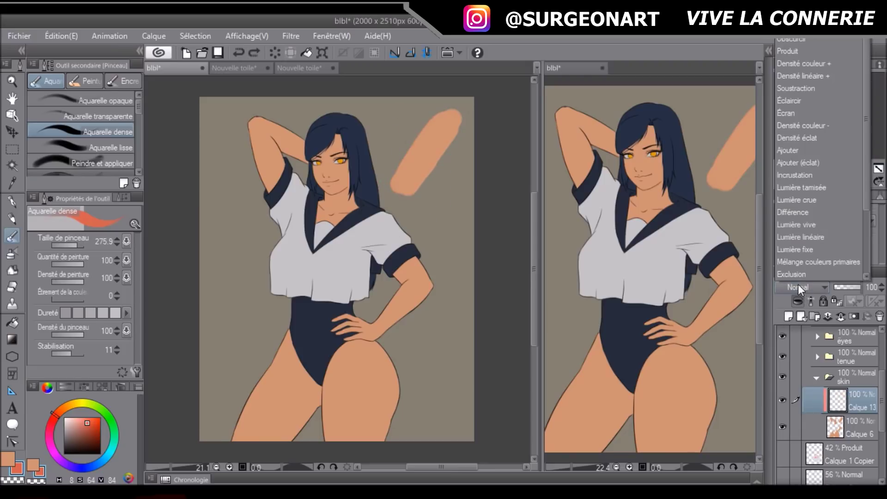
click(402, 140)
mouse_move(413, 151)
mouse_down()
mouse_move(408, 176)
mouse_move(423, 160)
mouse_move(421, 134)
mouse_up()
Try the darkening blend modes Obscurcir, Produit, Densité couleur +, Densité linéaire + and Soustraction on the clipped swatch layer
click(806, 287)
click(810, 63)
click(791, 288)
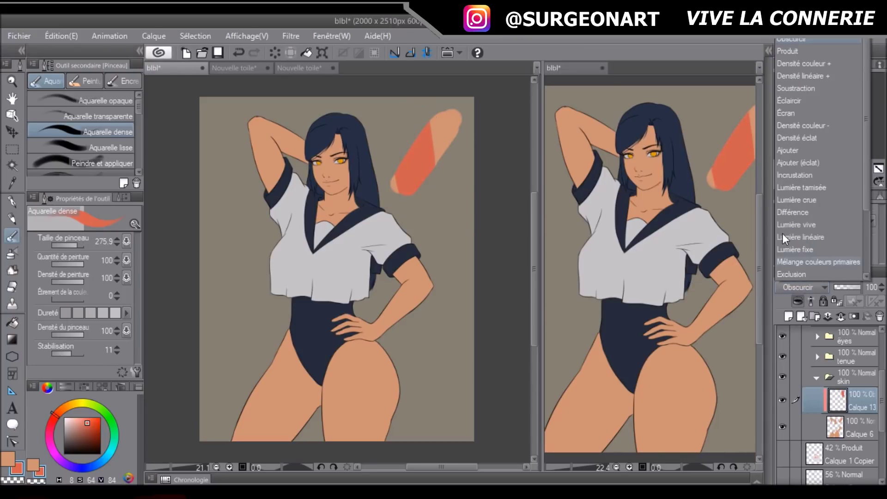
click(803, 46)
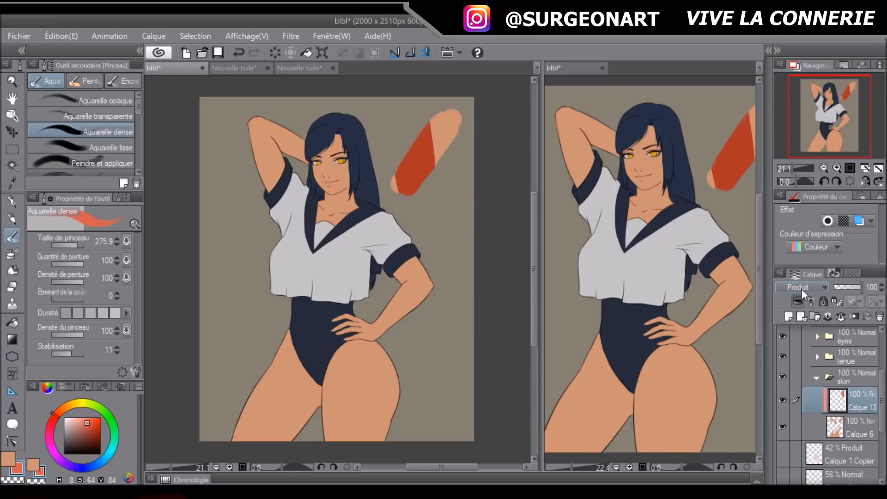
click(799, 288)
click(814, 65)
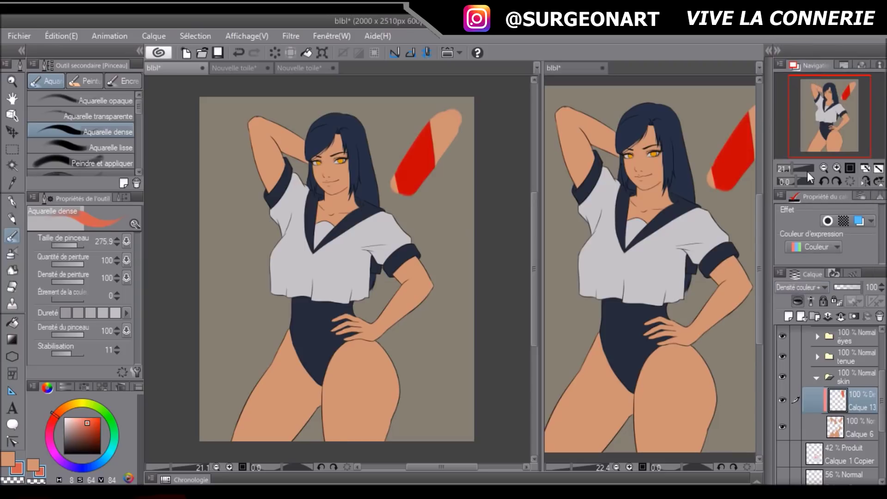
click(809, 286)
click(807, 76)
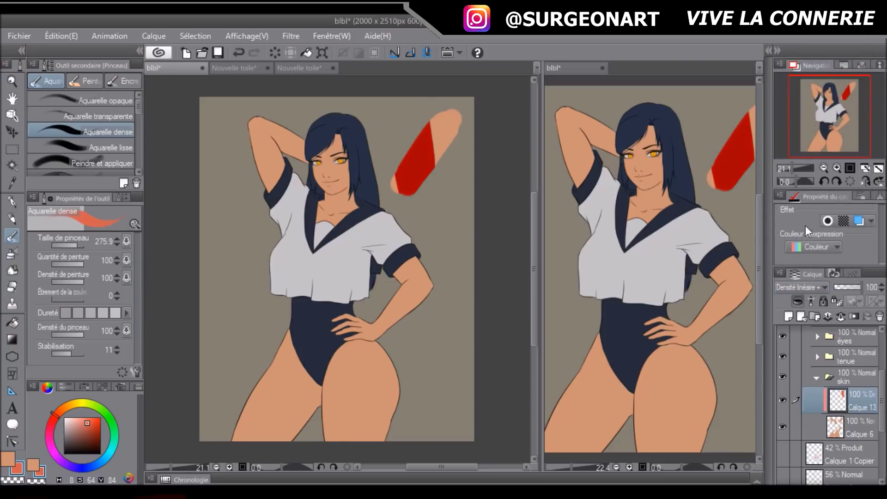
click(808, 287)
click(811, 89)
Try the lightening blend modes Éclaircir, Écran, Densité couleur -, Densité éclat, Ajouter and Ajouter (éclat) on the clipped swatch layer
click(808, 286)
click(808, 88)
click(802, 281)
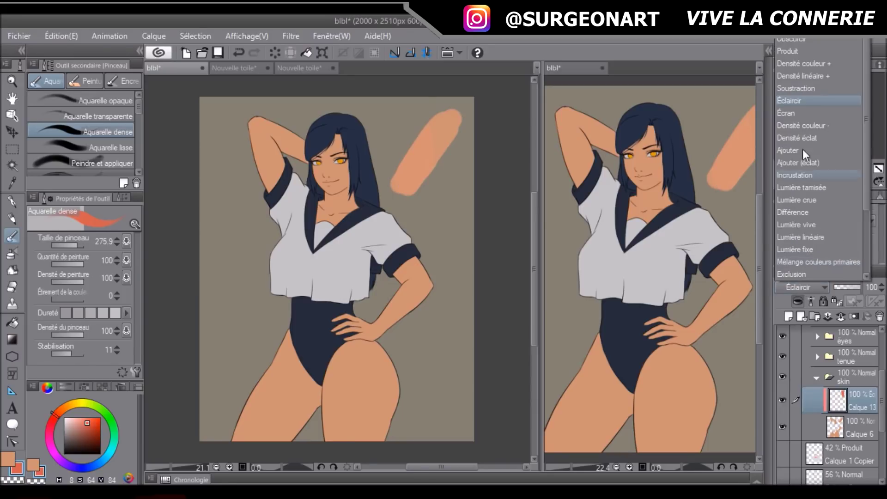
click(811, 112)
click(800, 280)
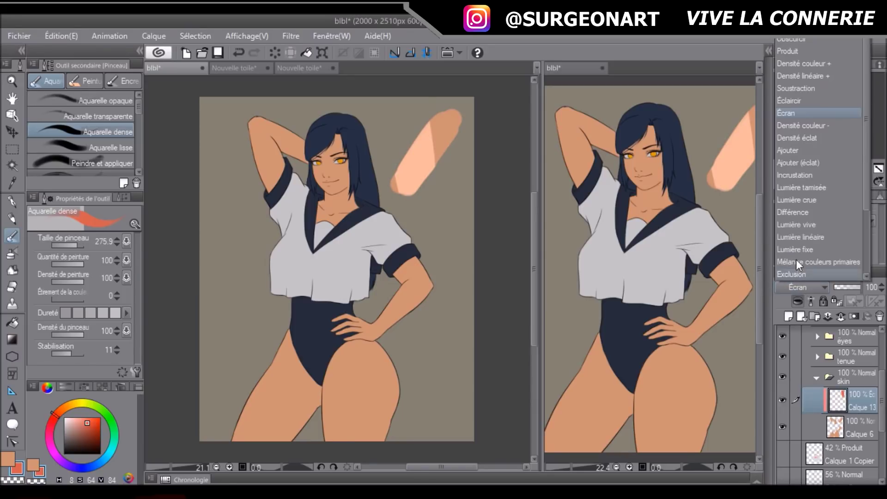
click(806, 123)
click(806, 284)
click(806, 137)
click(805, 288)
click(808, 150)
click(800, 287)
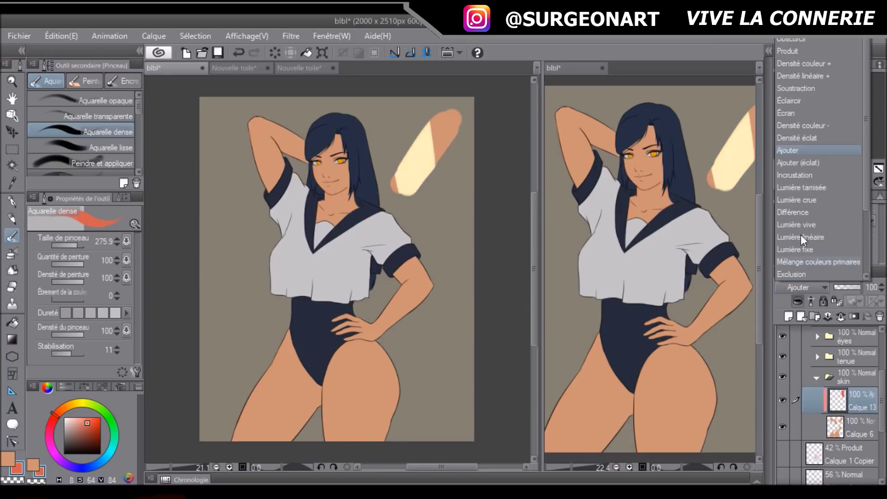
click(812, 162)
Try the blend modes Incrustation, Lumière tamisée, Lumière crue and Différence on the clipped swatch layer
click(797, 287)
click(807, 175)
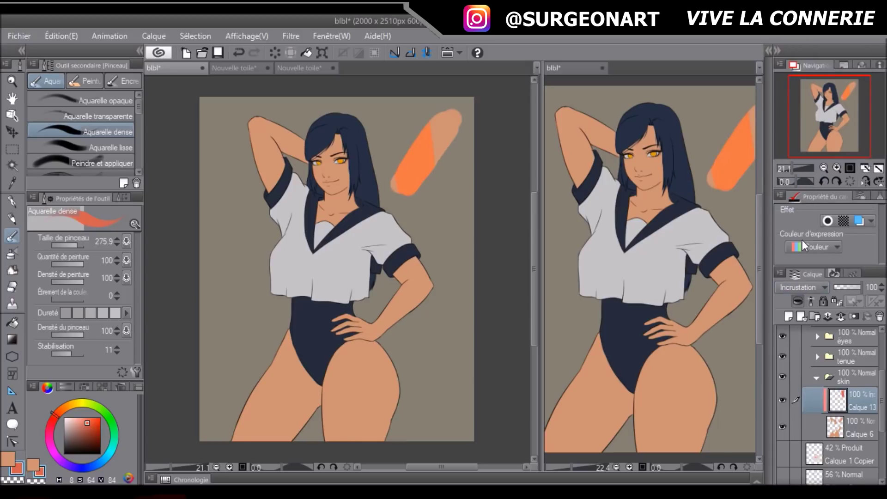
click(803, 288)
click(808, 185)
click(805, 288)
click(808, 196)
click(808, 287)
click(807, 213)
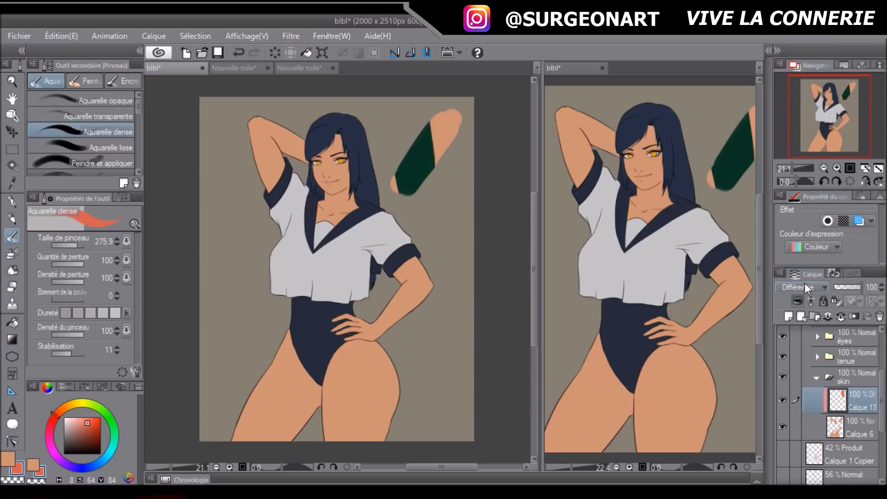
Try the Lumière vive, Lumière linéaire and Lumière fixe blend modes, and restore the clipped layer to Normal
click(805, 285)
click(807, 225)
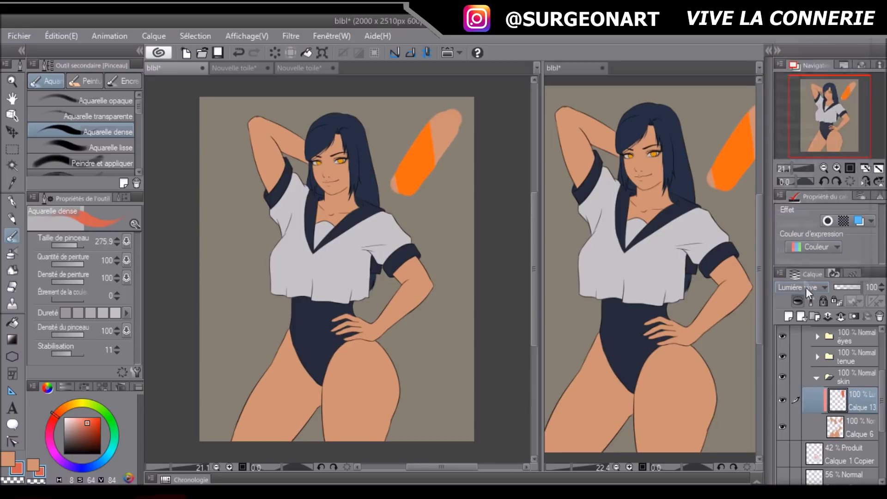
click(806, 287)
click(811, 237)
click(803, 288)
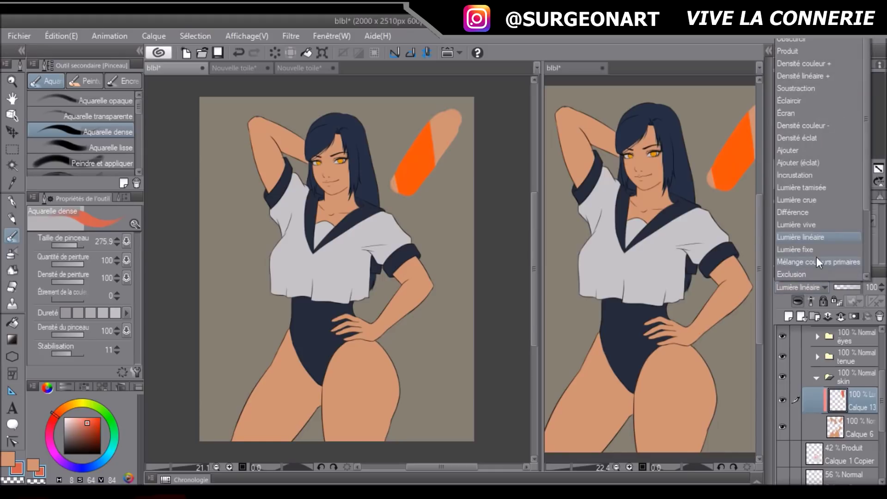
click(815, 249)
click(811, 287)
scroll(853, 219, down, 5)
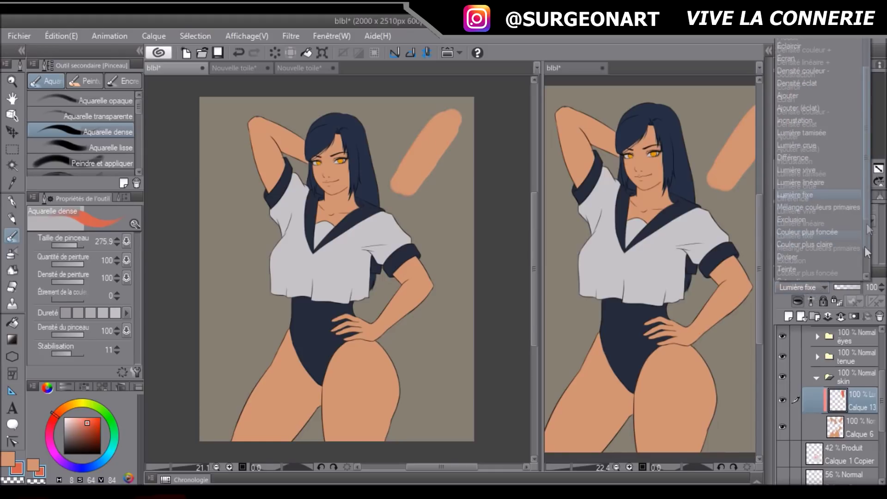
click(809, 235)
click(803, 287)
scroll(860, 159, up, 3)
click(825, 27)
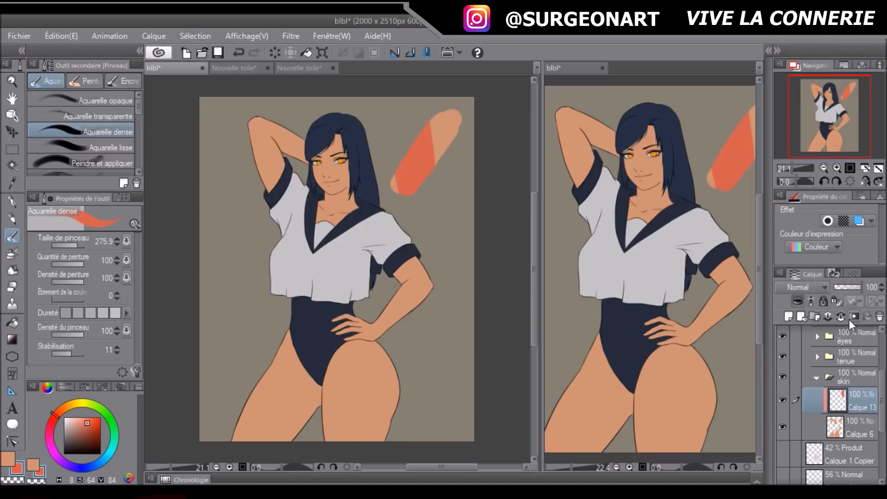
Sample the thigh's skin tone, darken it to H 13, S 37, V 70, and try a Normal-mode shadow patch on the thigh
alt+click(282, 384)
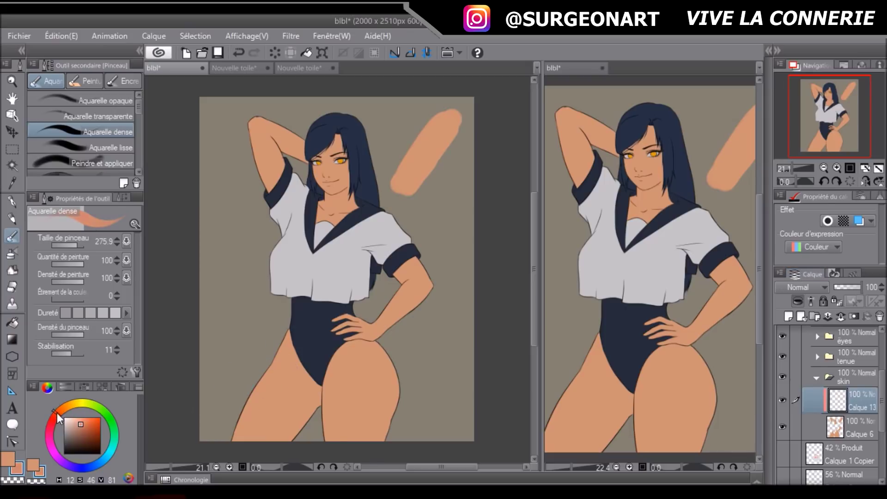
drag(82, 426, 79, 428)
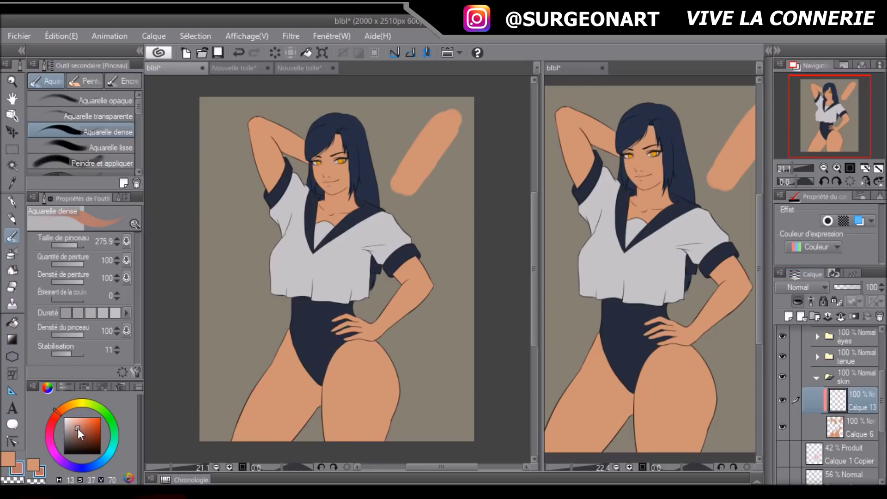
mouse_move(232, 386)
mouse_down()
mouse_move(266, 379)
mouse_move(282, 390)
mouse_move(305, 365)
mouse_up()
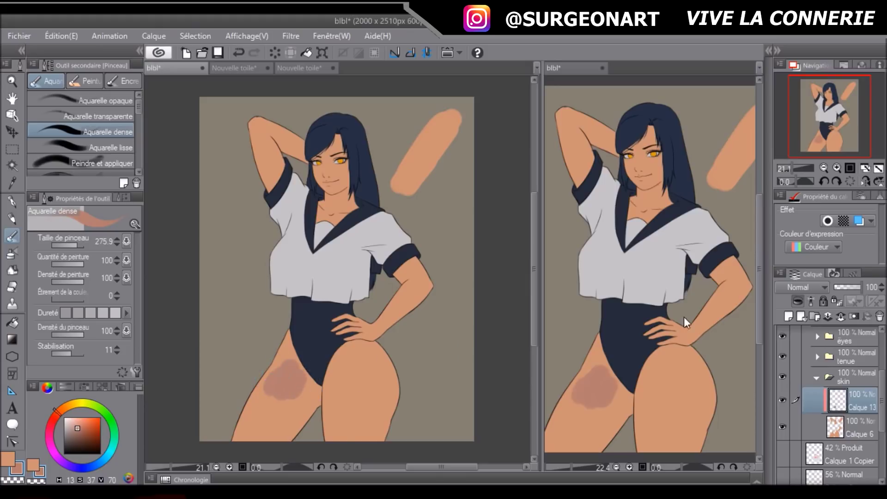
key(ctrl+z)
Set the clipped layer to Produit and paint skin shadows on the neck, around the eyes and under the nose with H 9, S 29, V 80
click(797, 287)
click(795, 59)
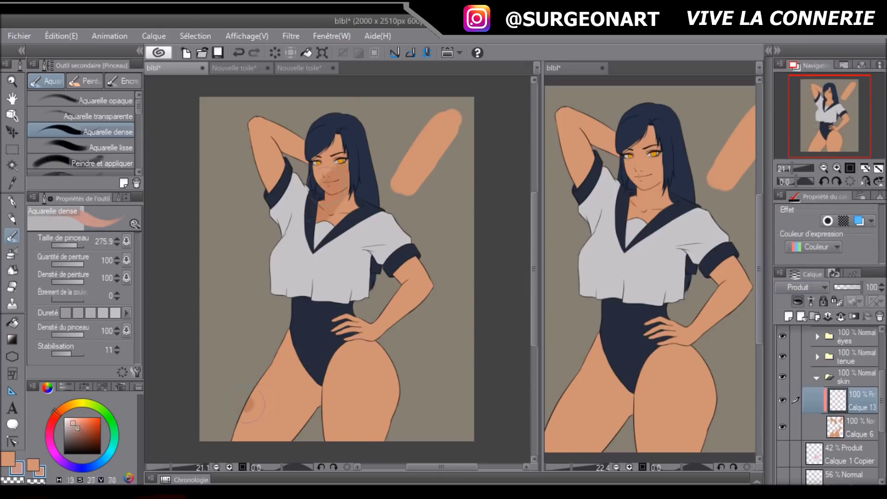
scroll(295, 328, up, 4)
mouse_move(305, 323)
mouse_down()
mouse_move(416, 314)
mouse_move(324, 376)
mouse_up()
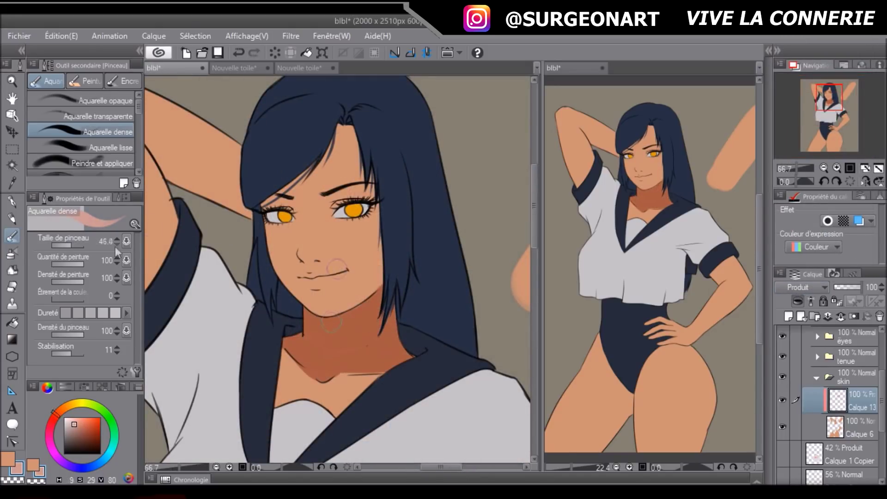
mouse_move(267, 220)
mouse_down()
mouse_move(315, 314)
mouse_move(383, 284)
mouse_up()
drag(301, 260, 316, 264)
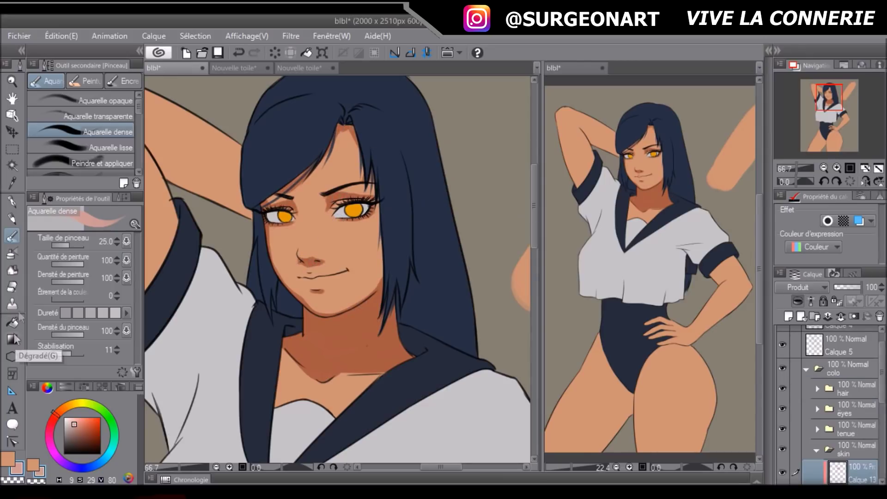
Add soft shadows along the jaw, cheek and forehead with the Doux airbrush
click(12, 253)
click(12, 303)
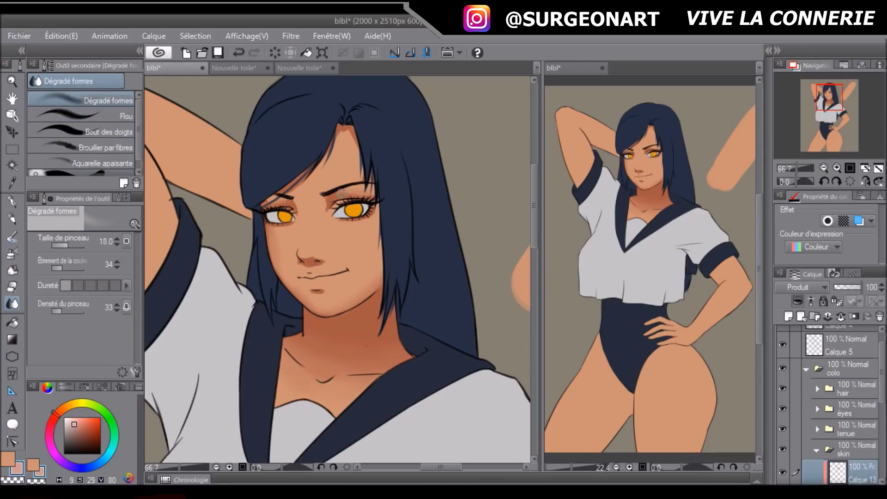
click(12, 253)
click(92, 116)
drag(381, 272, 333, 312)
drag(348, 122, 375, 231)
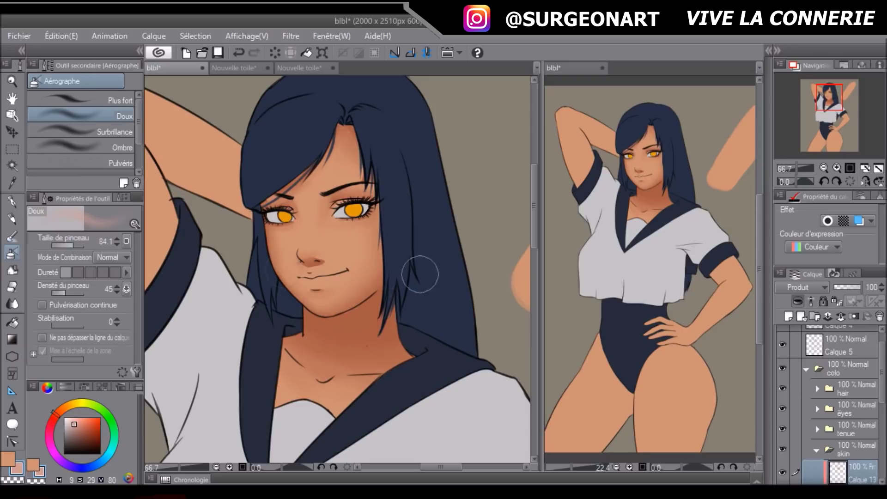
Choose the Flou blending tool and adjust its brush size for softening the face shadows
click(12, 303)
click(83, 116)
click(13, 254)
click(12, 303)
click(69, 245)
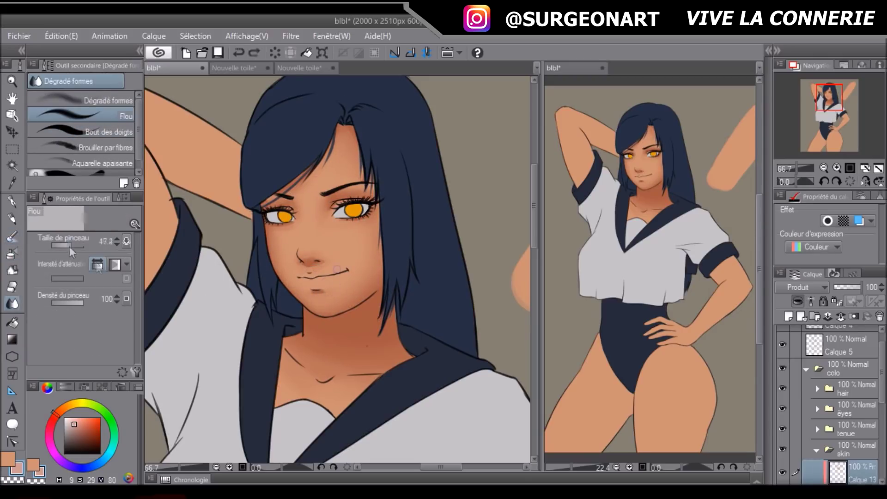
Add another clipped Produit layer and paint deeper shadows under the chin, on the neck and collarbones, and around the nose and eyes
click(789, 317)
click(12, 236)
mouse_move(305, 319)
mouse_down()
mouse_move(383, 294)
mouse_move(379, 309)
mouse_up()
drag(394, 292, 414, 333)
drag(285, 325, 318, 360)
drag(385, 350, 341, 364)
drag(342, 258, 342, 266)
mouse_move(329, 193)
mouse_down()
mouse_move(375, 180)
mouse_move(364, 203)
mouse_up()
drag(269, 192, 296, 190)
Airbrush soft Doux shading up the side of the face beside the hair and blend it
key(b)
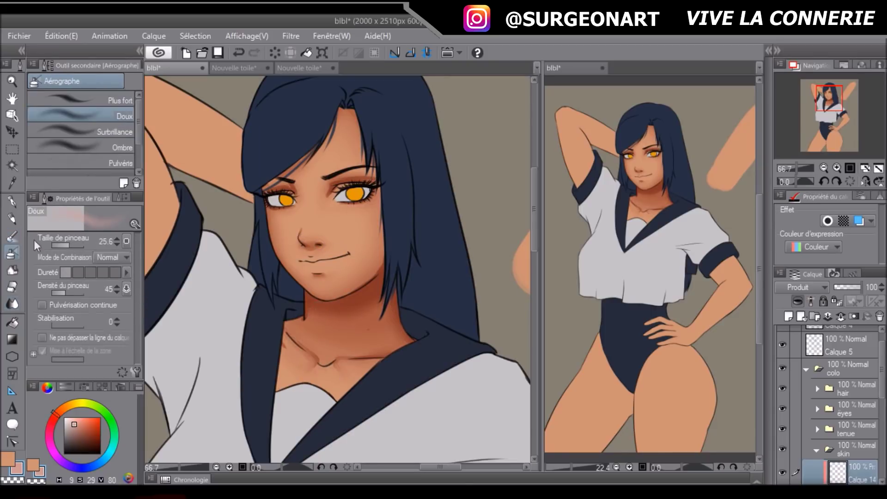
drag(385, 283, 374, 196)
key(j)
key(j)
key(b)
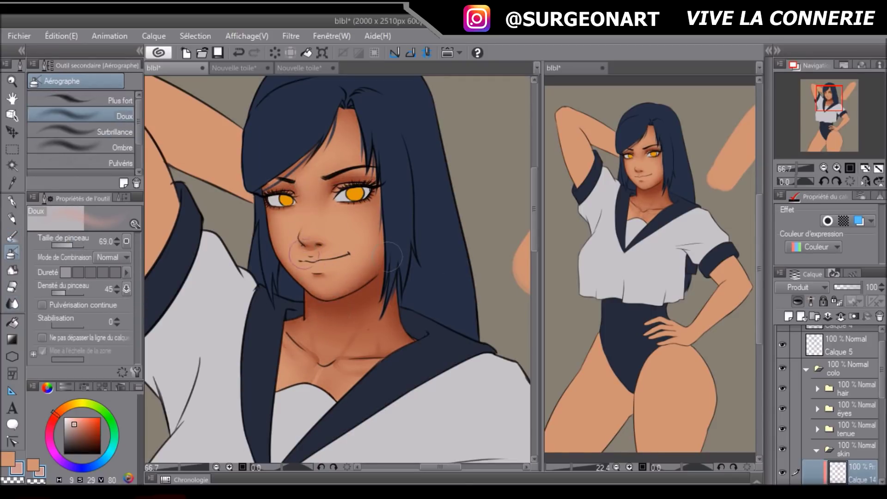
Add a third clipped Produit layer and paint blended cast shadows below the fringe, beside the cheek and under the chin with H 11, S 27, V 75
key(b)
key(ctrl+shift+n)
drag(343, 110, 296, 178)
drag(383, 225, 376, 278)
drag(317, 309, 369, 299)
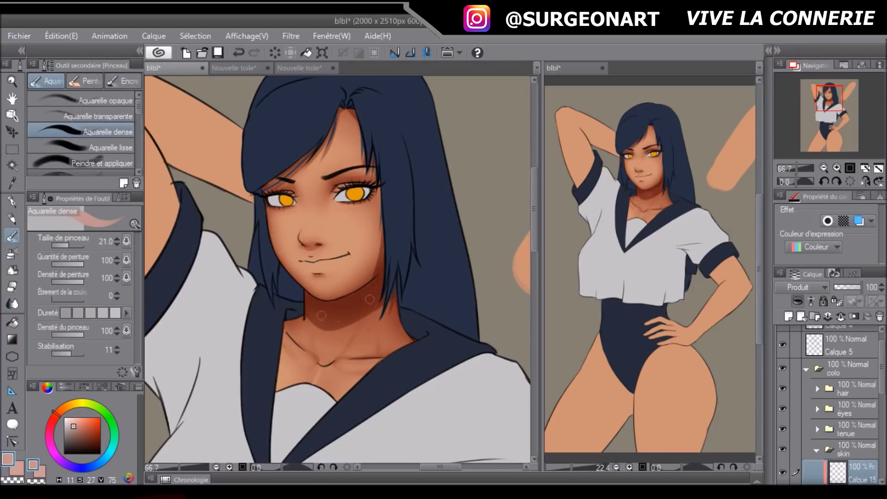
key(j)
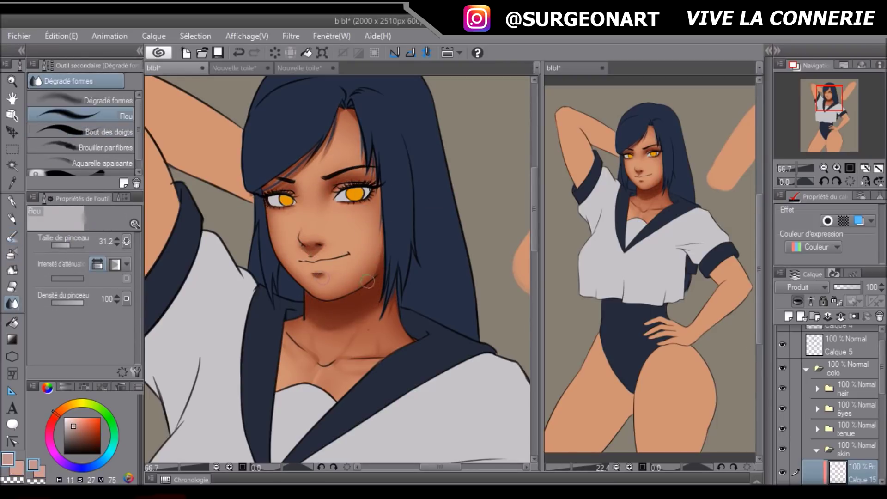
Add a clipped Ajouter (éclat) layer and paint pale pink (H 4, S 16, V 91) highlights at the inner eye corners and nose
click(87, 426)
key(ctrl+shift+n)
key(b)
key(b)
click(86, 421)
drag(375, 200, 333, 219)
drag(280, 218, 261, 194)
key(j)
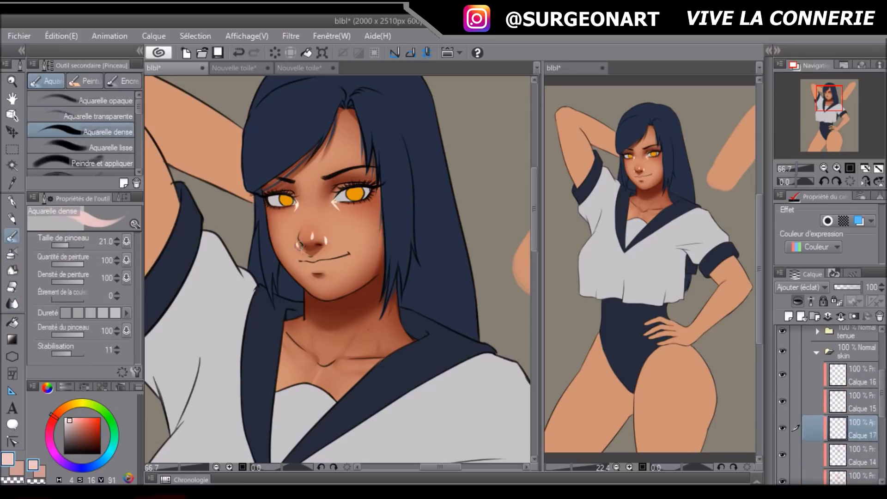
Soften the nose highlights with the Dégradé formes blending tool and refine the light on the cheek
alt+click(302, 244)
key(j)
click(81, 100)
drag(312, 234, 314, 226)
key(b)
key(b)
mouse_move(366, 212)
mouse_down()
mouse_move(359, 273)
mouse_move(342, 280)
mouse_up()
Paint the lips red (H 0, S 61, V 82) on a new layer, and shade and highlight them on clipped Produit and Ajouter (éclat) layers
key(b)
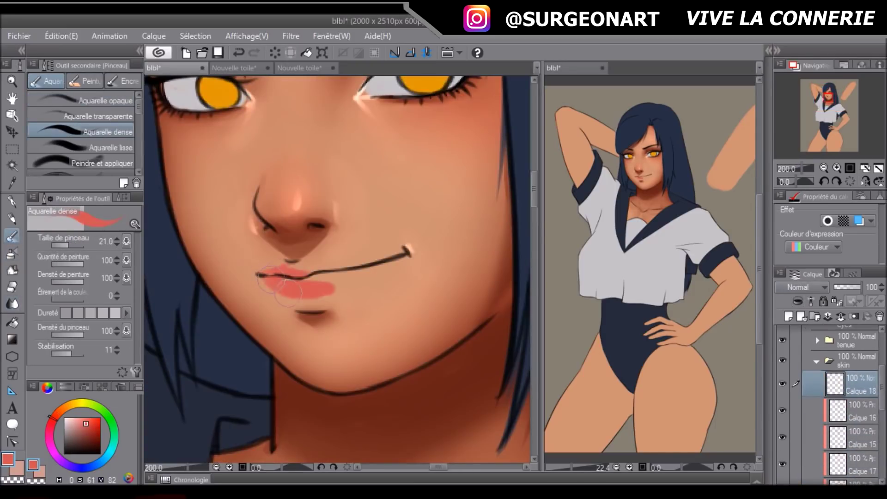
mouse_move(277, 275)
mouse_down()
mouse_move(409, 249)
mouse_move(286, 292)
mouse_up()
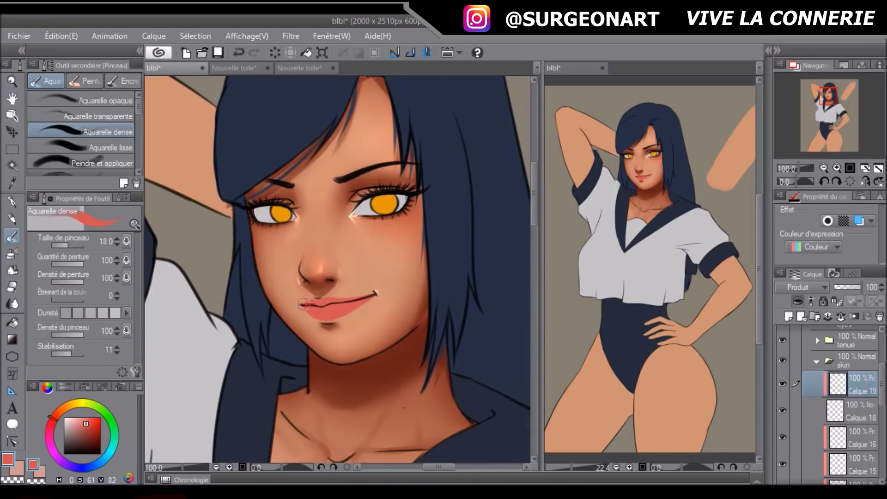
key(b)
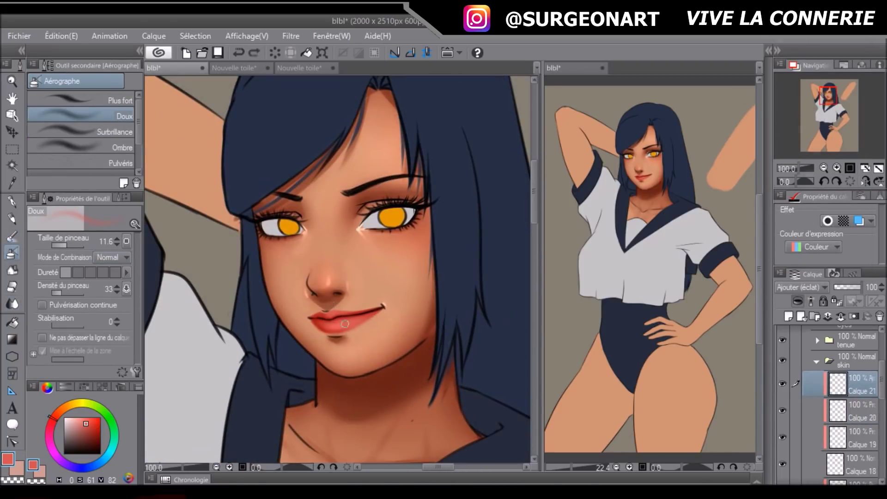
key(b)
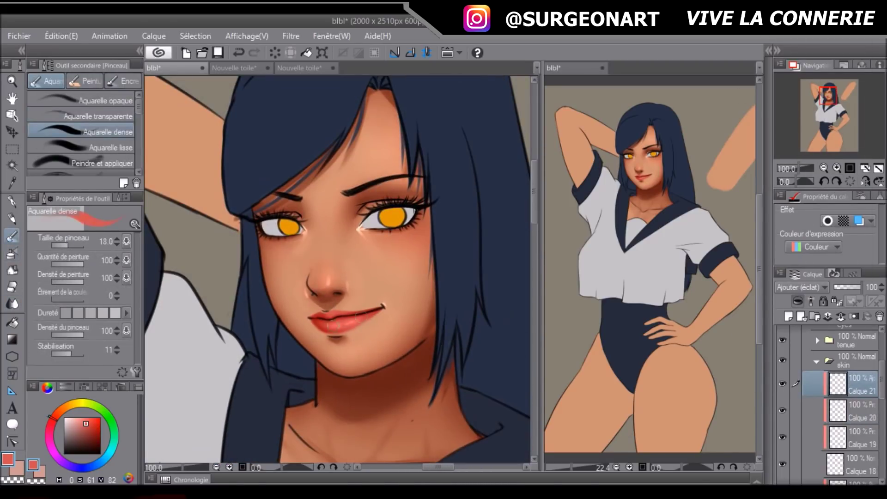
key(b)
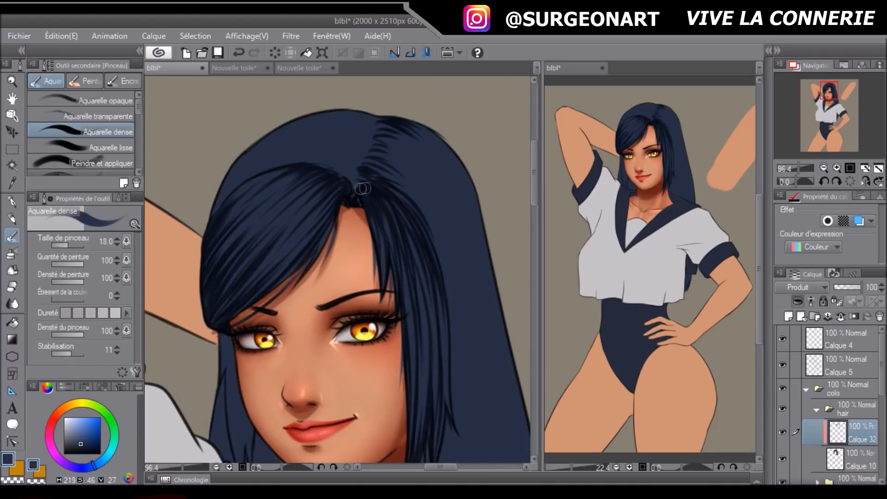
Paint dark blue (H 219, S 46, V 27) strands through the long side hair, crown and fringe on the hair's clipped Produit layer
scroll(319, 177, down, 2)
key(m)
key(b)
drag(383, 196, 388, 325)
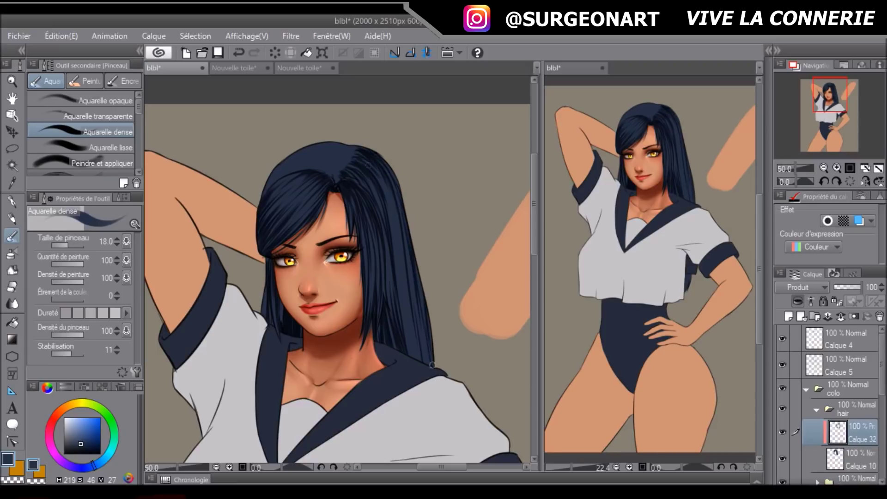
drag(336, 170, 241, 245)
drag(250, 282, 294, 331)
Deepen the fringe and crown shadows on a second clipped Produit layer in the hair folder
click(850, 181)
key(b)
mouse_move(337, 184)
mouse_down()
mouse_move(338, 203)
mouse_move(301, 219)
mouse_up()
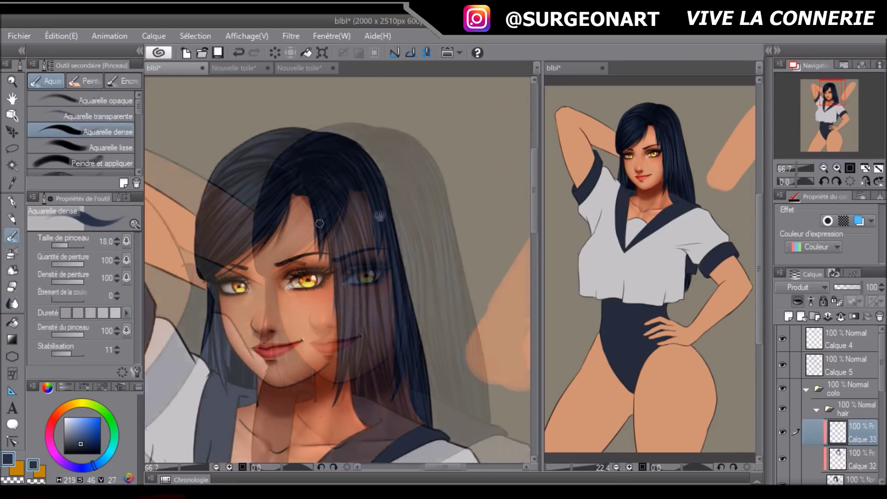